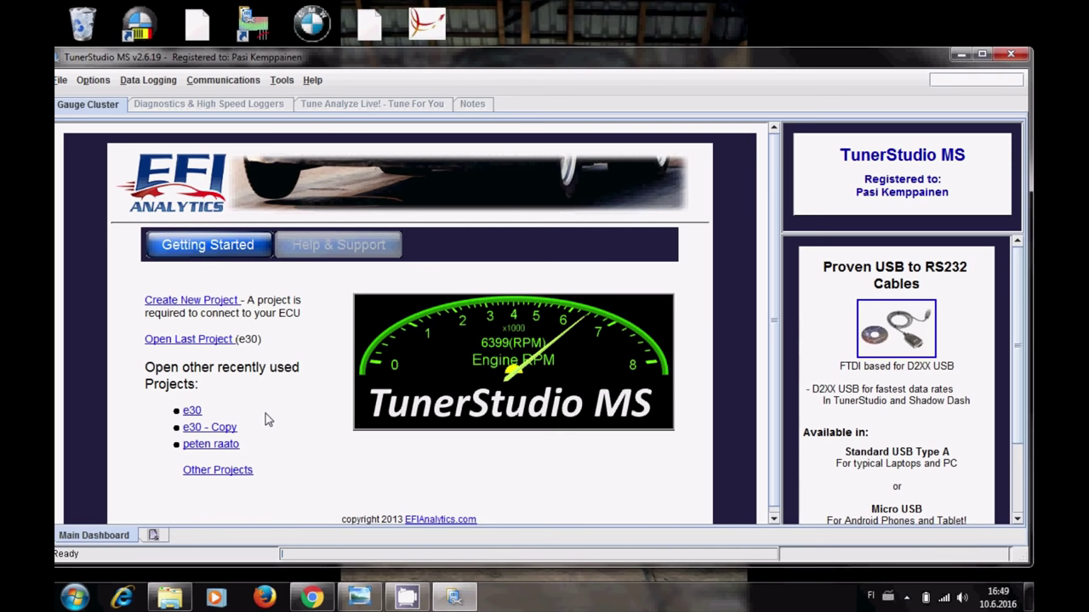
Open the recently used project "e30 - Copy" and reposition its window so the whole menu row is visible.
{"action": "left_click", "coordinate": [226, 430]}
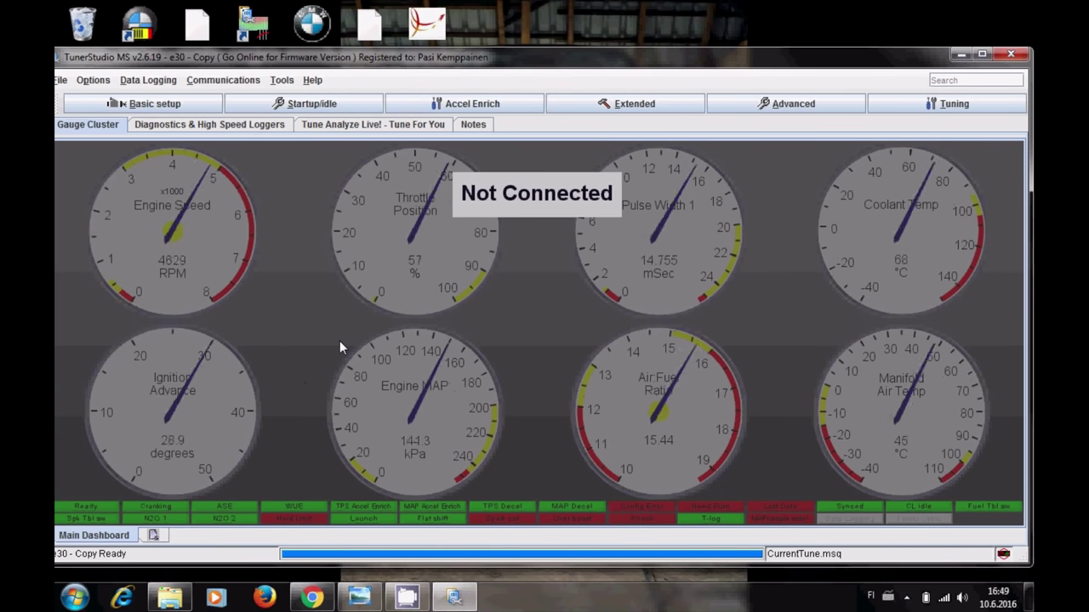
{"action": "left_click_drag", "start_coordinate": [200, 62], "coordinate": [217, 63]}
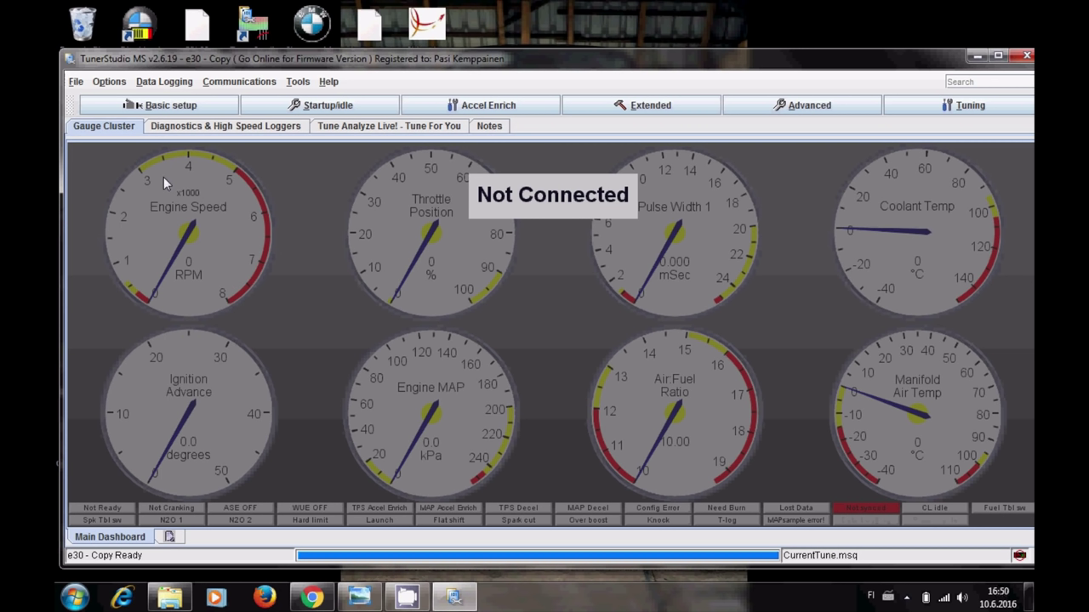
{"action": "left_click_drag", "start_coordinate": [293, 65], "coordinate": [289, 57]}
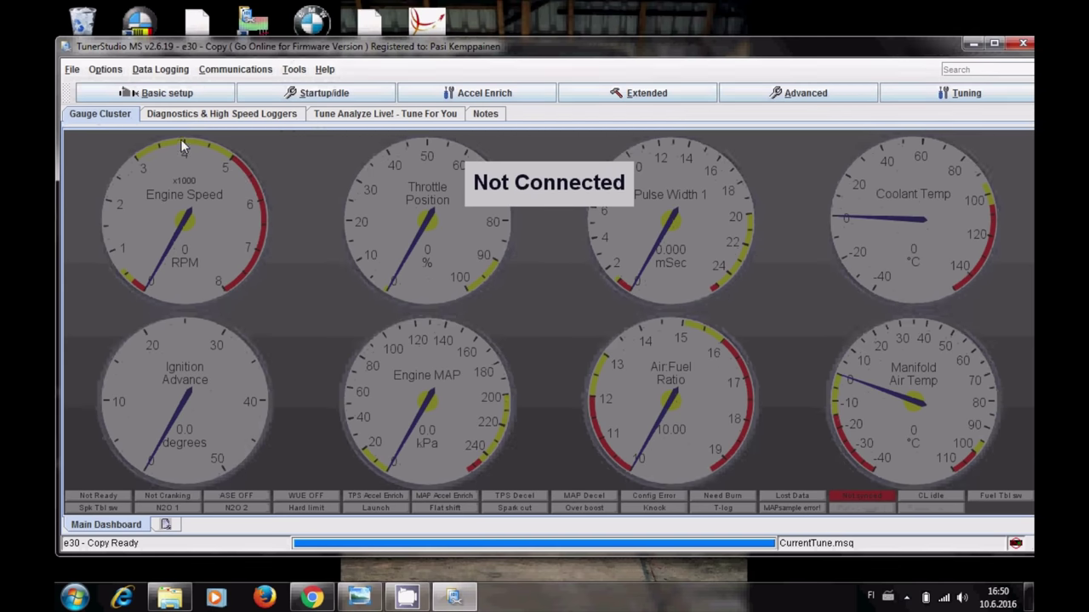
Set the Control Algorithm to Speed Density in the engine constants.
{"action": "left_click", "coordinate": [167, 97]}
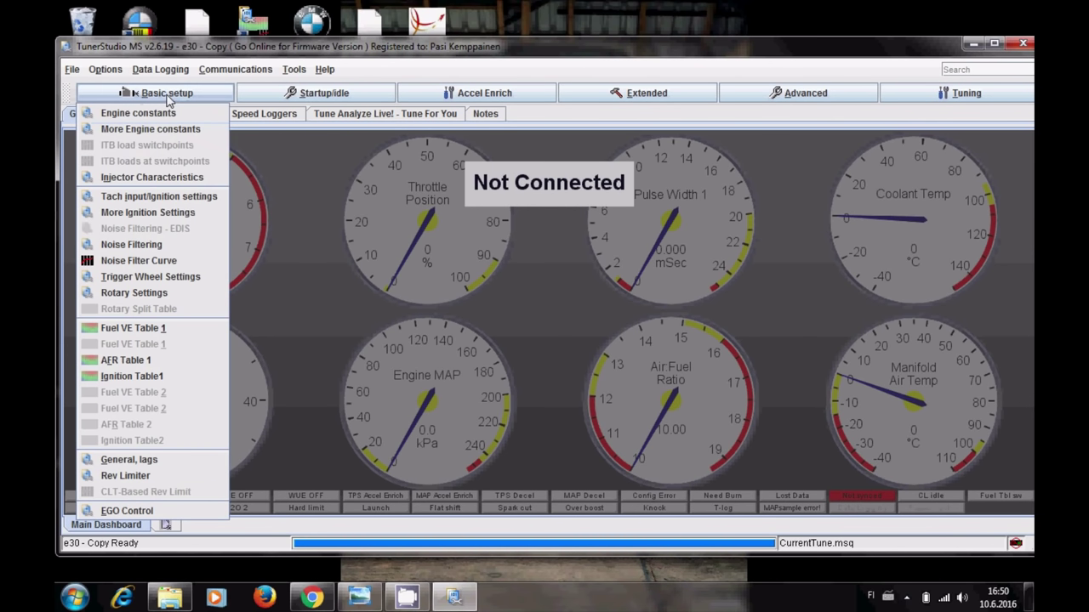
{"action": "left_click", "coordinate": [160, 119]}
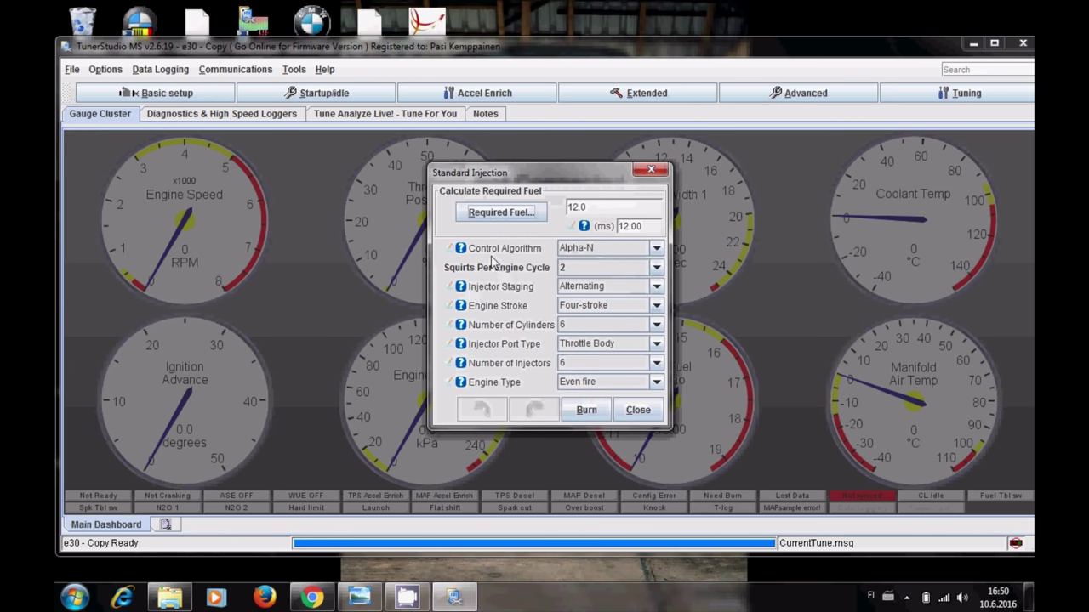
{"action": "left_click", "coordinate": [588, 250]}
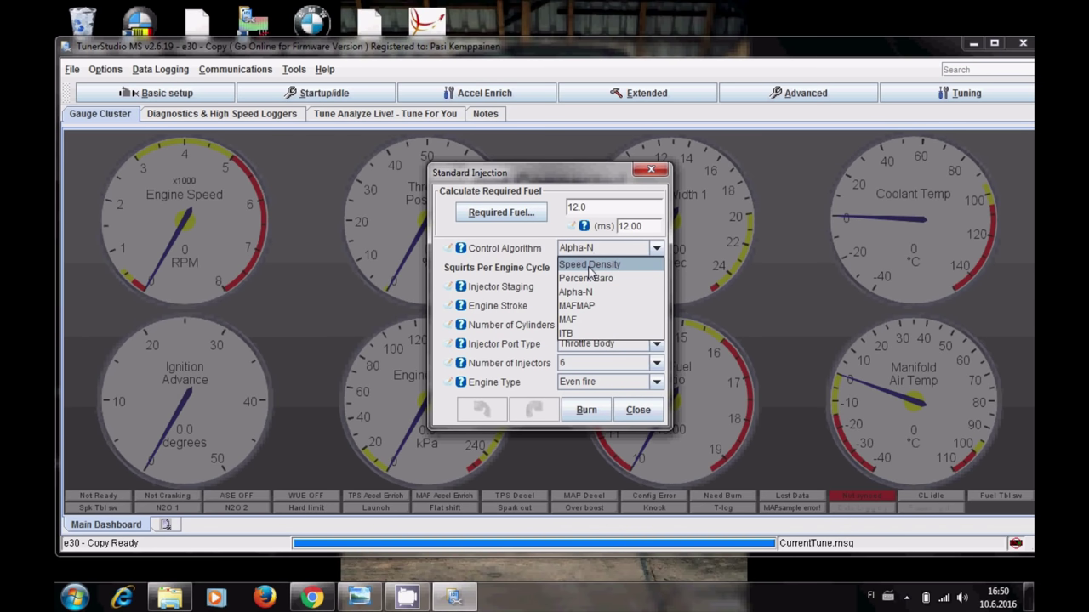
{"action": "left_click", "coordinate": [590, 265]}
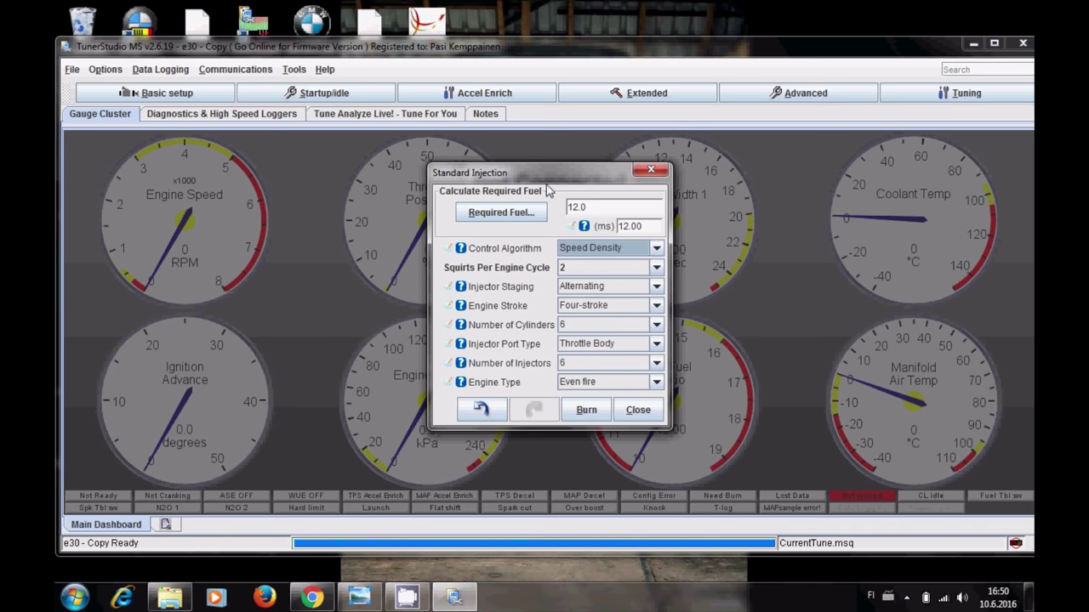
{"action": "left_click_drag", "start_coordinate": [556, 181], "coordinate": [457, 178]}
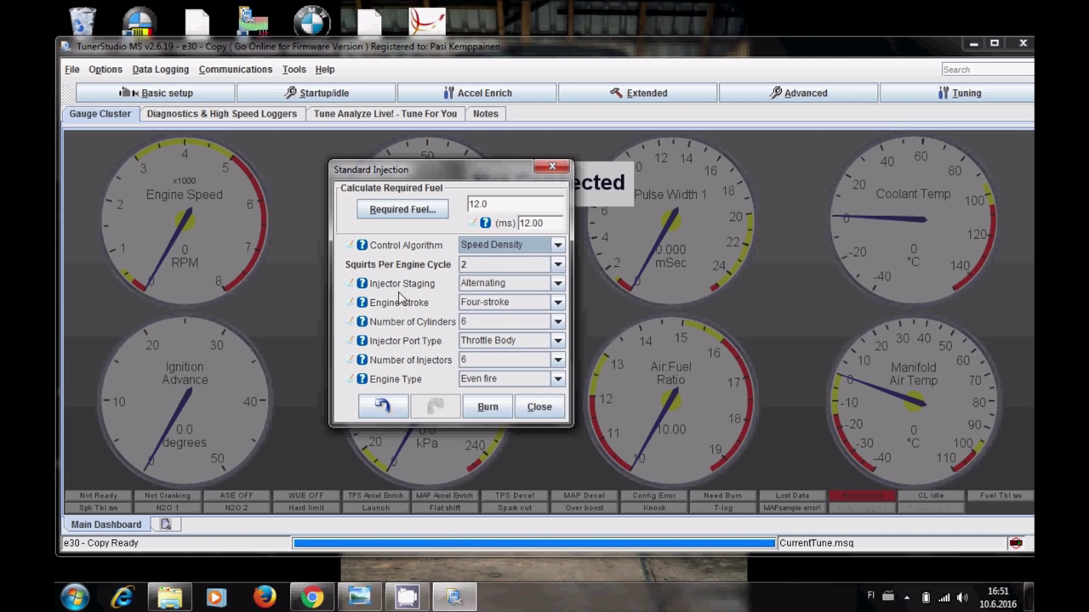
Review the available options for Injector Staging, Injector Port Type and Engine Type in the Standard Injection settings.
{"action": "left_click", "coordinate": [499, 286]}
{"action": "left_click", "coordinate": [499, 287]}
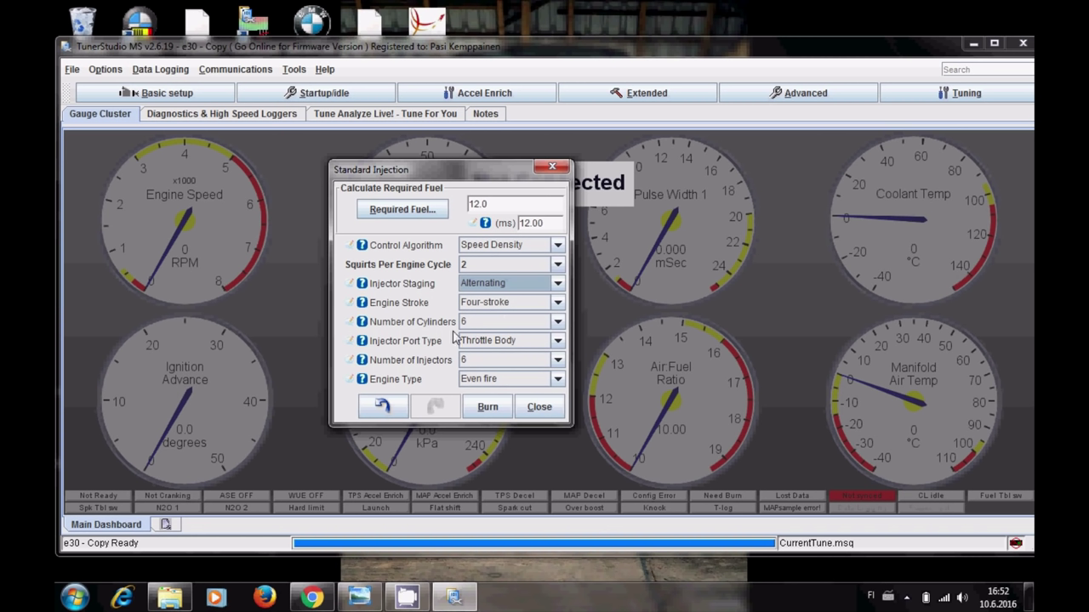
{"action": "left_click", "coordinate": [493, 342]}
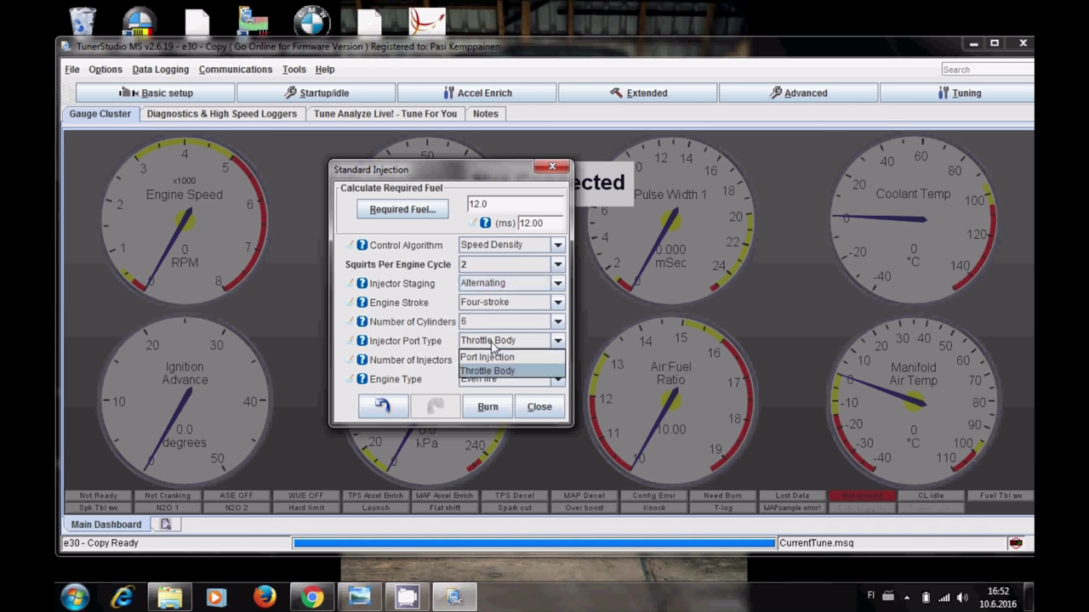
{"action": "left_click", "coordinate": [493, 345]}
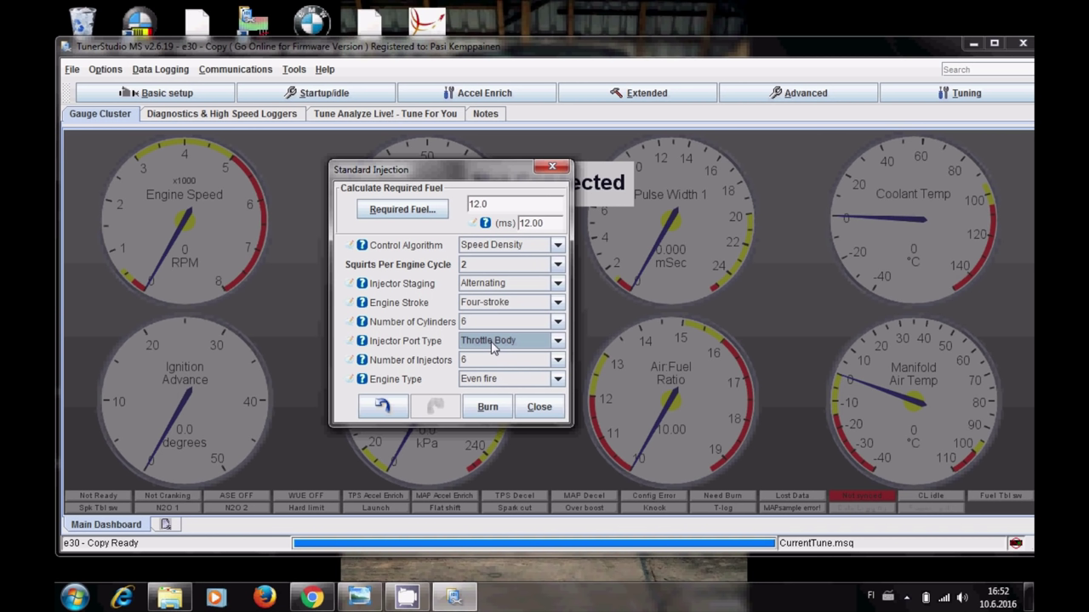
{"action": "left_click", "coordinate": [488, 387]}
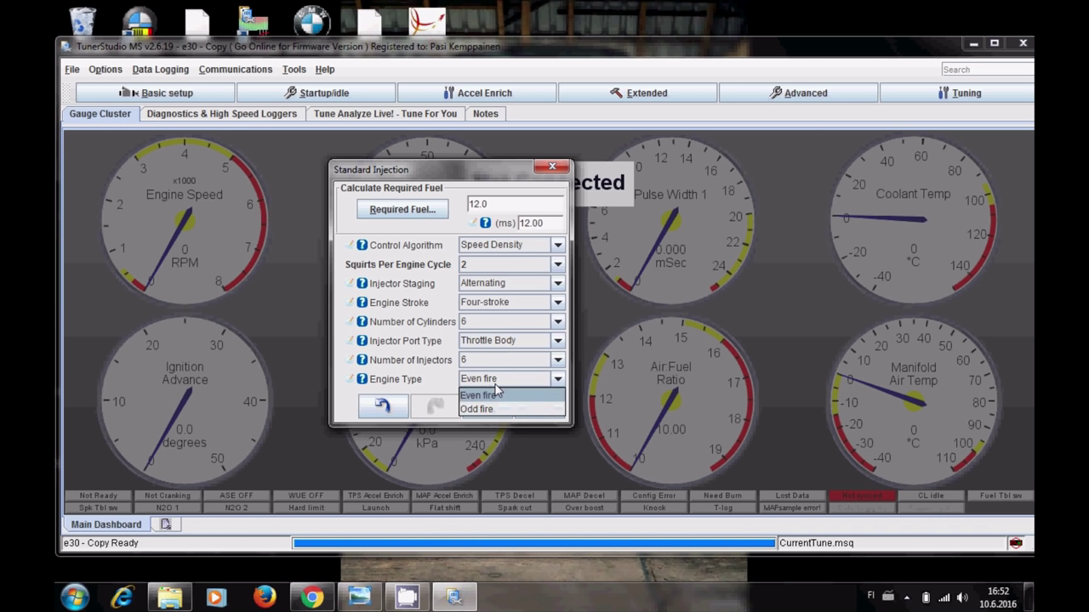
{"action": "left_click", "coordinate": [497, 390]}
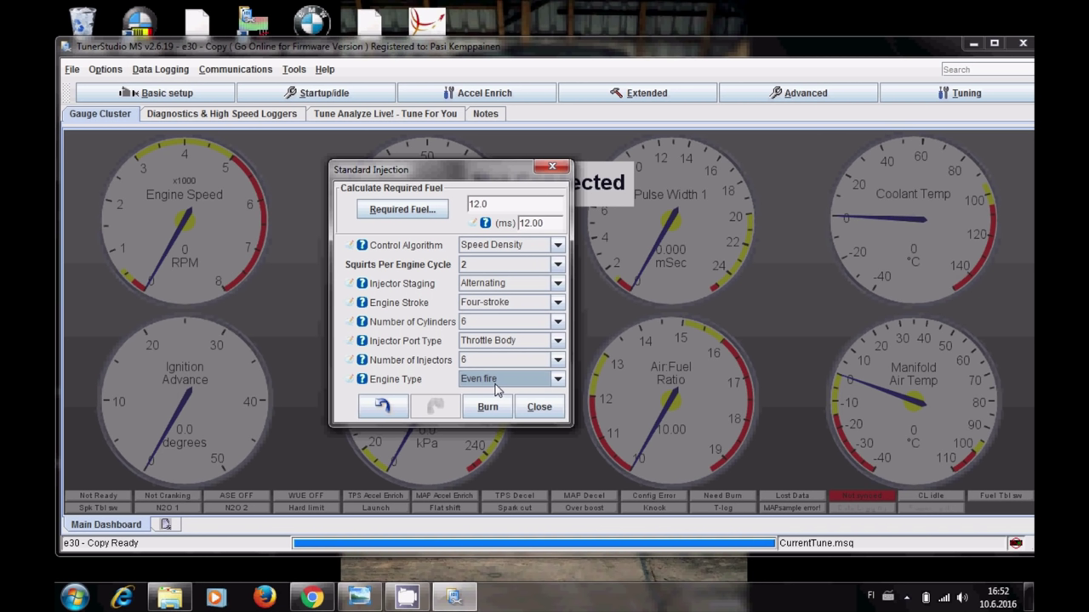
Open the Required Fuel Calculator and set the engine displacement to 2800 CC.
{"action": "left_click", "coordinate": [401, 209]}
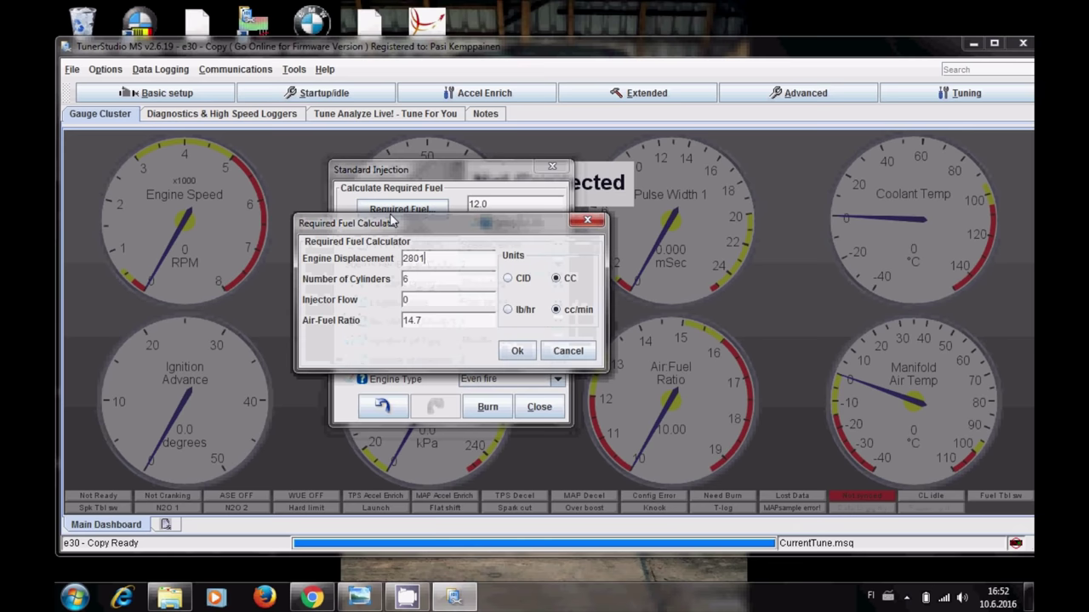
{"action": "left_click_drag", "start_coordinate": [441, 258], "coordinate": [396, 259]}
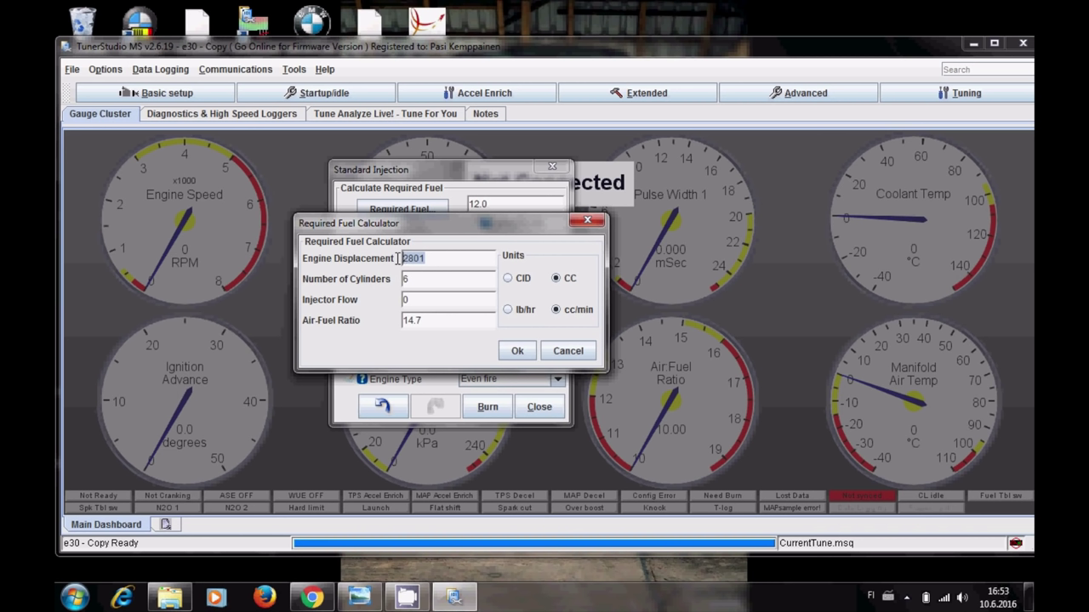
{"action": "type", "text": "2800"}
{"action": "left_click", "coordinate": [439, 278]}
Look up the injector flow at 3.5 bar in the 630cc.xlsx sheet in Chrome and set Injector Flow to 738 cc/min in TunerStudio's calculator.
{"action": "left_click", "coordinate": [423, 299]}
{"action": "left_click_drag", "start_coordinate": [427, 300], "coordinate": [403, 300]}
{"action": "mouse_move", "coordinate": [360, 596]}
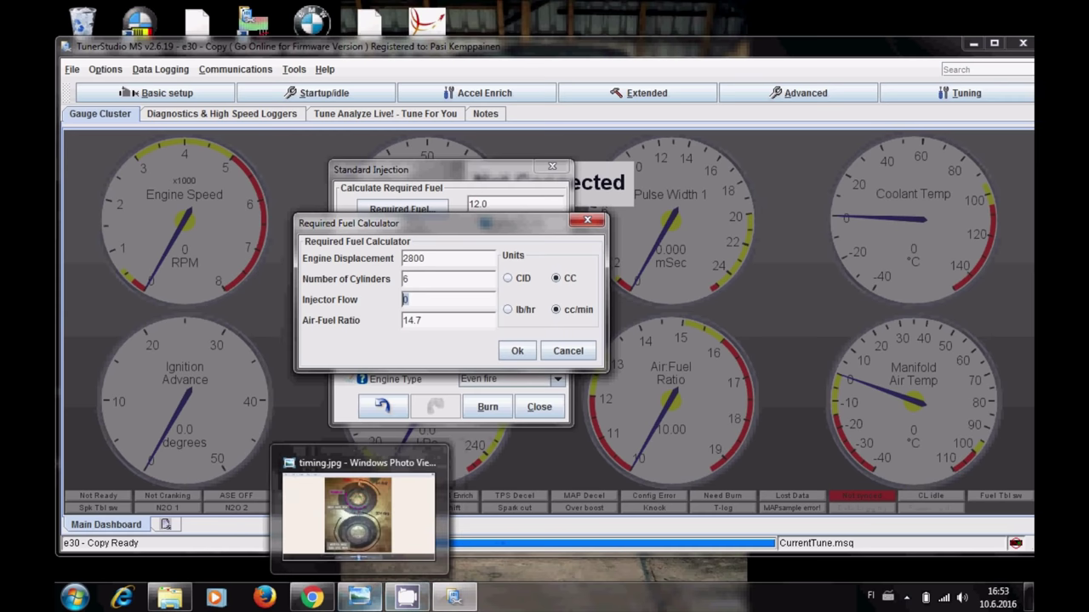
{"action": "left_click", "coordinate": [323, 598]}
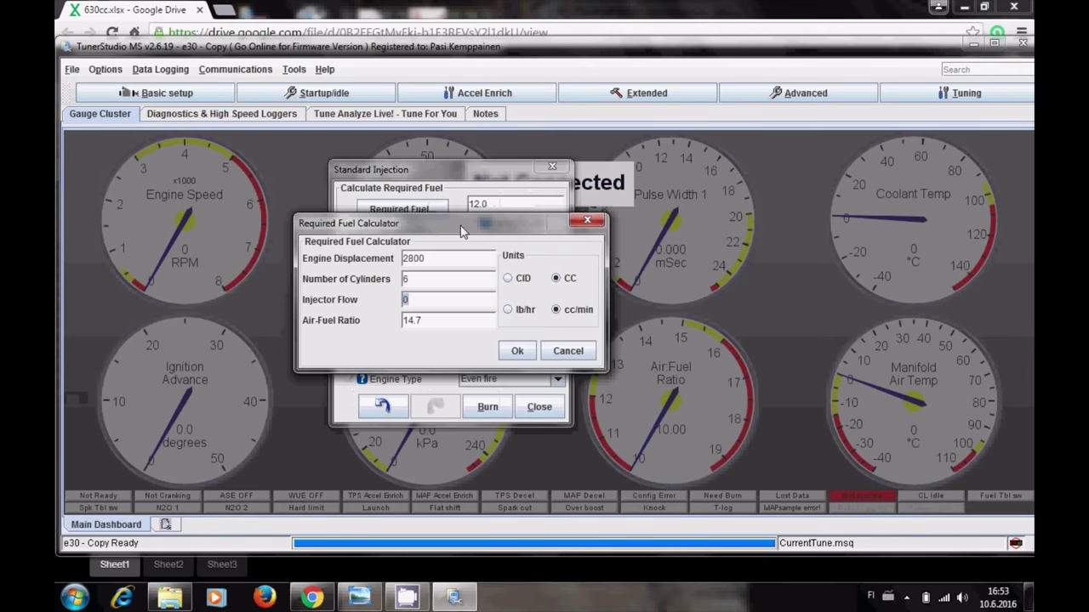
{"action": "left_click", "coordinate": [407, 597]}
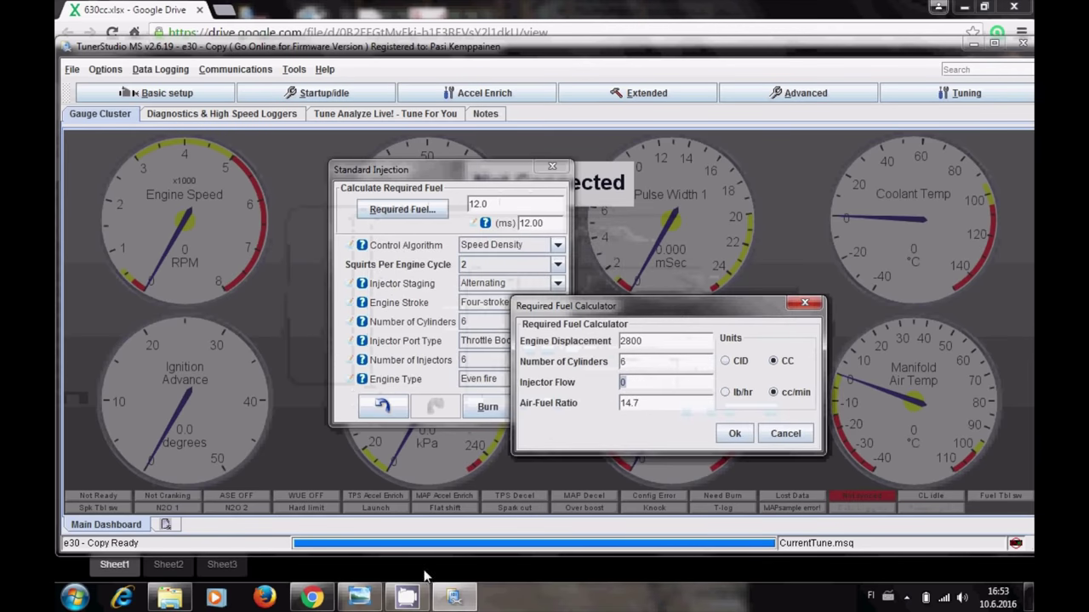
{"action": "left_click", "coordinate": [313, 598]}
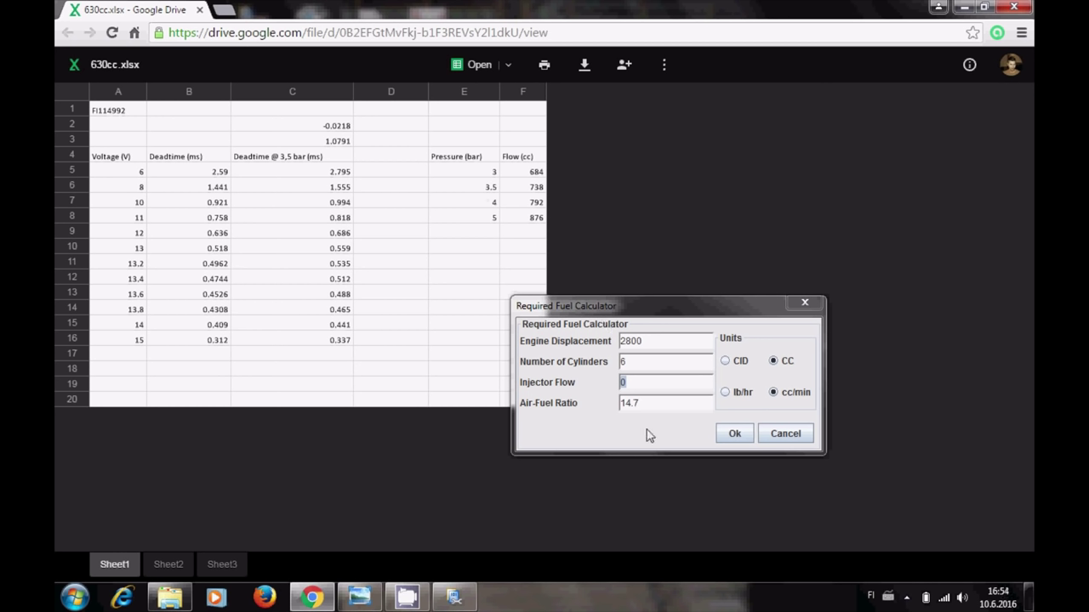
{"action": "left_click", "coordinate": [630, 385]}
{"action": "left_click_drag", "start_coordinate": [629, 384], "coordinate": [618, 383]}
{"action": "type", "text": "738"}
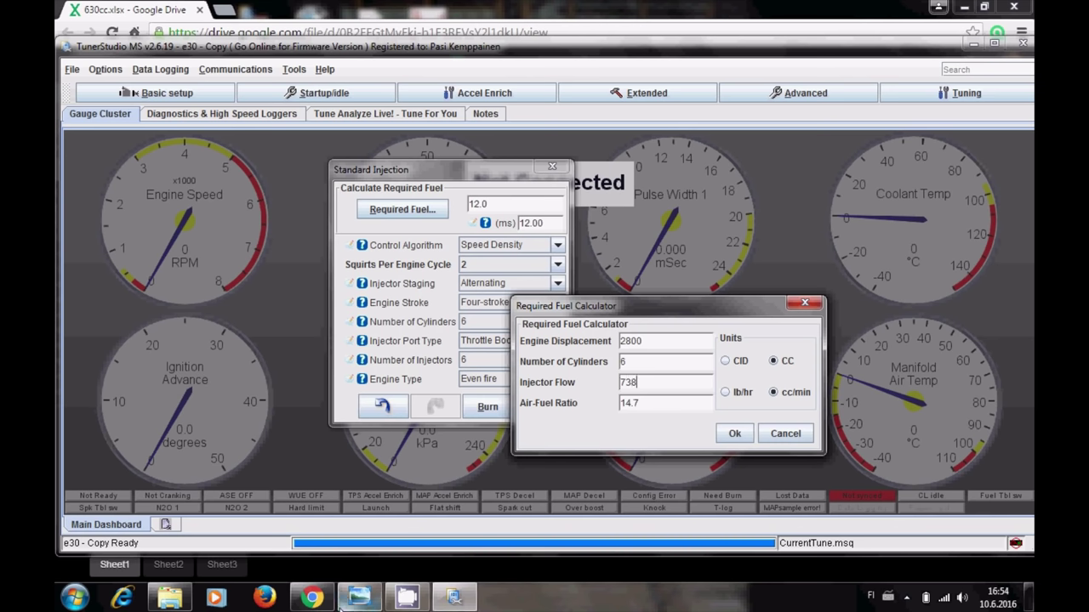
{"action": "left_click", "coordinate": [313, 598]}
{"action": "left_click", "coordinate": [313, 598]}
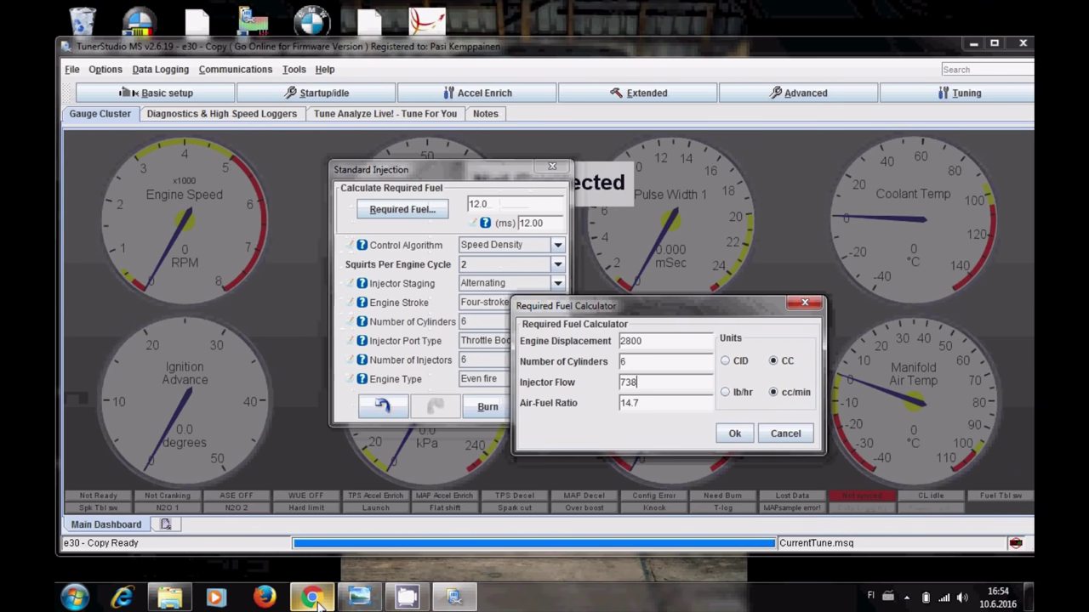
Set the calculator's Air-Fuel Ratio to 9.8, apply the required fuel calculation, and close the Standard Injection settings.
{"action": "left_click_drag", "start_coordinate": [653, 301], "coordinate": [465, 184]}
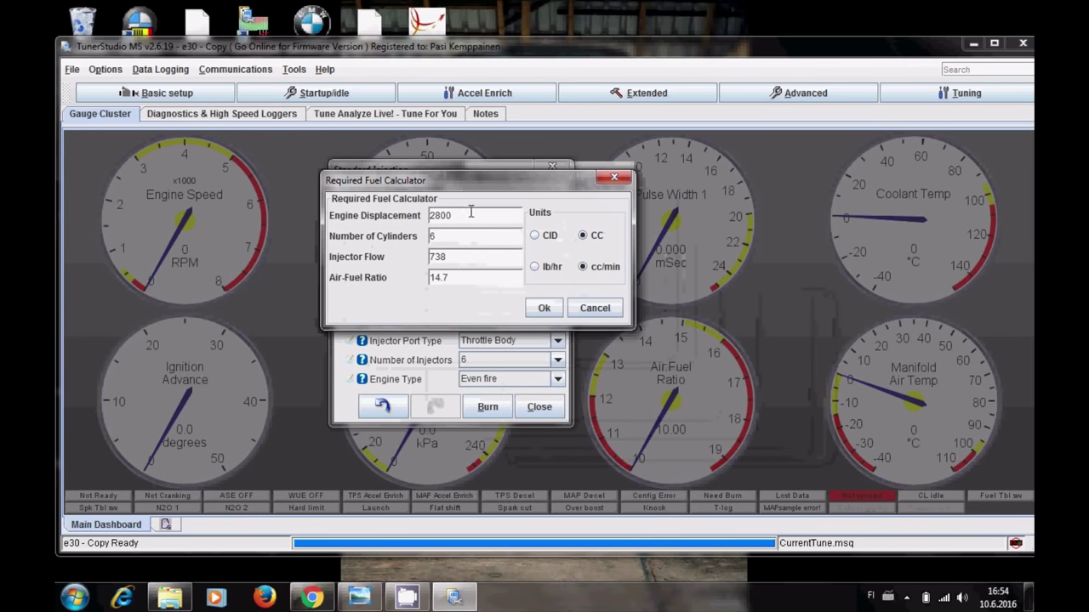
{"action": "left_click", "coordinate": [468, 277]}
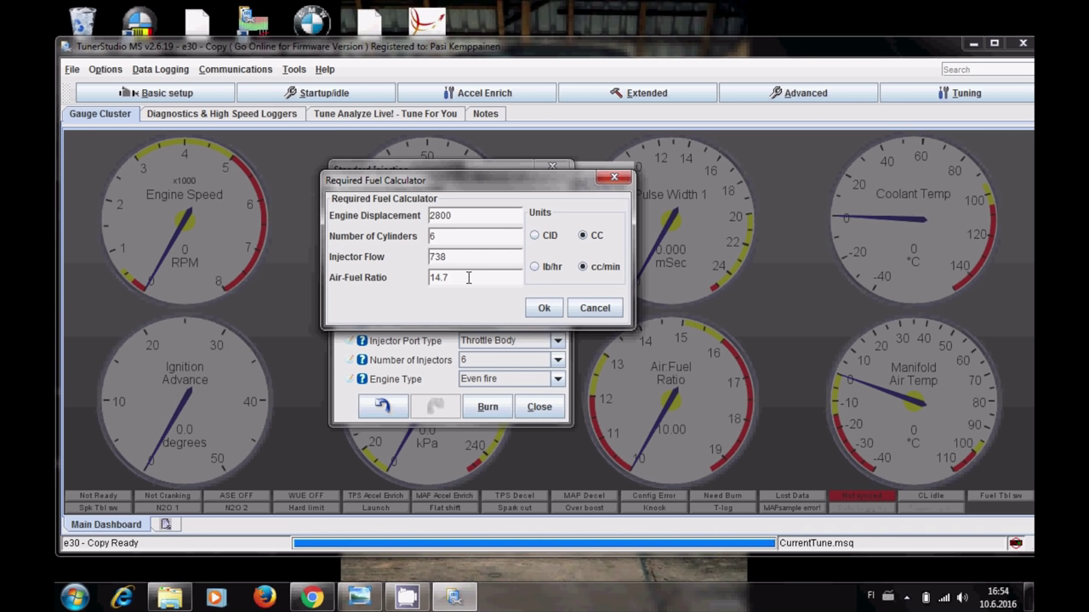
{"action": "key", "text": "BackSpace"}
{"action": "key", "text": "BackSpace"}
{"action": "key", "text": "BackSpace"}
{"action": "key", "text": "BackSpace"}
{"action": "type", "text": "0"}
{"action": "type", "text": "."}
{"action": "key", "text": "BackSpace"}
{"action": "key", "text": "BackSpace"}
{"action": "type", "text": "9.8"}
{"action": "left_click", "coordinate": [541, 311]}
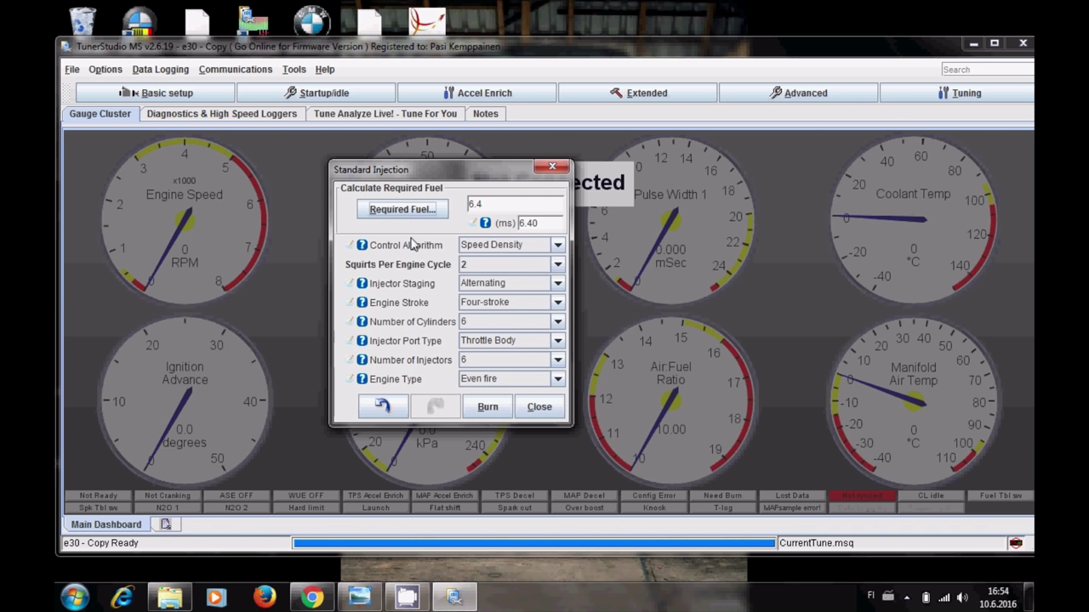
{"action": "left_click", "coordinate": [471, 204]}
{"action": "left_click", "coordinate": [540, 408]}
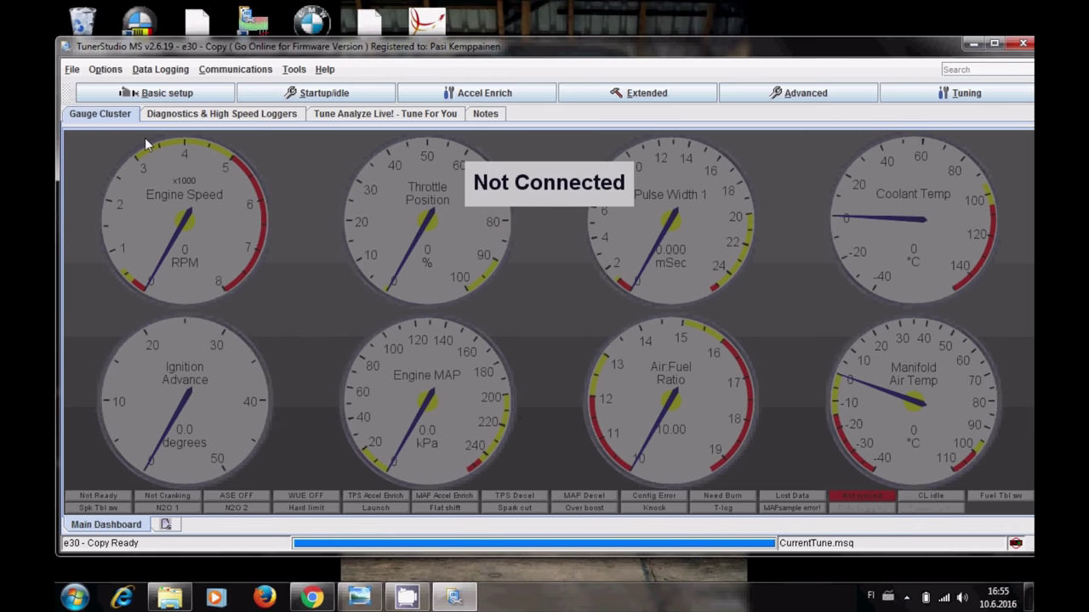
In the More Engine constants, set Multiply MAP to multiply and Primary Ignition Load to Speed Density.
{"action": "left_click", "coordinate": [126, 93]}
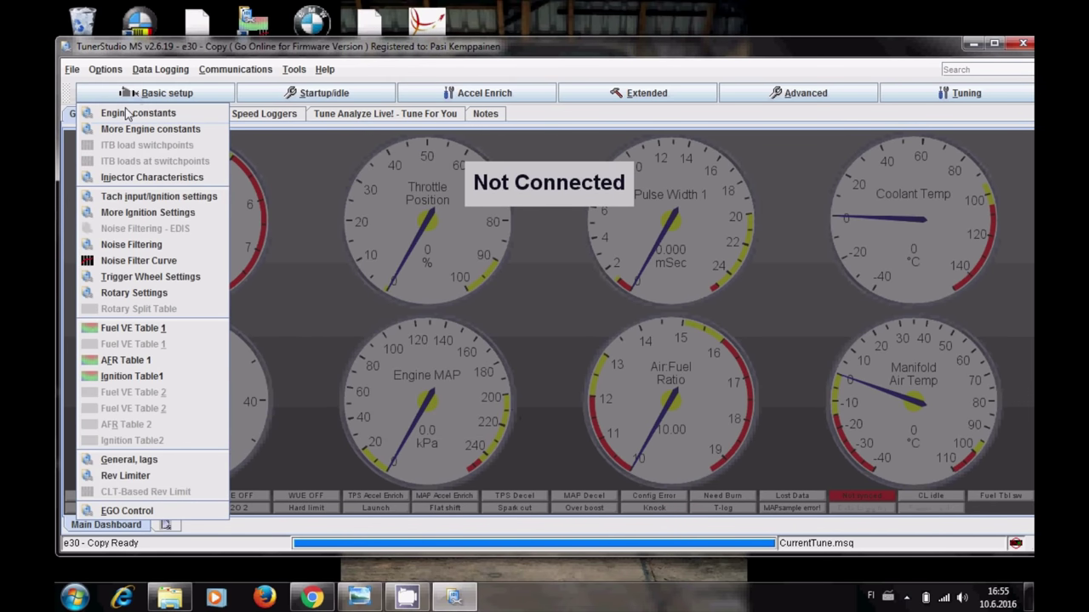
{"action": "left_click", "coordinate": [128, 129]}
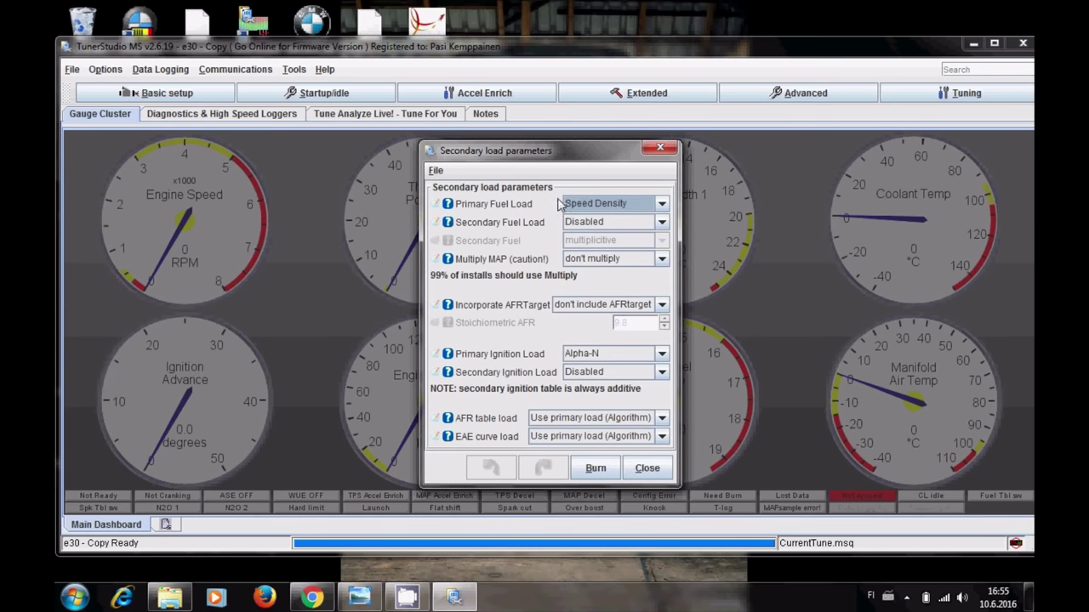
{"action": "left_click", "coordinate": [597, 267]}
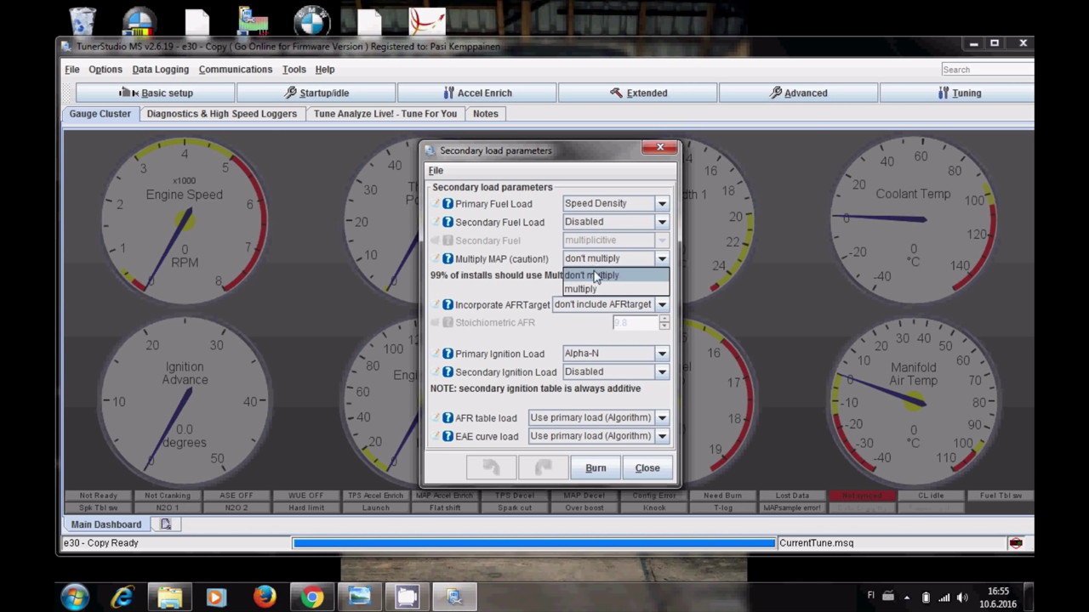
{"action": "left_click", "coordinate": [588, 292]}
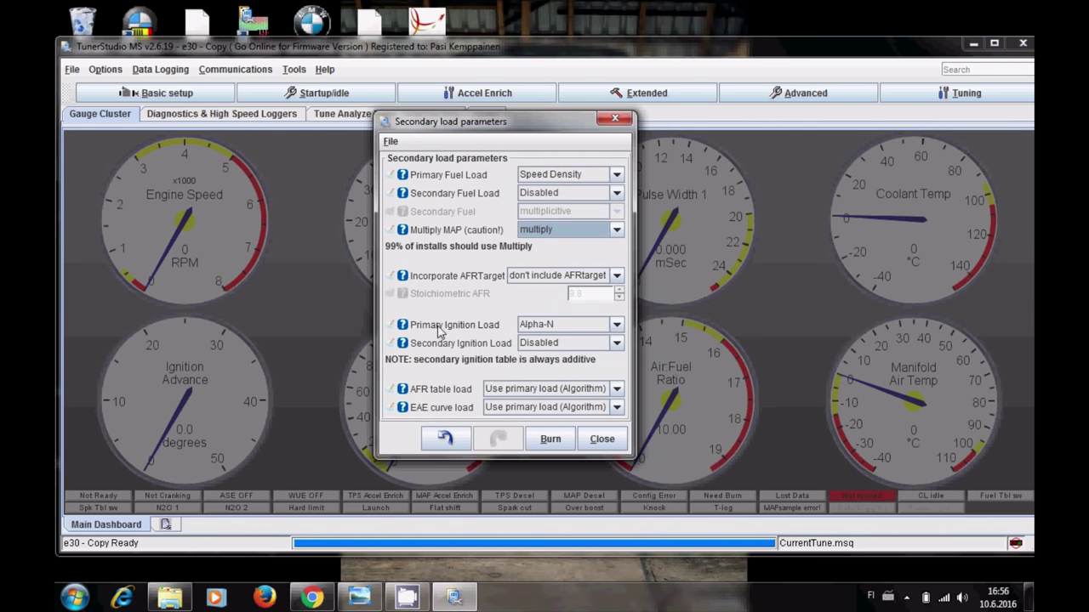
{"action": "left_click", "coordinate": [563, 328]}
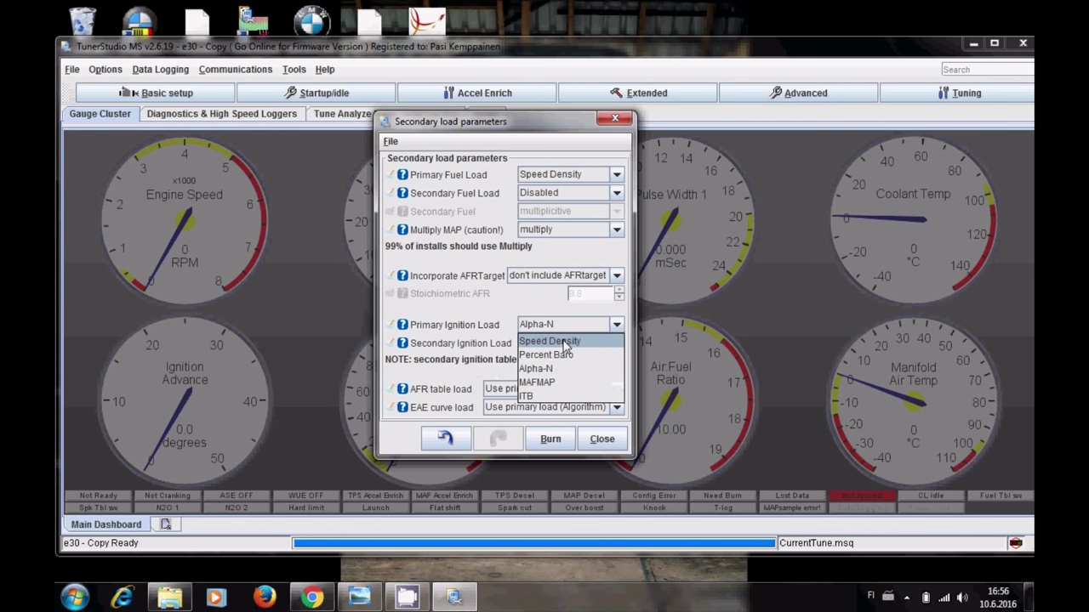
{"action": "left_click", "coordinate": [563, 341]}
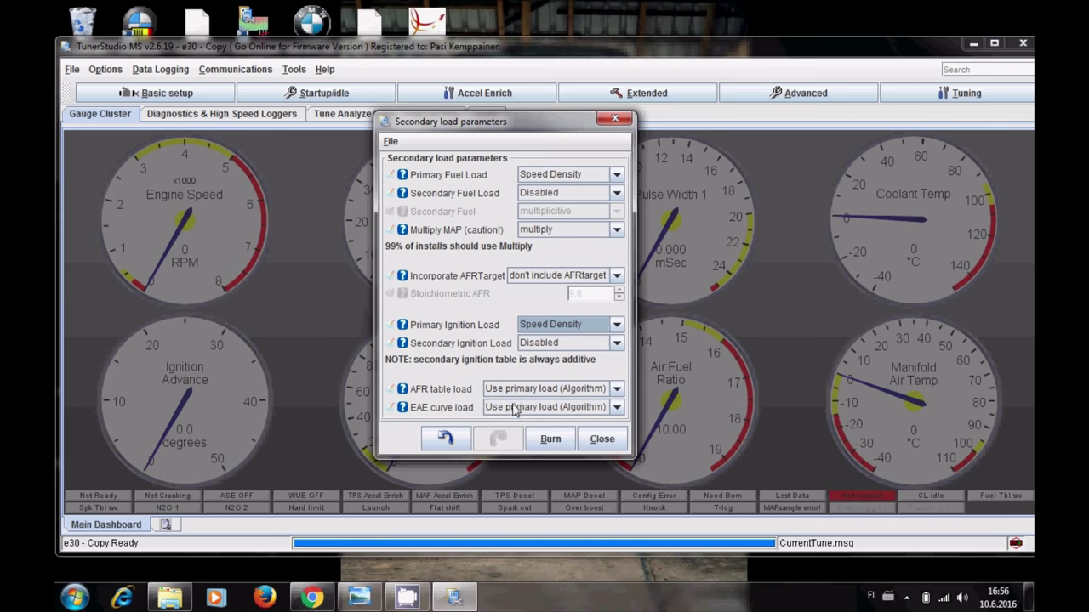
{"action": "left_click", "coordinate": [601, 439]}
Open the Injector Characteristics, look up the 3.5 bar deadtime at 13.2 V in Chrome's 630cc.xlsx, and set TunerStudio's Bank 1 Injector Dead Time to 0.535 ms.
{"action": "left_click", "coordinate": [156, 93]}
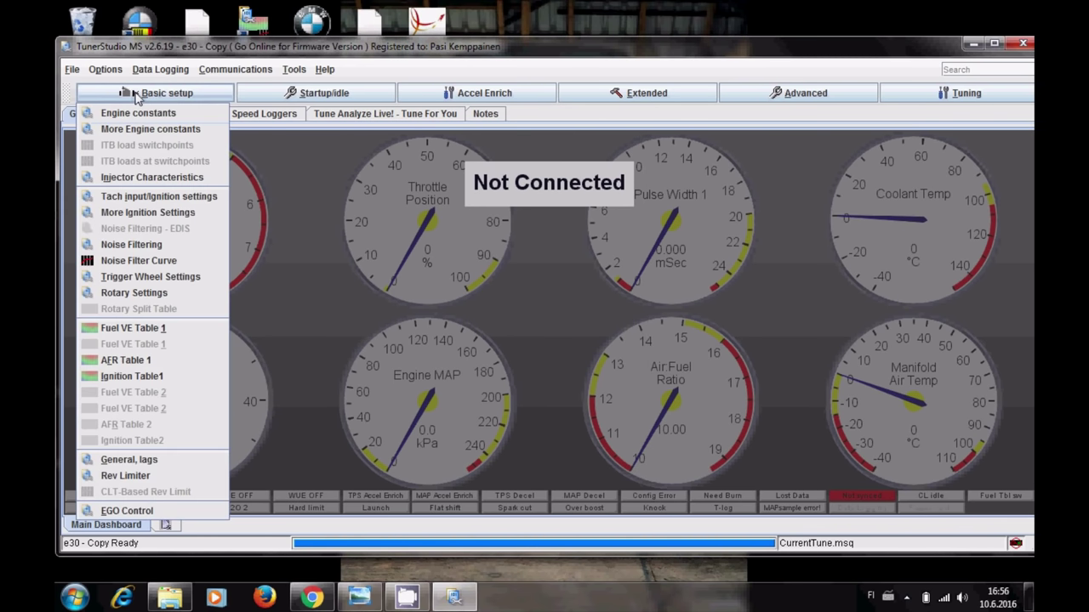
{"action": "left_click", "coordinate": [142, 178]}
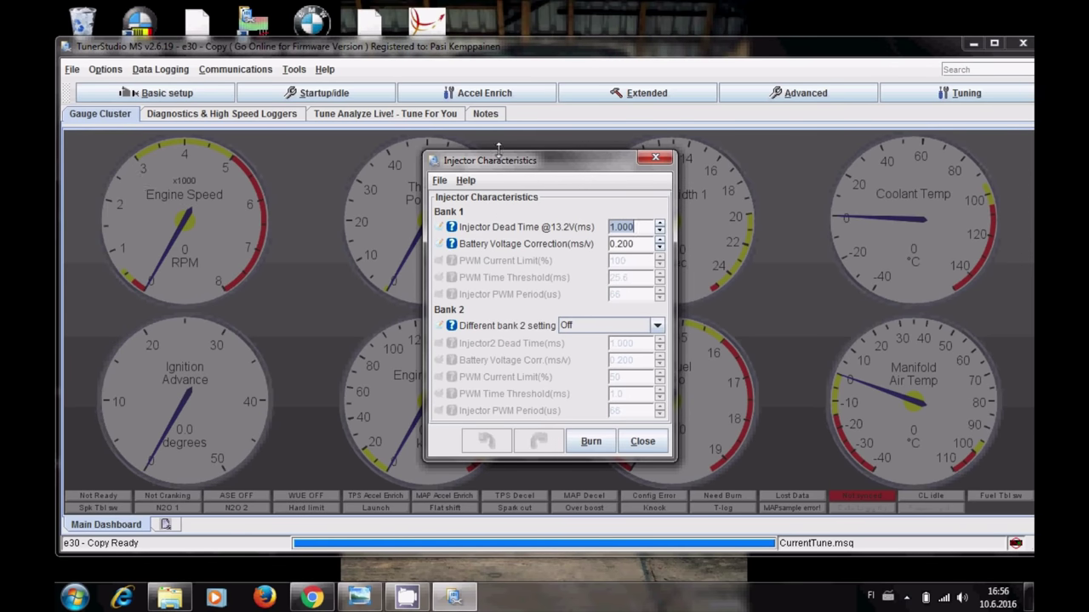
{"action": "left_click_drag", "start_coordinate": [557, 170], "coordinate": [437, 138]}
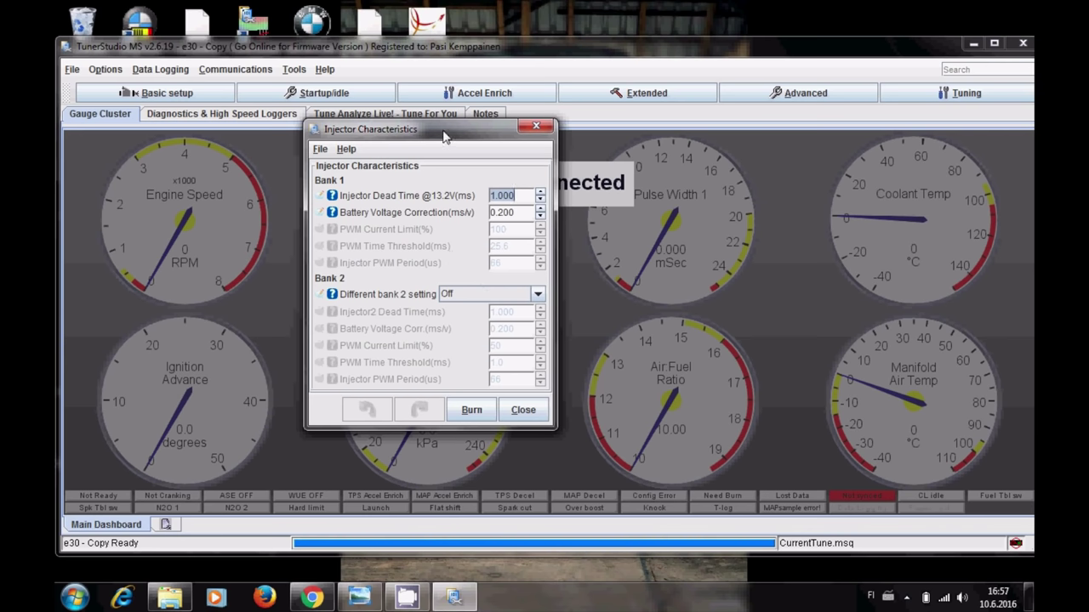
{"action": "left_click_drag", "start_coordinate": [442, 136], "coordinate": [430, 144]}
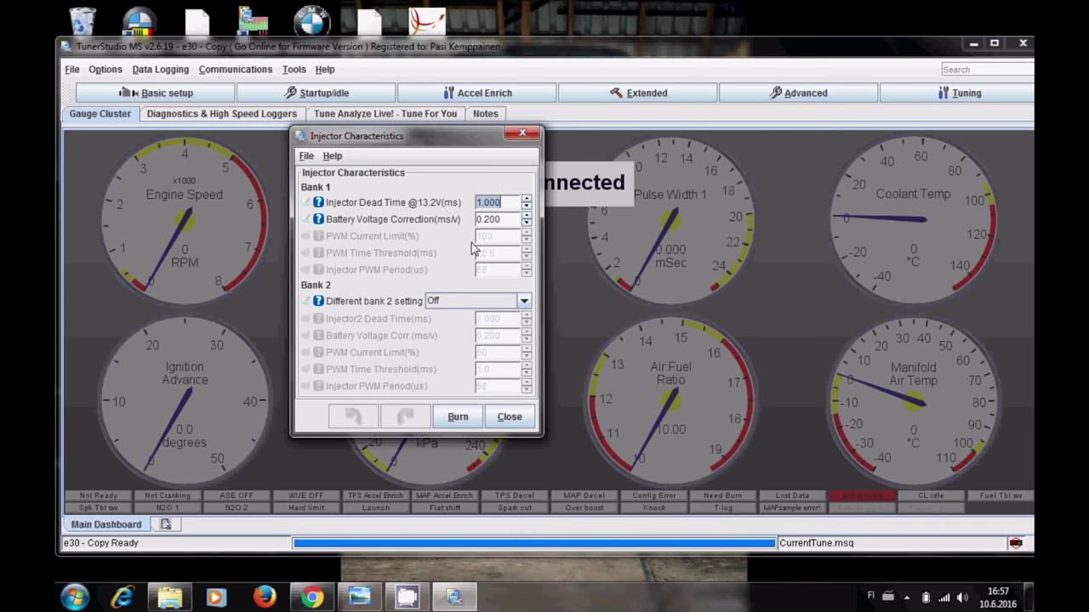
{"action": "left_click", "coordinate": [313, 598]}
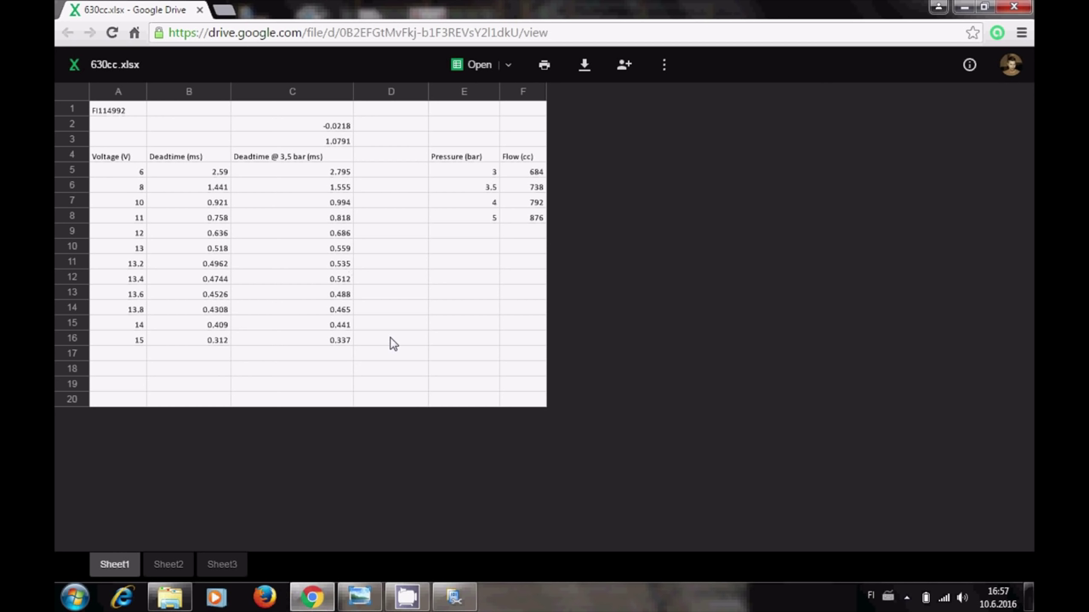
{"action": "left_click", "coordinate": [453, 598]}
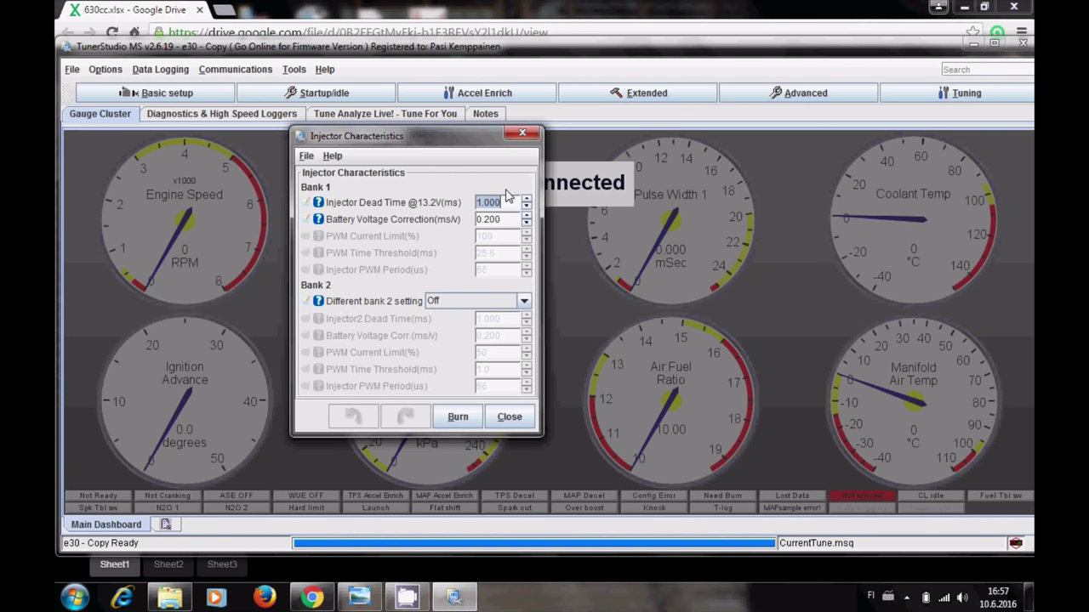
{"action": "type", "text": "0.535"}
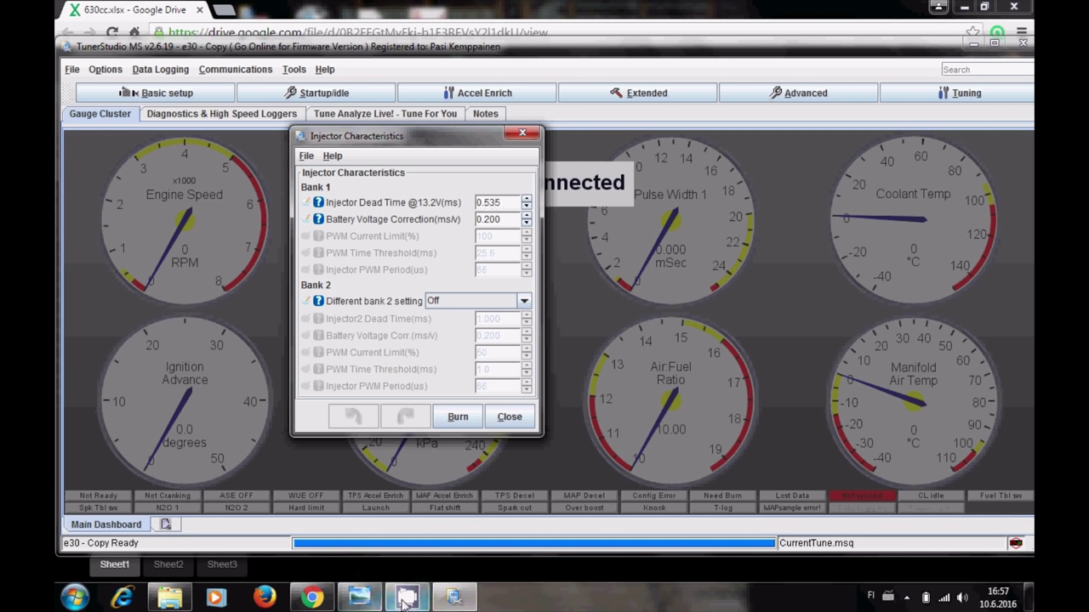
Check the deadtime change per volt in Chrome's 630cc.xlsx sheet and set Battery Voltage Correction to 0.100 ms/v in TunerStudio.
{"action": "left_click", "coordinate": [313, 598]}
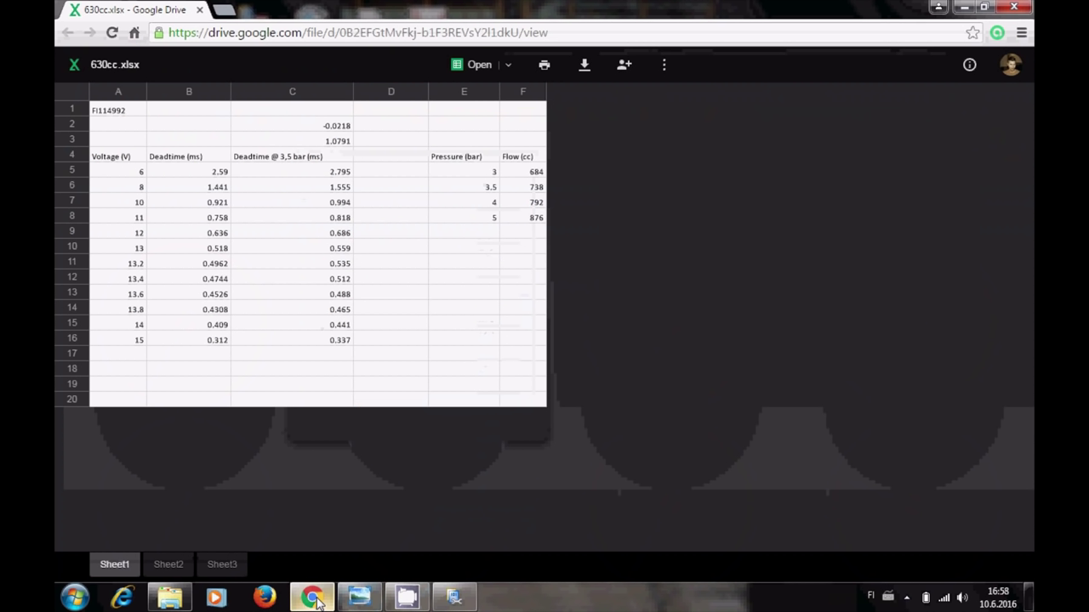
{"action": "left_click", "coordinate": [313, 597]}
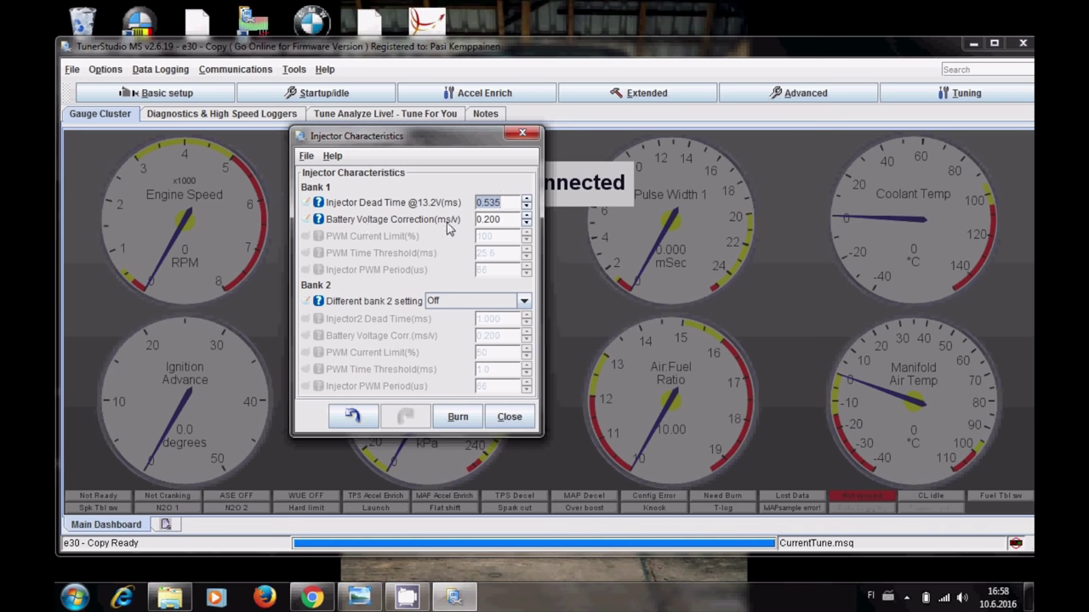
{"action": "left_click", "coordinate": [311, 598]}
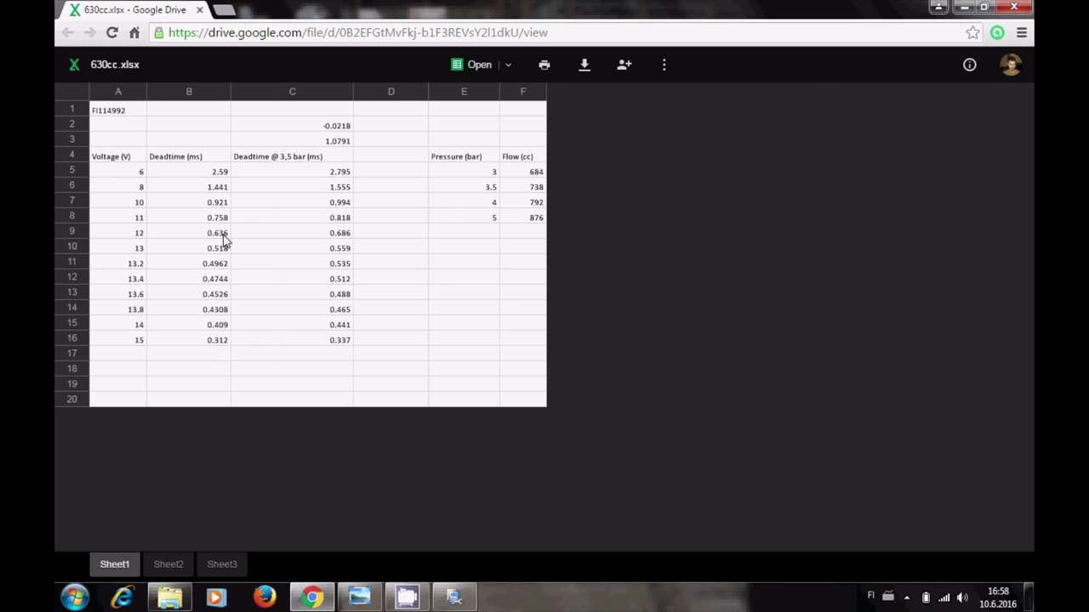
{"action": "left_click", "coordinate": [454, 597]}
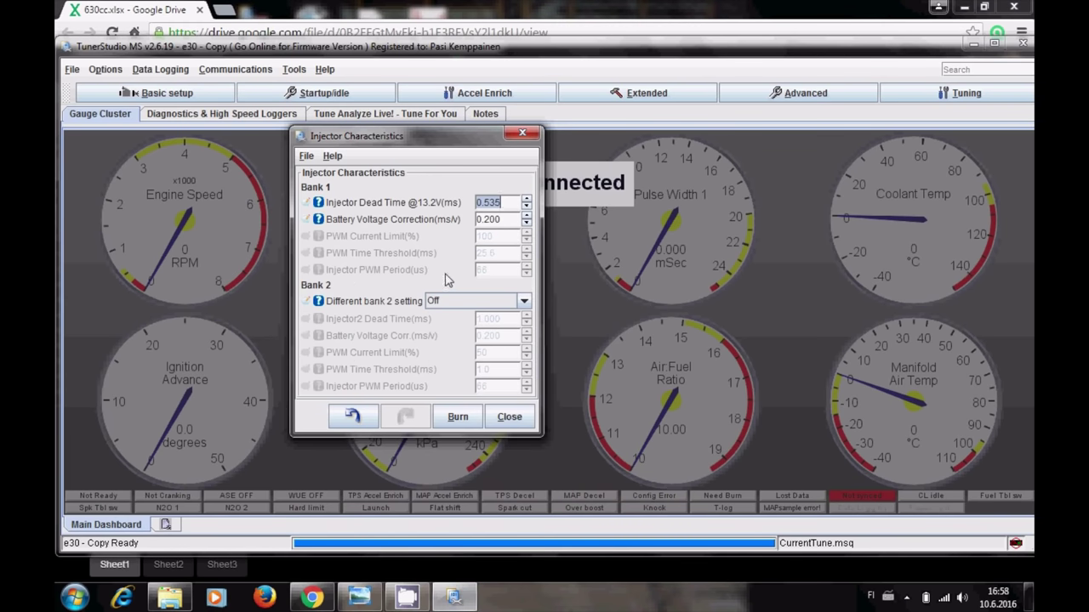
{"action": "left_click", "coordinate": [503, 220]}
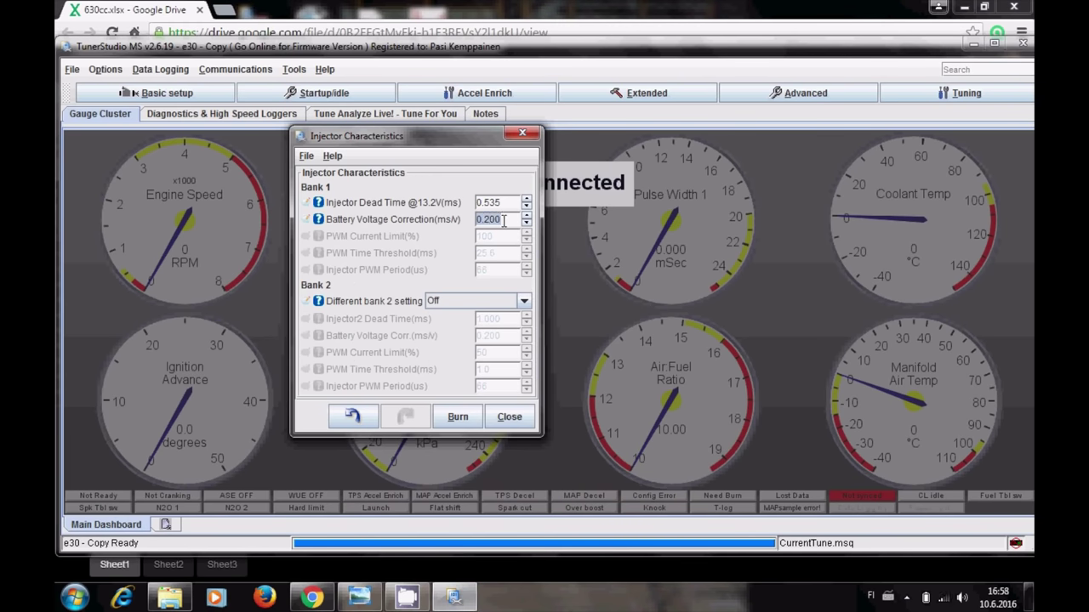
{"action": "type", "text": "0.100"}
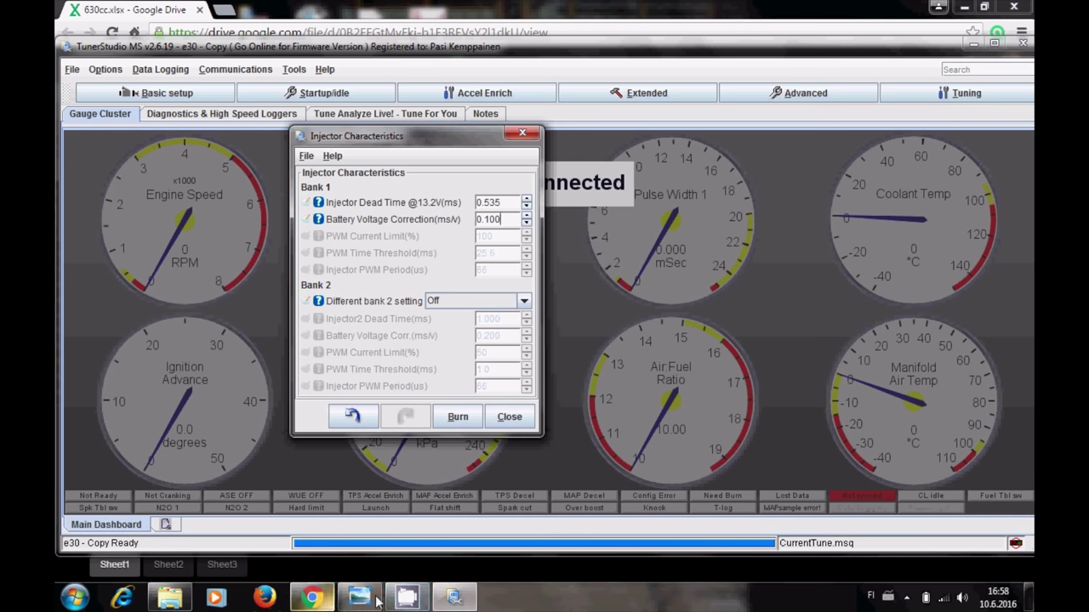
Recheck the deadtime table in Chrome's 630cc.xlsx sheet, return to TunerStudio, and close the Injector Characteristics.
{"action": "left_click", "coordinate": [401, 600]}
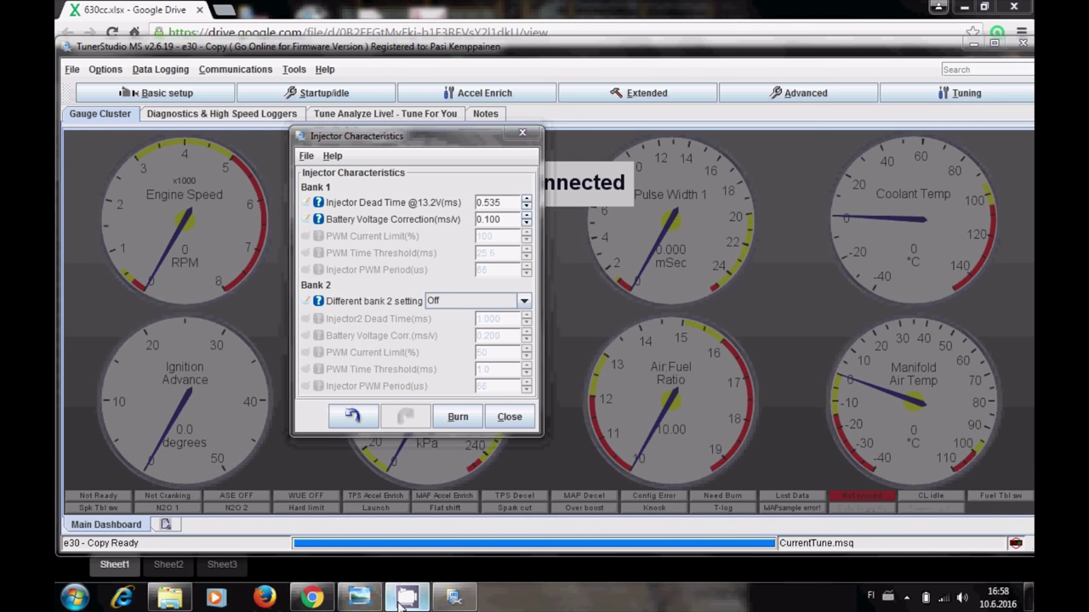
{"action": "left_click", "coordinate": [312, 597]}
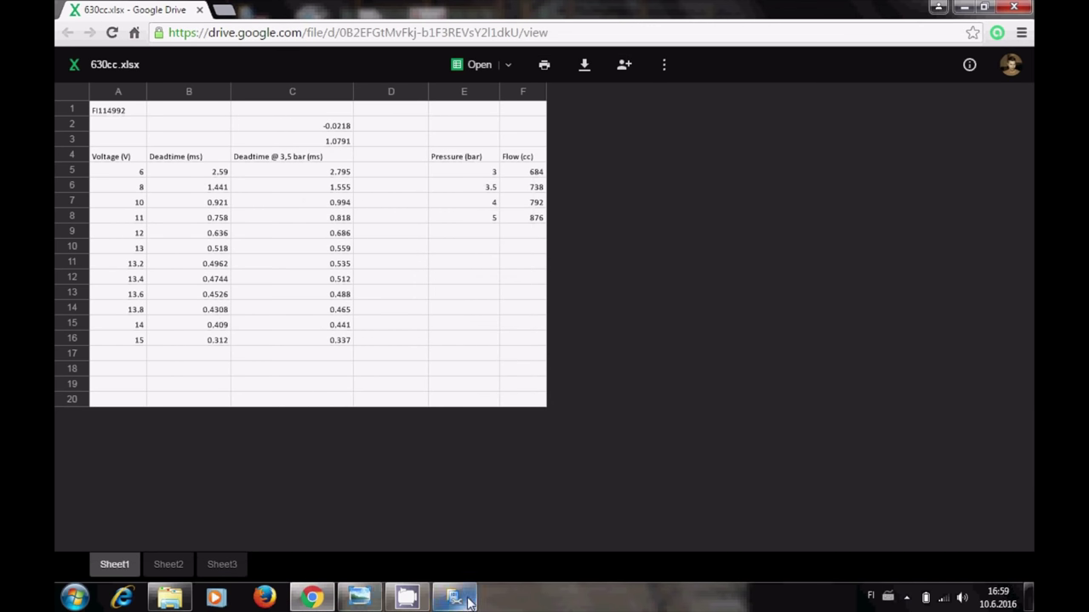
{"action": "mouse_move", "coordinate": [462, 601]}
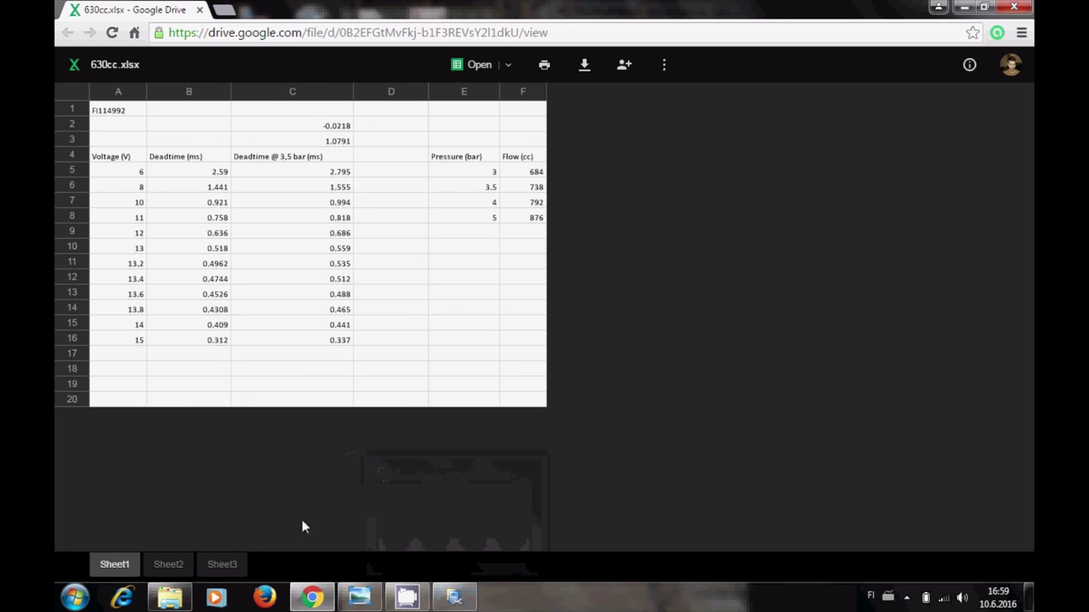
{"action": "left_click", "coordinate": [453, 598]}
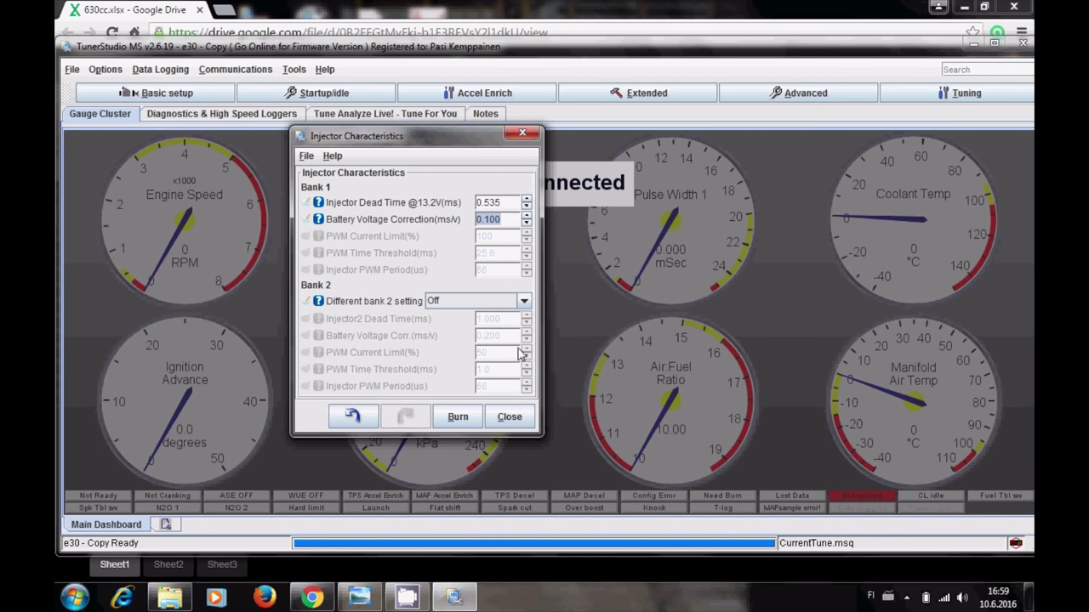
{"action": "left_click", "coordinate": [510, 418]}
Open the Tach input/Ignition settings and review spark mode, skip pulses, input capture, spark output, coil count, and output pin.
{"action": "left_click", "coordinate": [119, 95]}
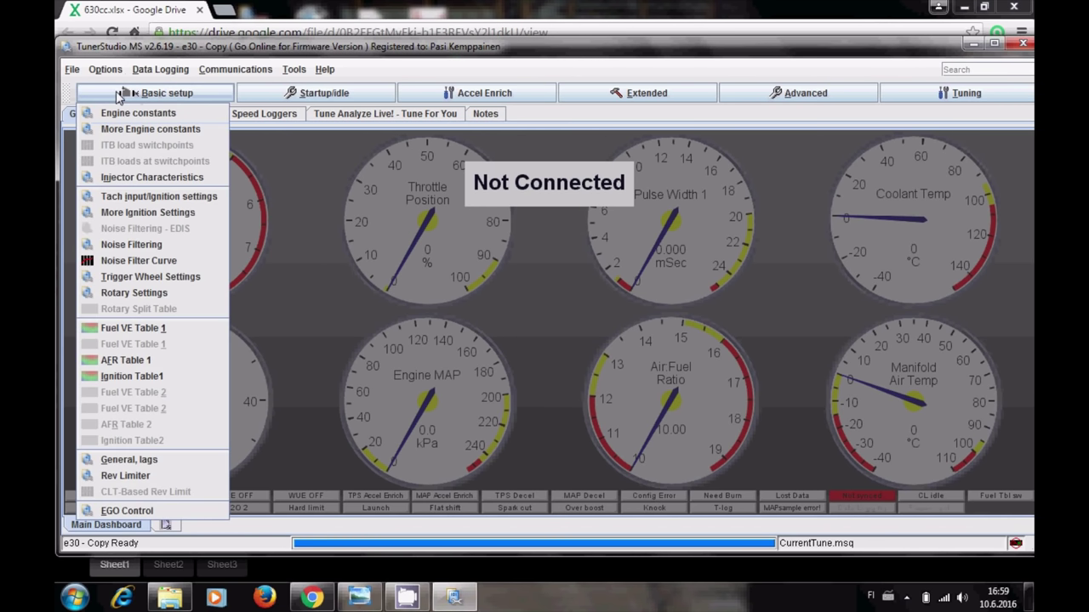
{"action": "left_click", "coordinate": [130, 196]}
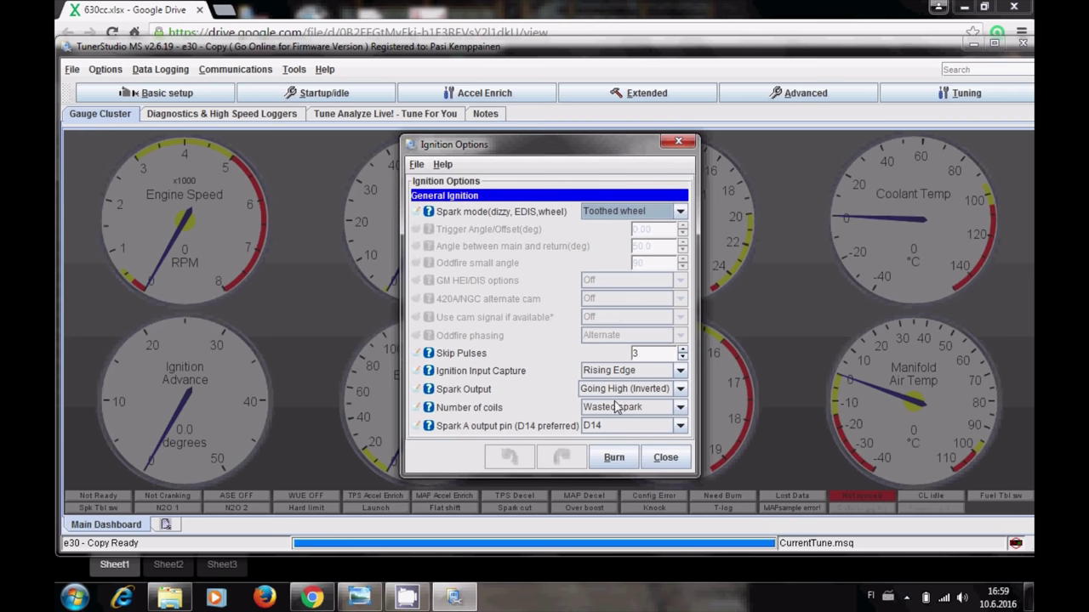
{"action": "left_click_drag", "start_coordinate": [537, 158], "coordinate": [458, 88]}
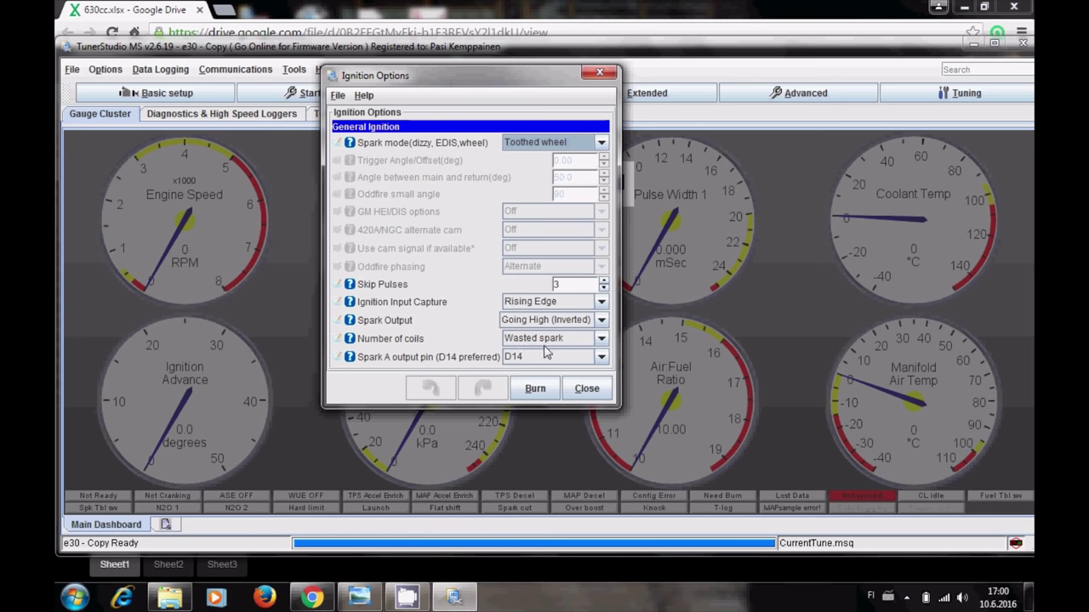
Open More Ignition Settings and set Cranking Advance to 20 degrees.
{"action": "left_click", "coordinate": [161, 93]}
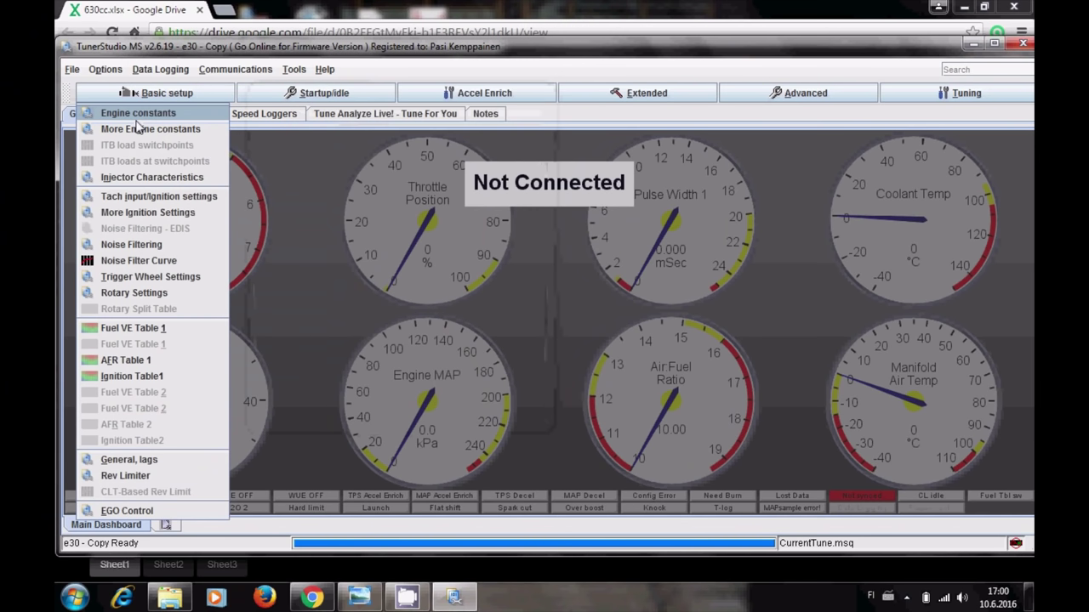
{"action": "left_click", "coordinate": [138, 213]}
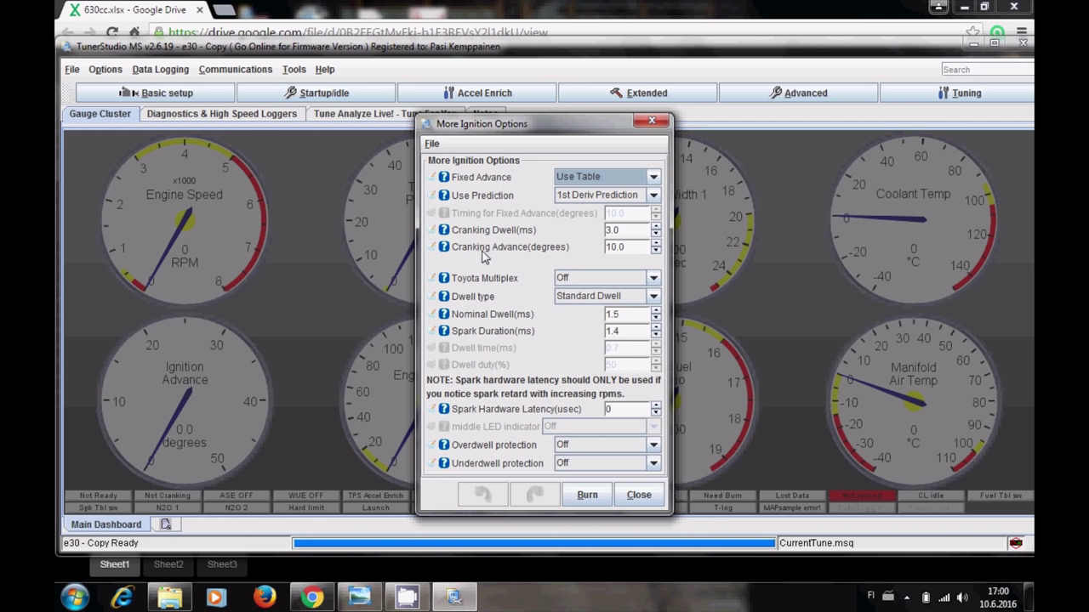
{"action": "double_click", "coordinate": [632, 247]}
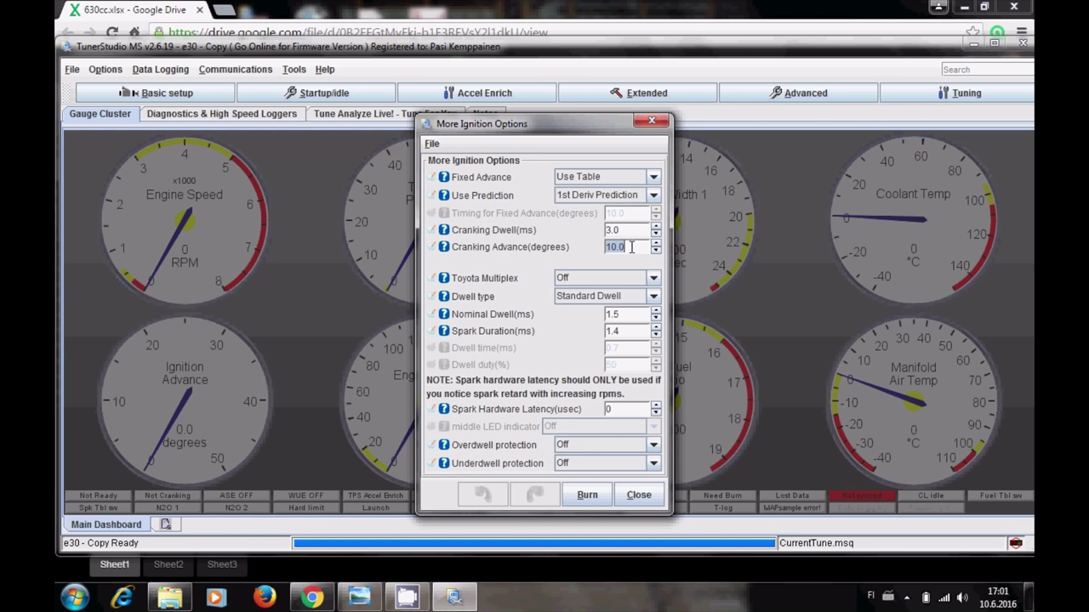
{"action": "type", "text": "20"}
Review the Nominal Dwell and Spark Duration values and close the More Ignition Options.
{"action": "left_click", "coordinate": [627, 314]}
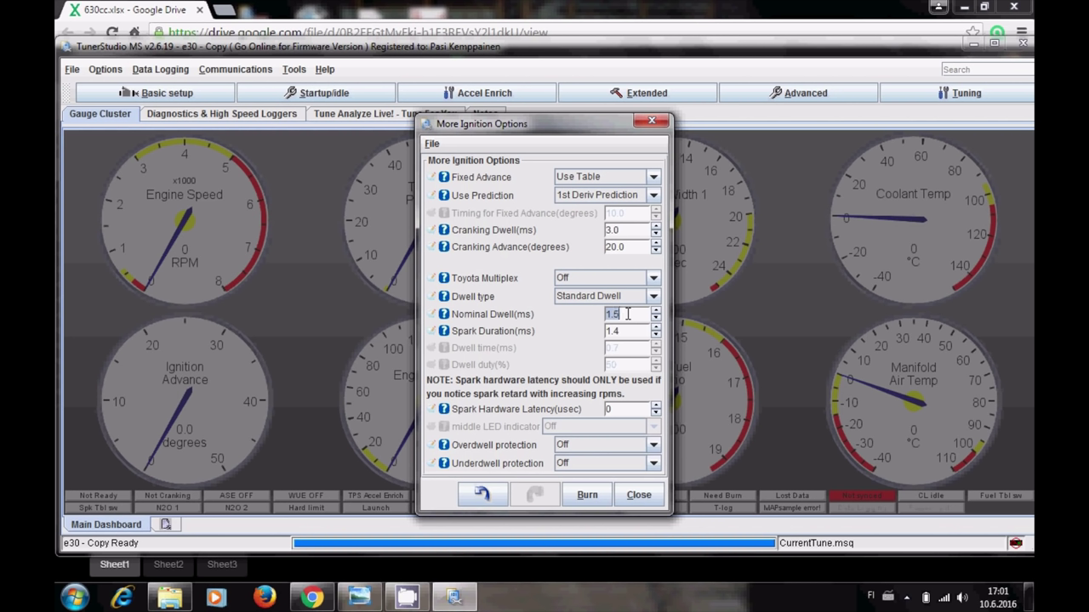
{"action": "left_click", "coordinate": [627, 314]}
{"action": "double_click", "coordinate": [628, 314]}
{"action": "left_click", "coordinate": [628, 315]}
{"action": "left_click", "coordinate": [627, 332]}
{"action": "left_click", "coordinate": [625, 317]}
{"action": "left_click", "coordinate": [626, 332]}
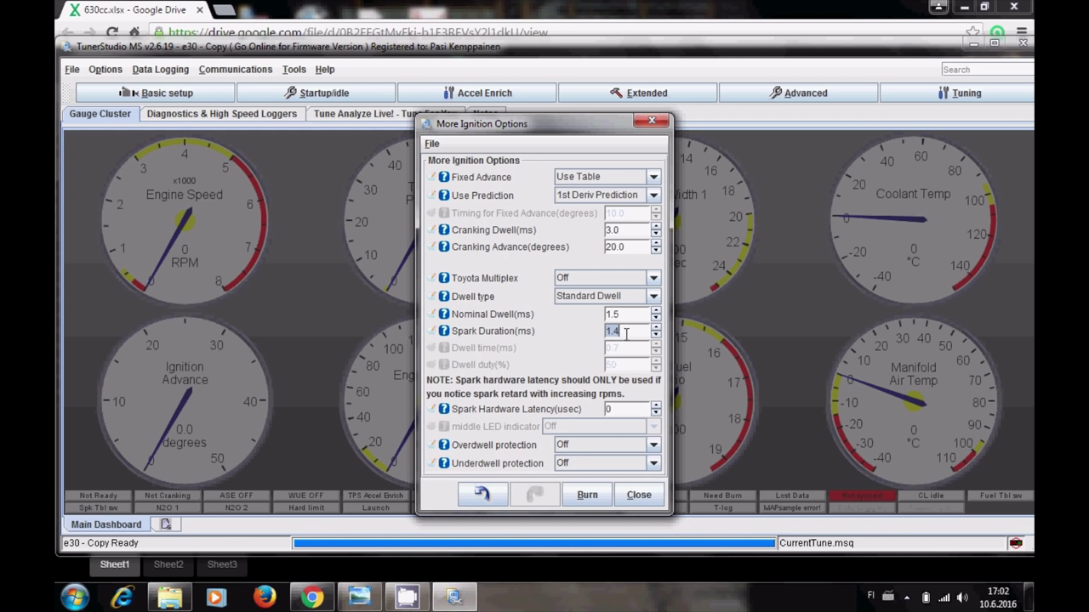
{"action": "left_click", "coordinate": [650, 500]}
Open the Trigger Wheel Settings and review the trigger wheel arrangement and tooth count.
{"action": "left_click", "coordinate": [166, 96]}
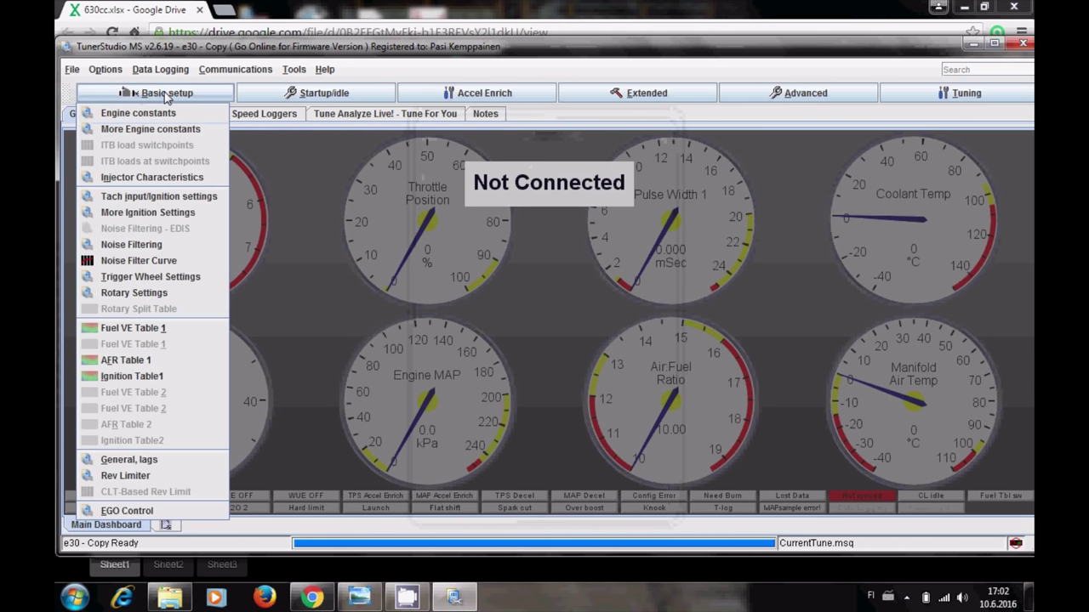
{"action": "left_click", "coordinate": [141, 278]}
{"action": "left_click_drag", "start_coordinate": [604, 211], "coordinate": [559, 183]}
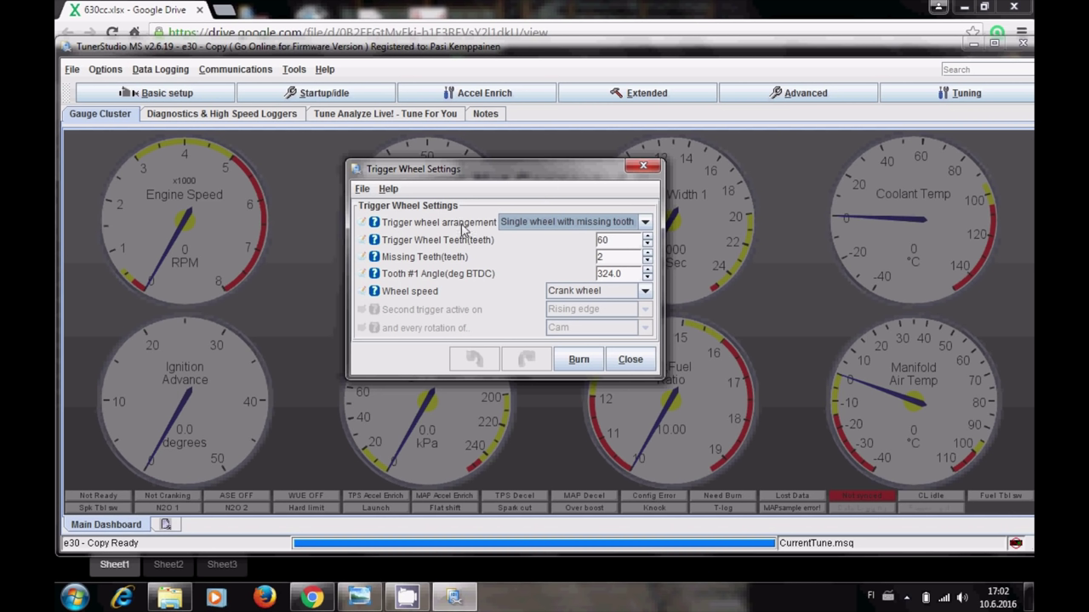
{"action": "left_click", "coordinate": [533, 224]}
{"action": "left_click", "coordinate": [553, 227]}
{"action": "left_click", "coordinate": [551, 227]}
{"action": "left_click", "coordinate": [553, 242]}
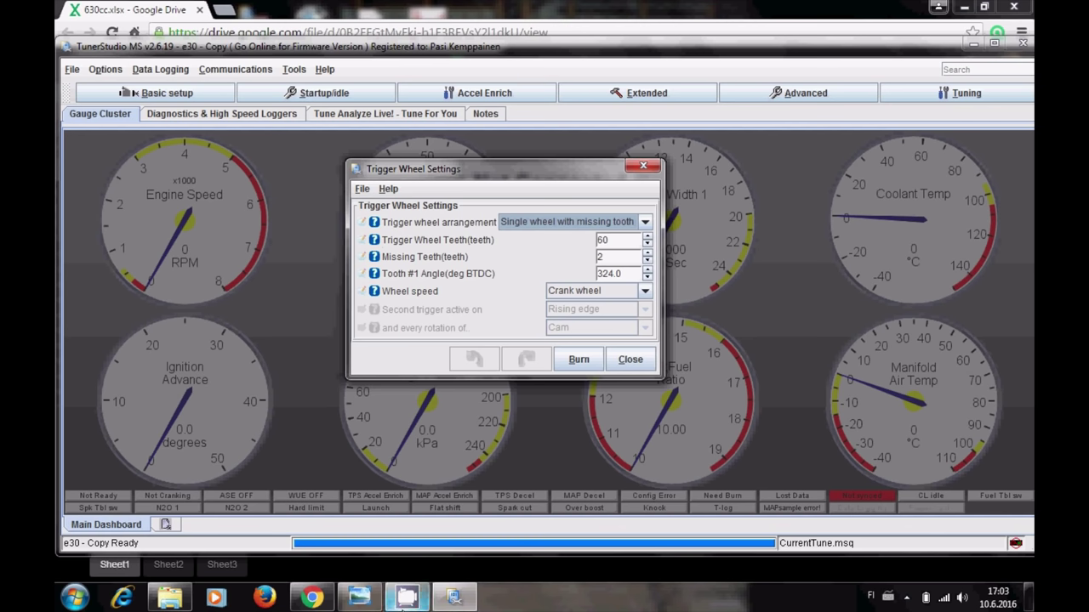
Compare the Tooth #1 Angle in TunerStudio with the trigger wheel diagram in timing.jpg in Windows Photo Viewer.
{"action": "mouse_move", "coordinate": [403, 598]}
{"action": "left_click", "coordinate": [360, 601]}
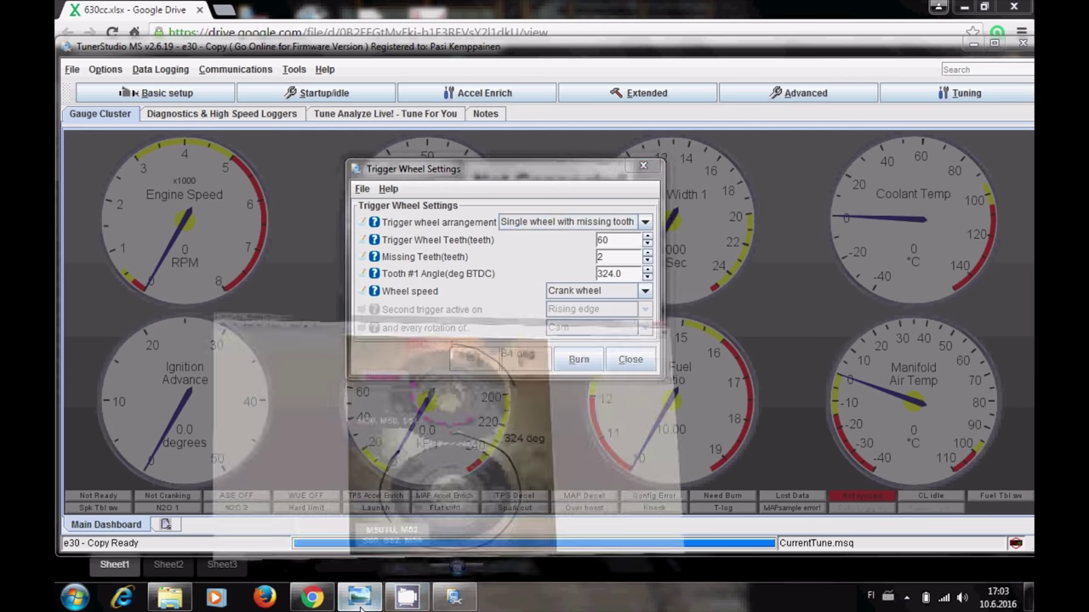
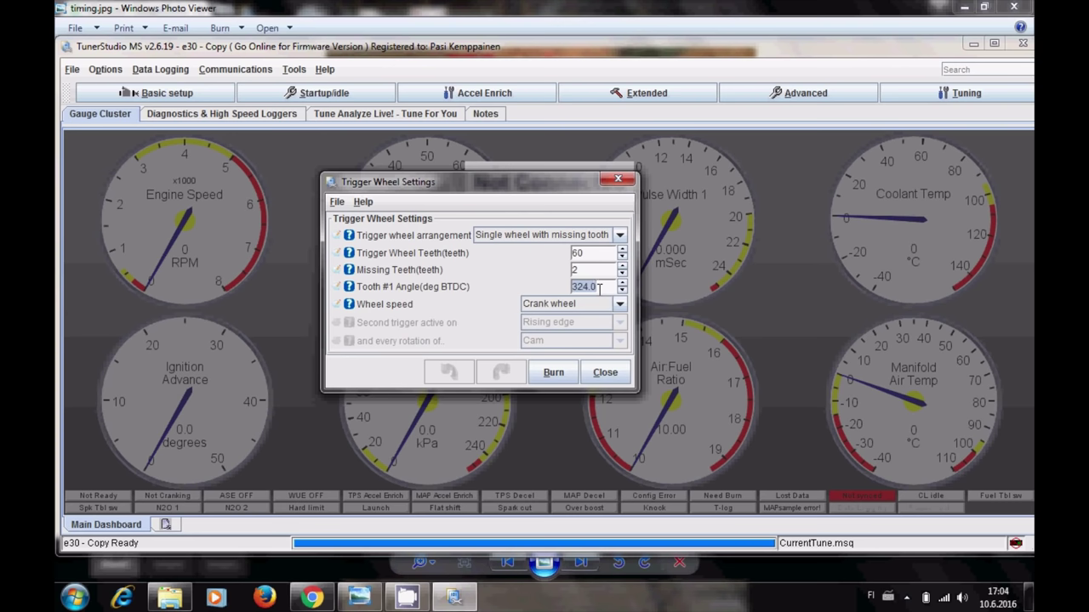
{"action": "left_click_drag", "start_coordinate": [557, 184], "coordinate": [568, 211]}
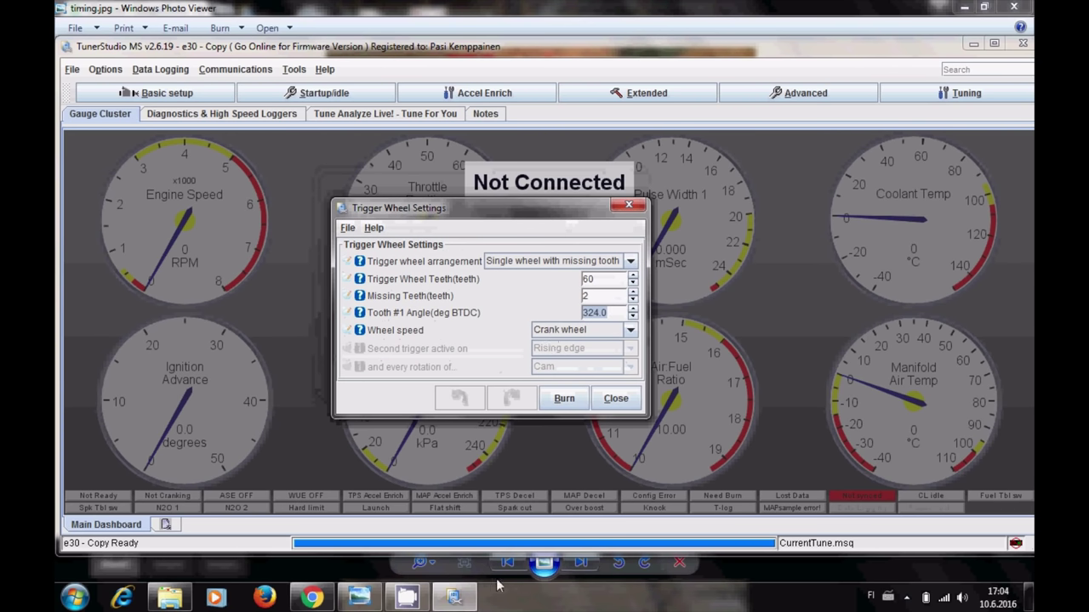
{"action": "left_click", "coordinate": [406, 598]}
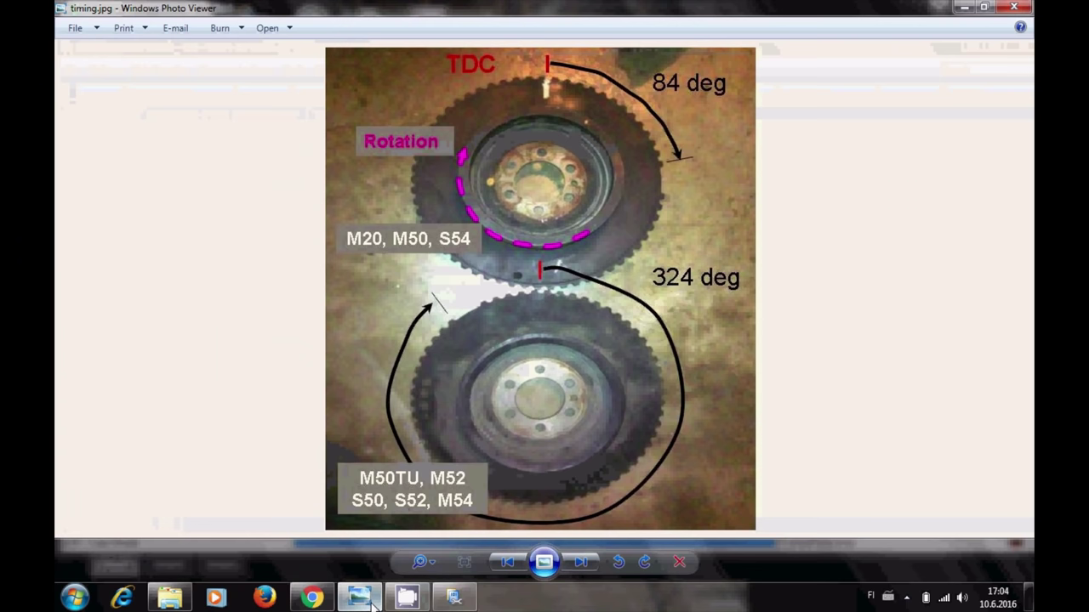
Open the Windows Calculator and subtract 324 from 360.
{"action": "left_click", "coordinate": [75, 598]}
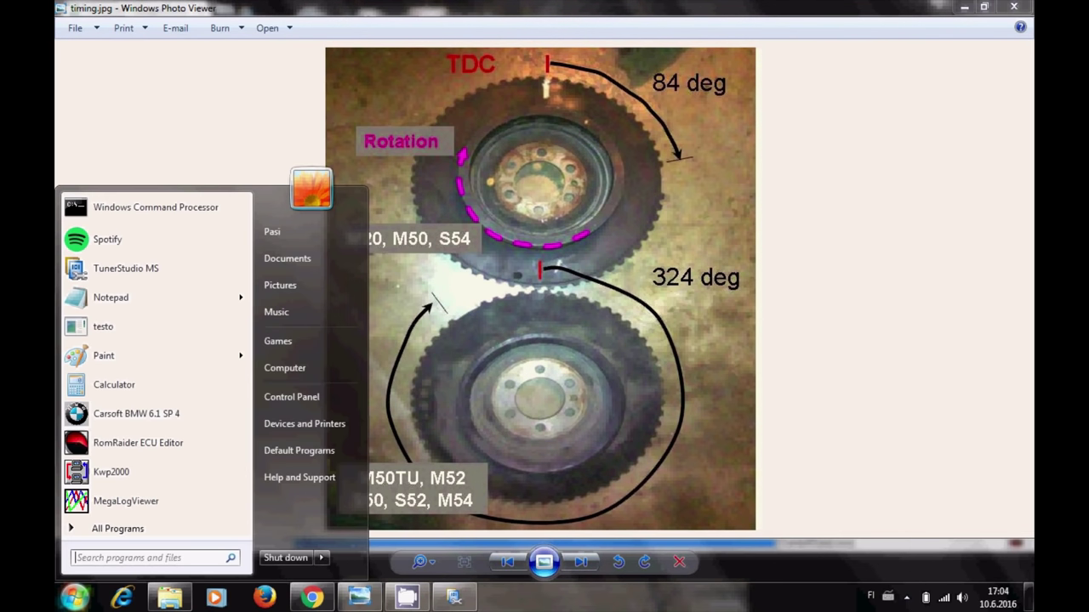
{"action": "type", "text": "calc"}
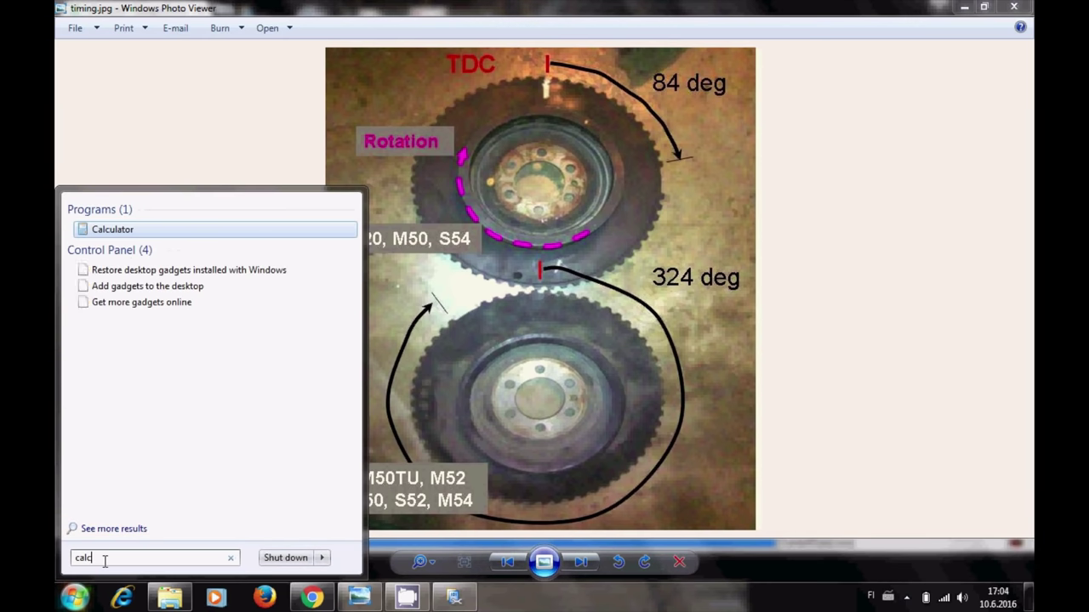
{"action": "key", "text": "Return"}
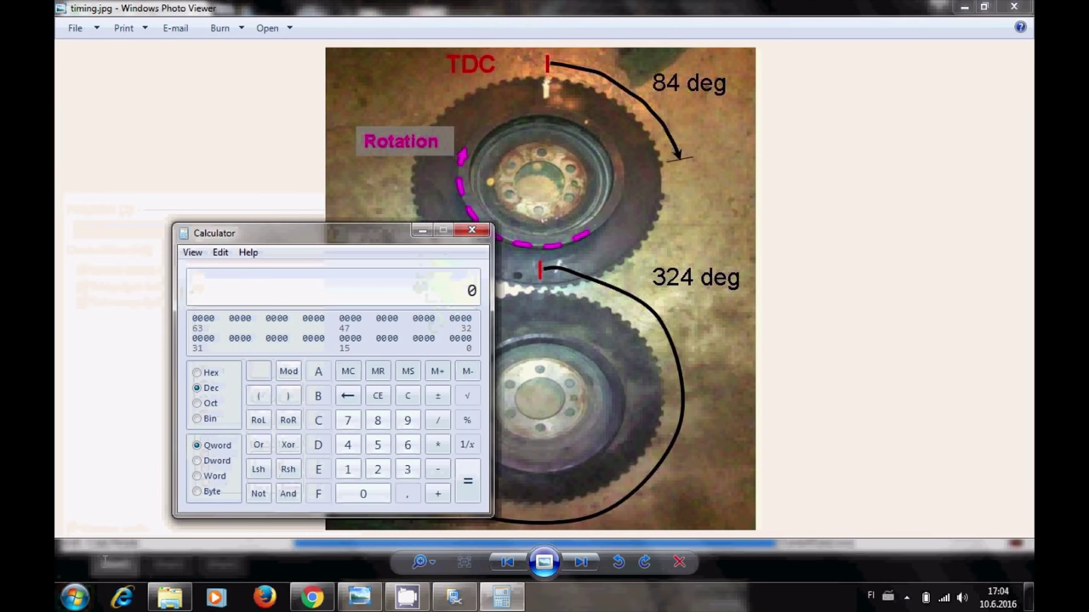
{"action": "left_click", "coordinate": [414, 479]}
{"action": "left_click", "coordinate": [407, 444]}
{"action": "left_click", "coordinate": [362, 497]}
{"action": "left_click", "coordinate": [441, 473]}
{"action": "left_click", "coordinate": [408, 470]}
{"action": "left_click", "coordinate": [378, 471]}
{"action": "left_click", "coordinate": [352, 449]}
{"action": "left_click", "coordinate": [467, 483]}
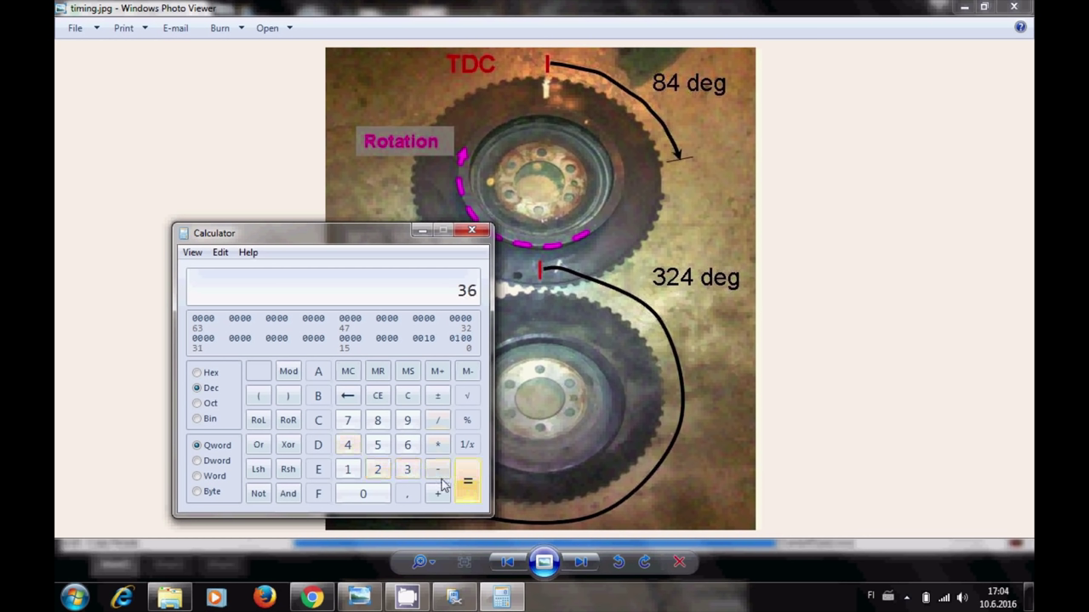
Add 84 to the calculator result and move the calculator aside to compare with both trigger wheels in timing.jpg.
{"action": "left_click", "coordinate": [438, 495]}
{"action": "left_click", "coordinate": [377, 423]}
{"action": "left_click", "coordinate": [349, 447]}
{"action": "left_click", "coordinate": [470, 487]}
{"action": "left_click_drag", "start_coordinate": [325, 240], "coordinate": [279, 186]}
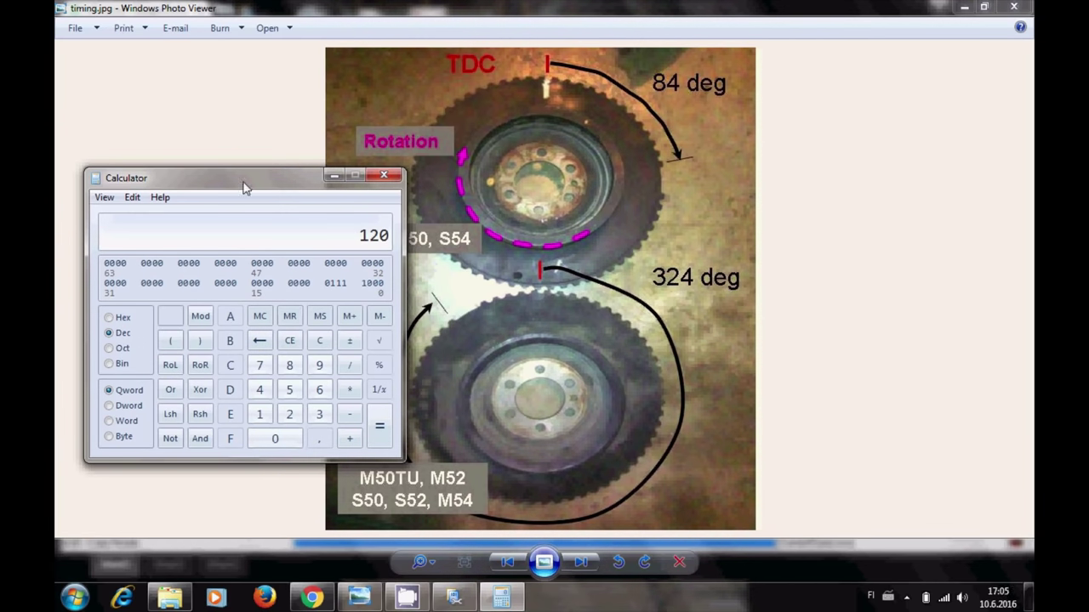
{"action": "left_click_drag", "start_coordinate": [244, 185], "coordinate": [274, 207]}
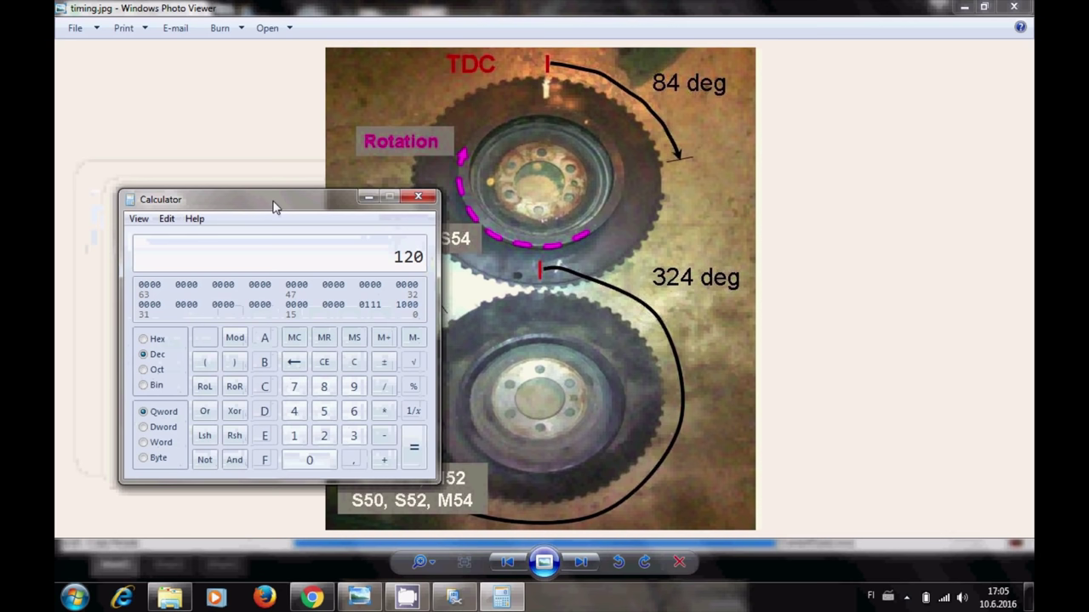
{"action": "left_click_drag", "start_coordinate": [297, 202], "coordinate": [286, 143]}
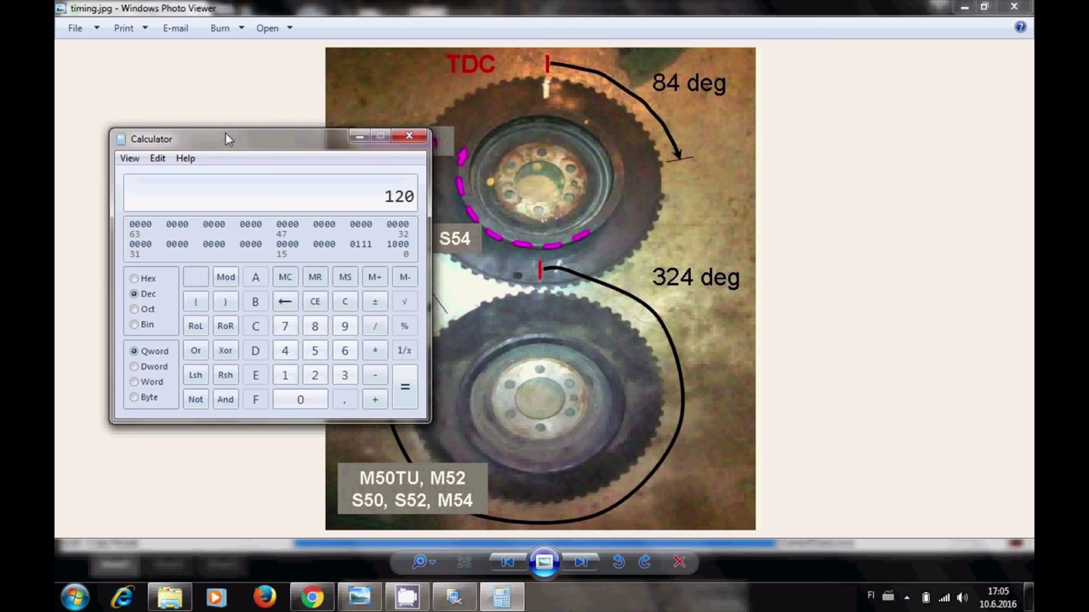
{"action": "left_click_drag", "start_coordinate": [226, 133], "coordinate": [201, 109]}
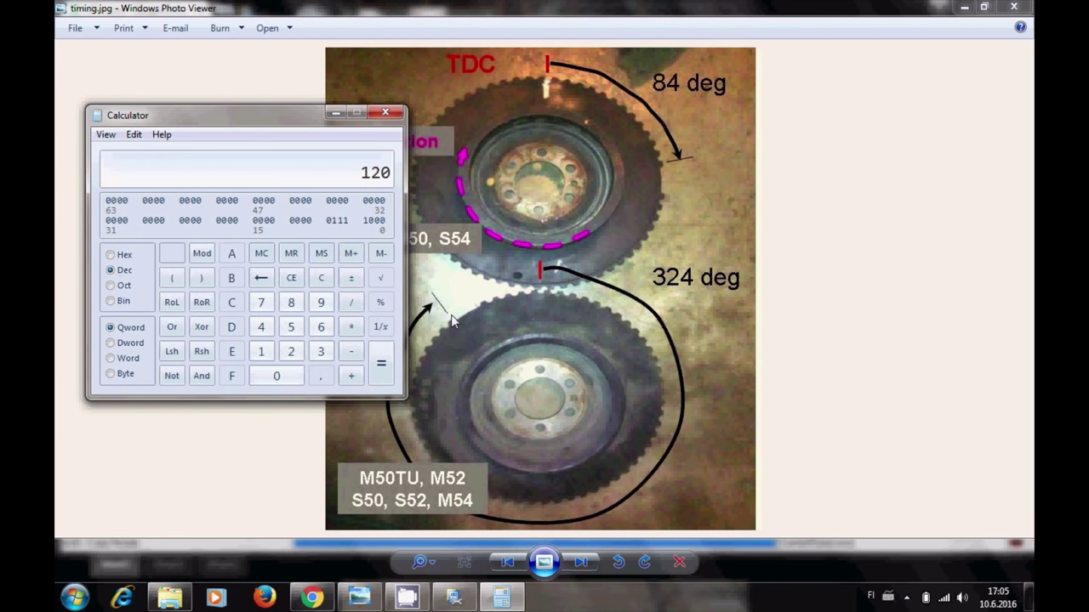
{"action": "mouse_move", "coordinate": [252, 126]}
{"action": "left_mouse_down"}
{"action": "mouse_move", "coordinate": [265, 161]}
{"action": "mouse_move", "coordinate": [246, 134]}
{"action": "left_mouse_up"}
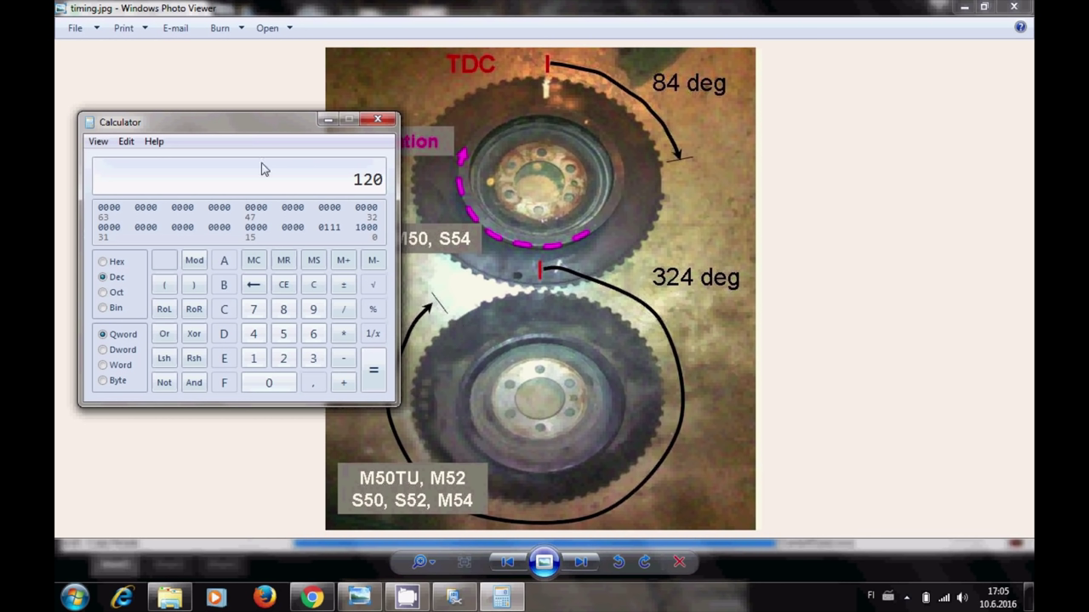
Switch to TunerStudio and set the Tooth #1 Angle in Trigger Wheel Settings to 324 deg BTDC.
{"action": "left_click", "coordinate": [455, 598]}
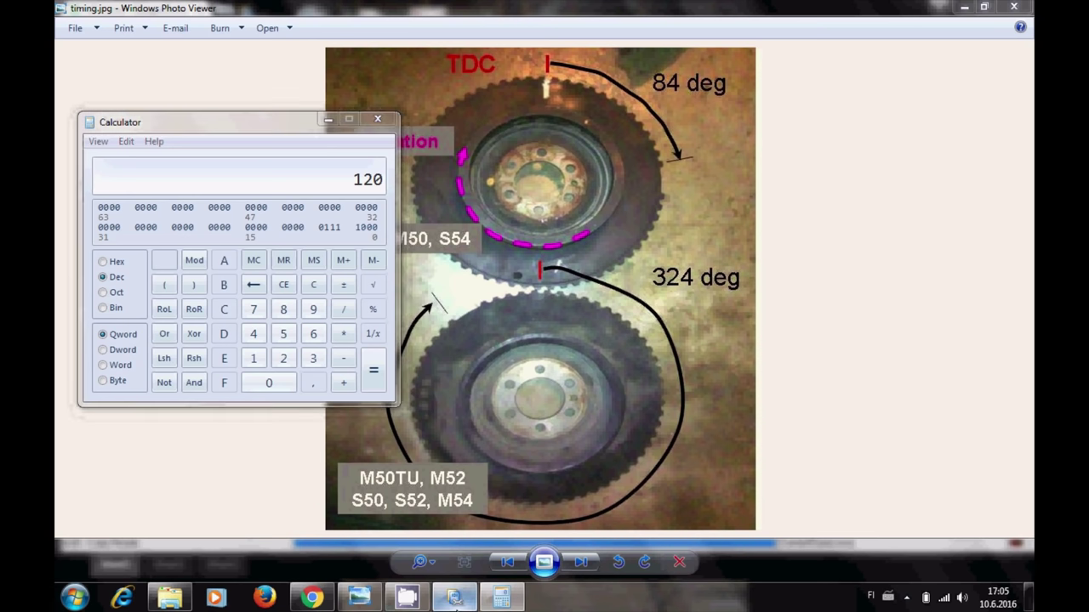
{"action": "left_click", "coordinate": [617, 312]}
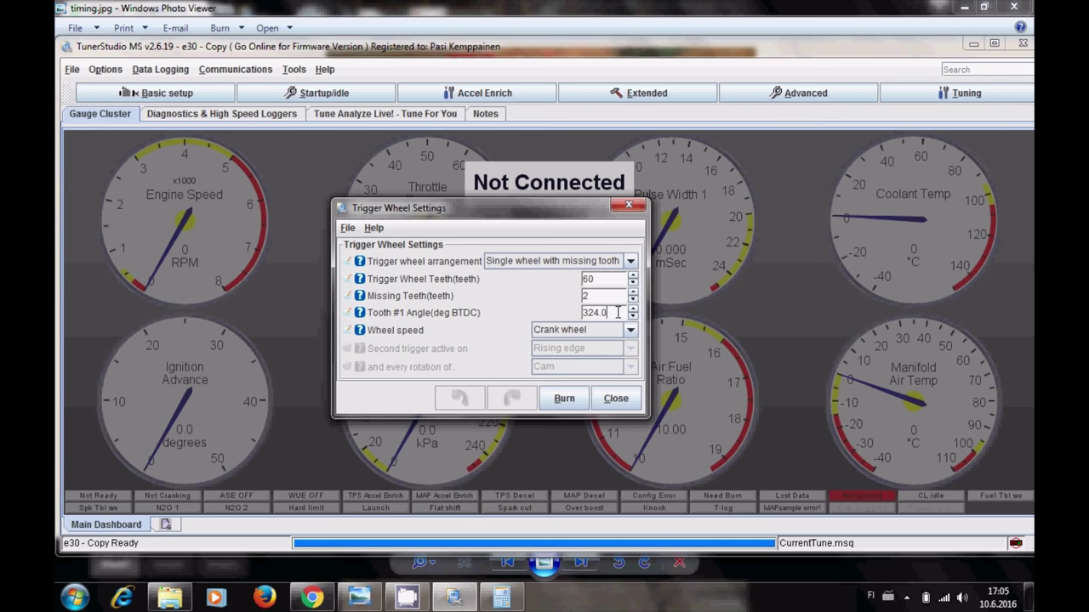
{"action": "mouse_move", "coordinate": [543, 213]}
{"action": "left_mouse_down"}
{"action": "mouse_move", "coordinate": [502, 181]}
{"action": "mouse_move", "coordinate": [532, 209]}
{"action": "left_mouse_up"}
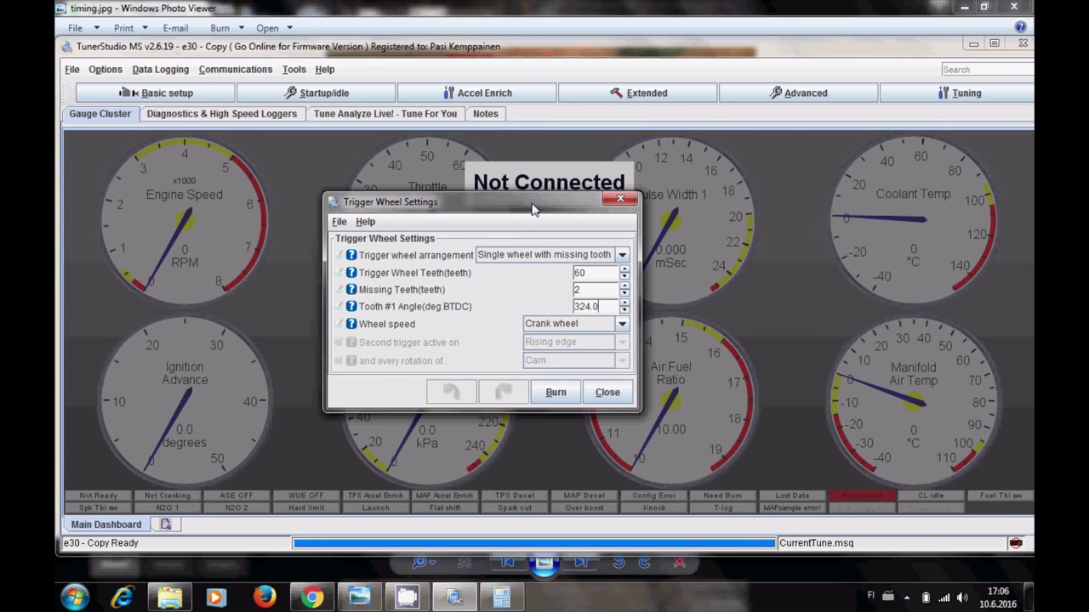
{"action": "left_click_drag", "start_coordinate": [532, 209], "coordinate": [441, 148]}
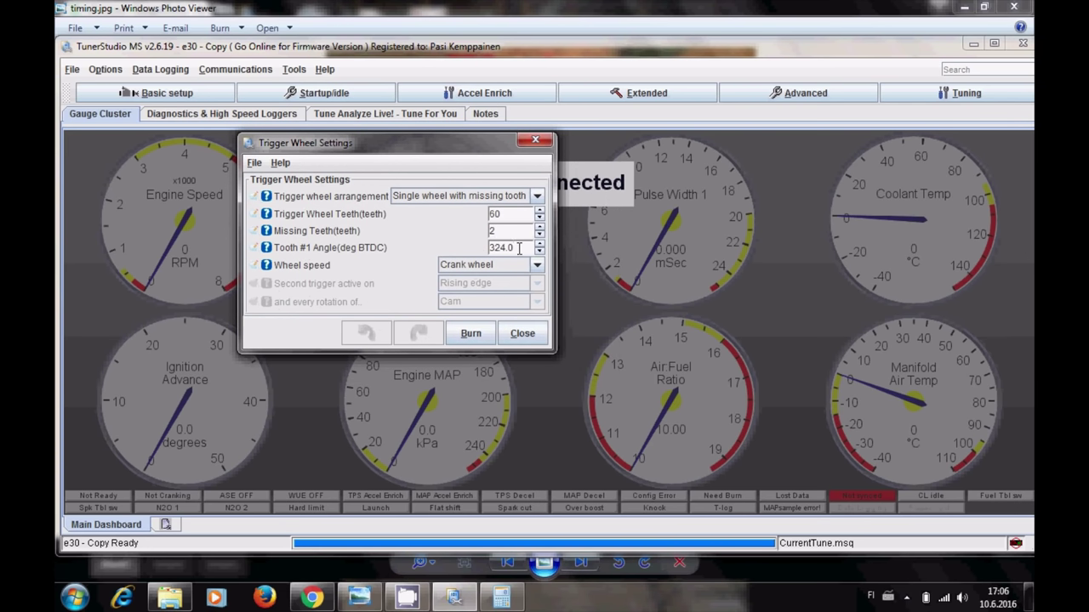
{"action": "left_click_drag", "start_coordinate": [519, 247], "coordinate": [469, 246]}
{"action": "key", "text": "BackSpace"}
{"action": "type", "text": "64"}
{"action": "key", "text": "BackSpace"}
{"action": "key", "text": "BackSpace"}
{"action": "type", "text": "324"}
Check the tooth angle against timing.jpg in Windows Photo Viewer, return to TunerStudio and close Trigger Wheel Settings.
{"action": "left_click", "coordinate": [359, 600]}
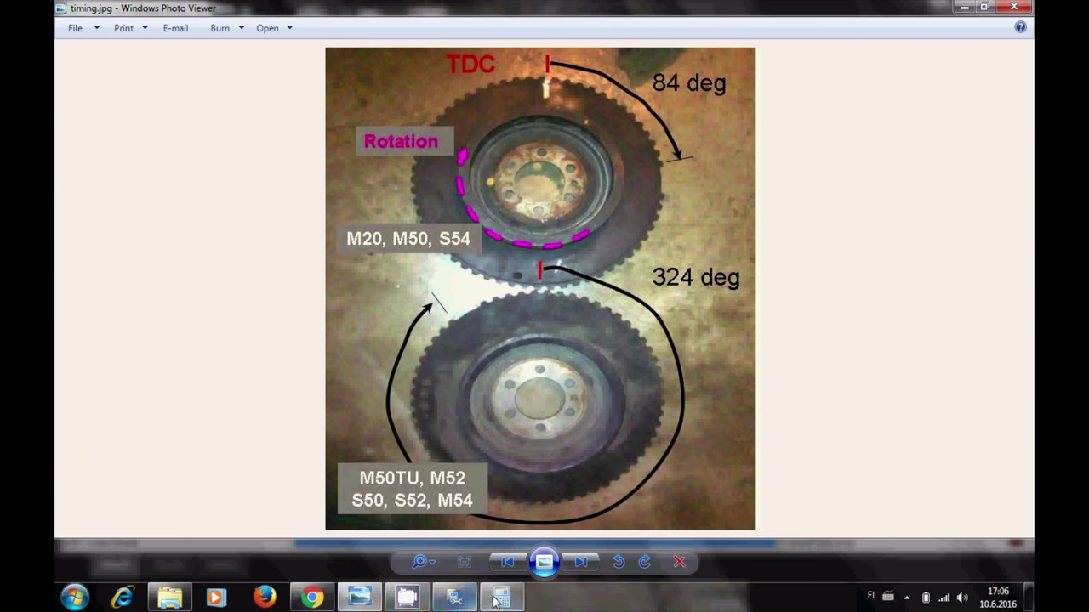
{"action": "left_click", "coordinate": [454, 599]}
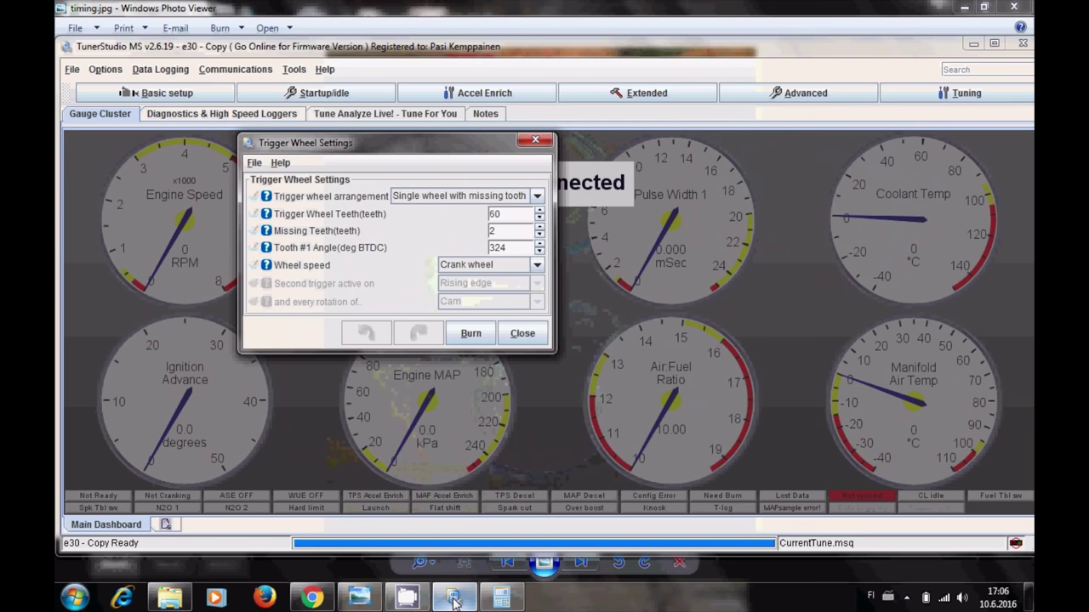
{"action": "left_click", "coordinate": [522, 334]}
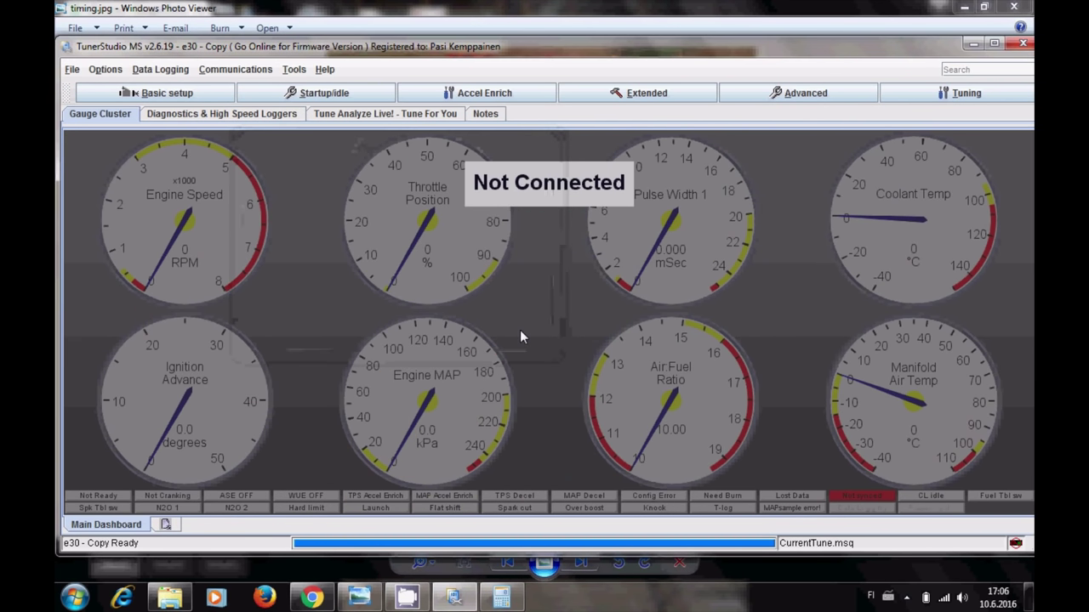
Open Fuel VE Table 1 and review its fuel load and rpm cells.
{"action": "left_click", "coordinate": [170, 94]}
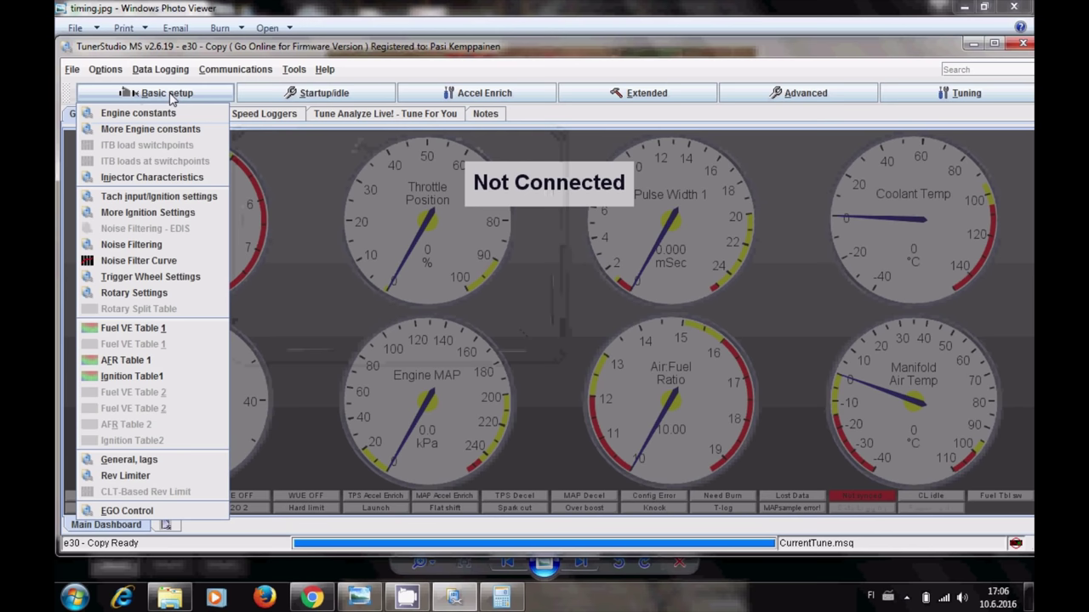
{"action": "left_click", "coordinate": [133, 328]}
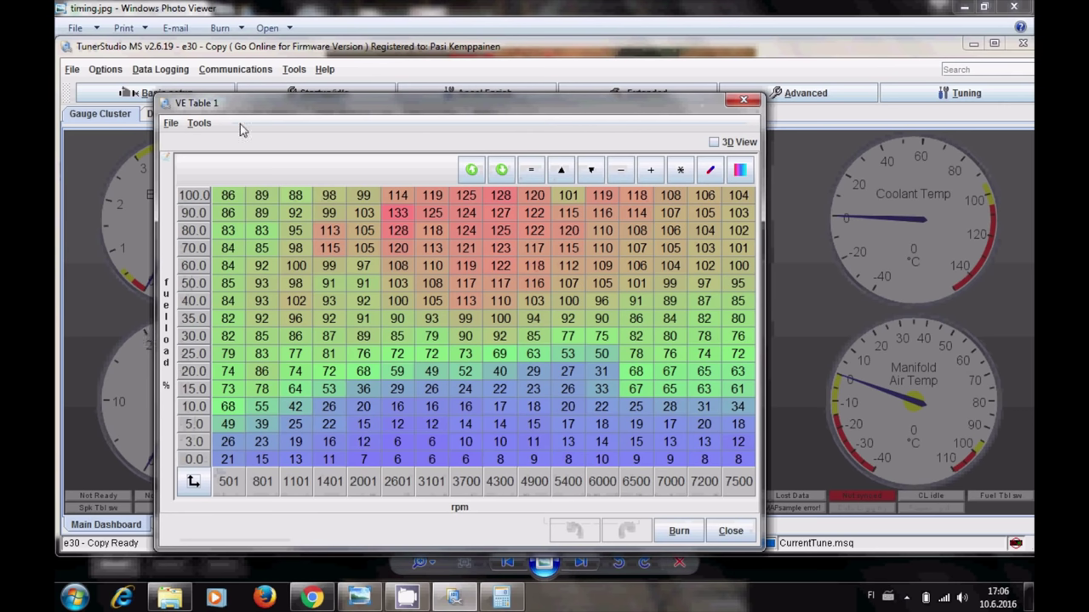
{"action": "left_click_drag", "start_coordinate": [263, 104], "coordinate": [254, 69]}
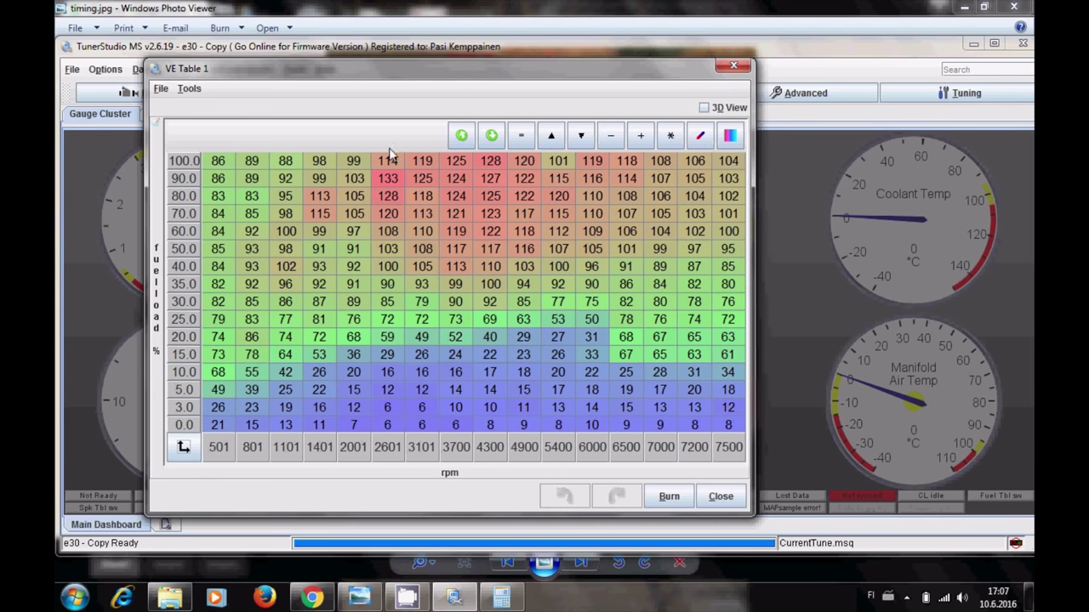
{"action": "left_click_drag", "start_coordinate": [347, 72], "coordinate": [353, 66]}
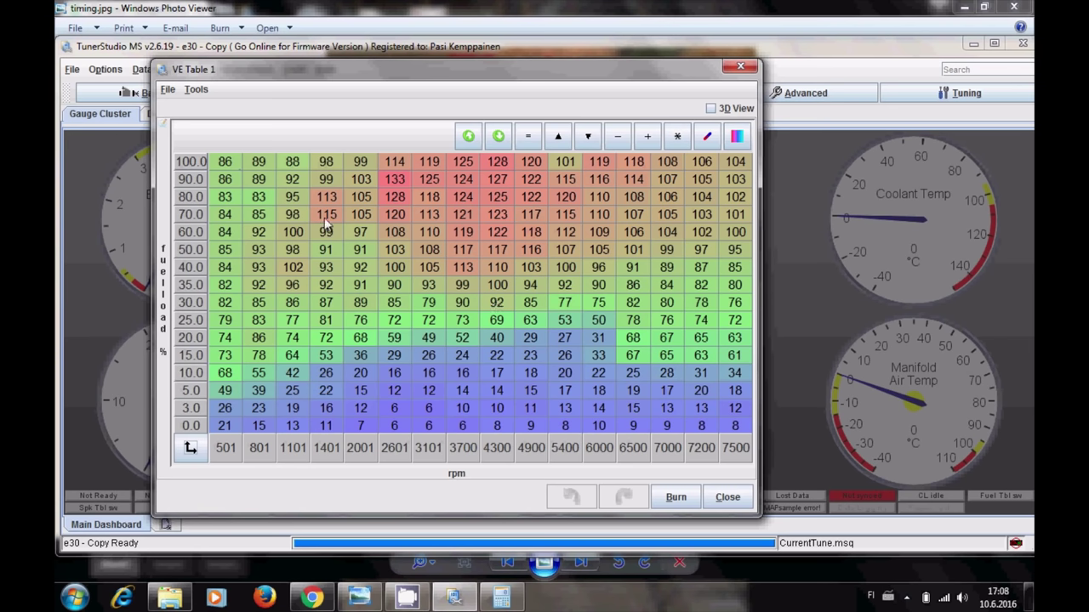
Open the Table Generator for VE Table 1, review the engine characteristics including idle MAP, and cancel it.
{"action": "left_click", "coordinate": [196, 89]}
{"action": "left_click", "coordinate": [205, 109]}
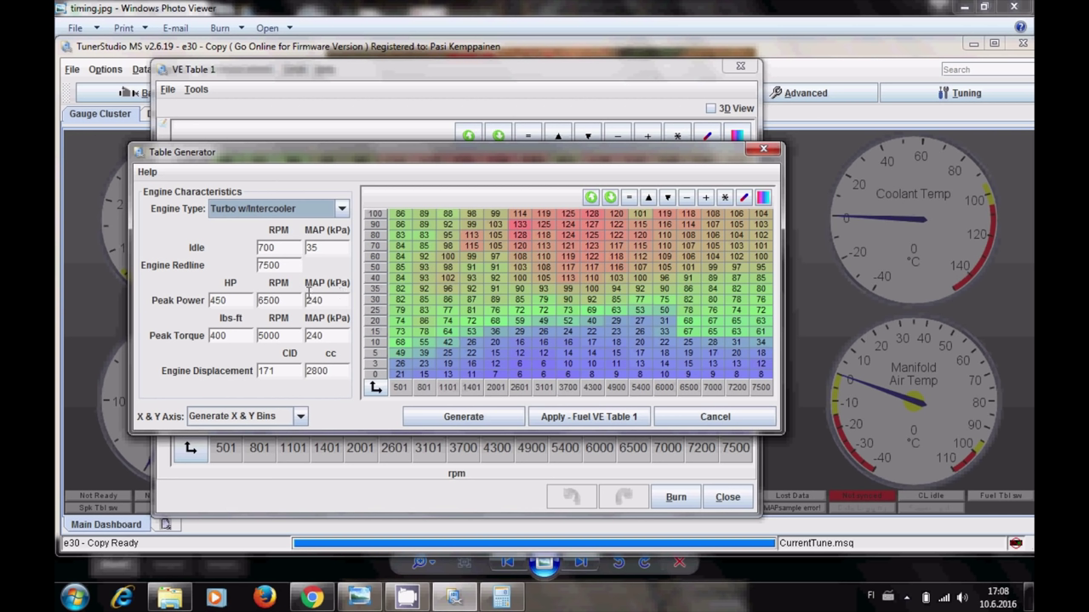
{"action": "left_click", "coordinate": [324, 248]}
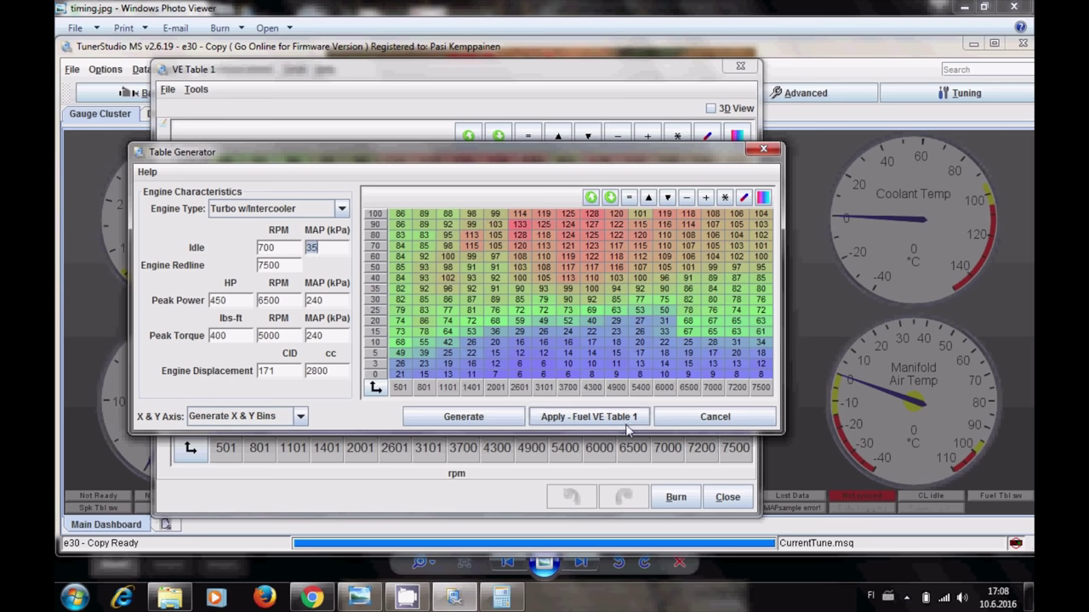
{"action": "left_click", "coordinate": [716, 419]}
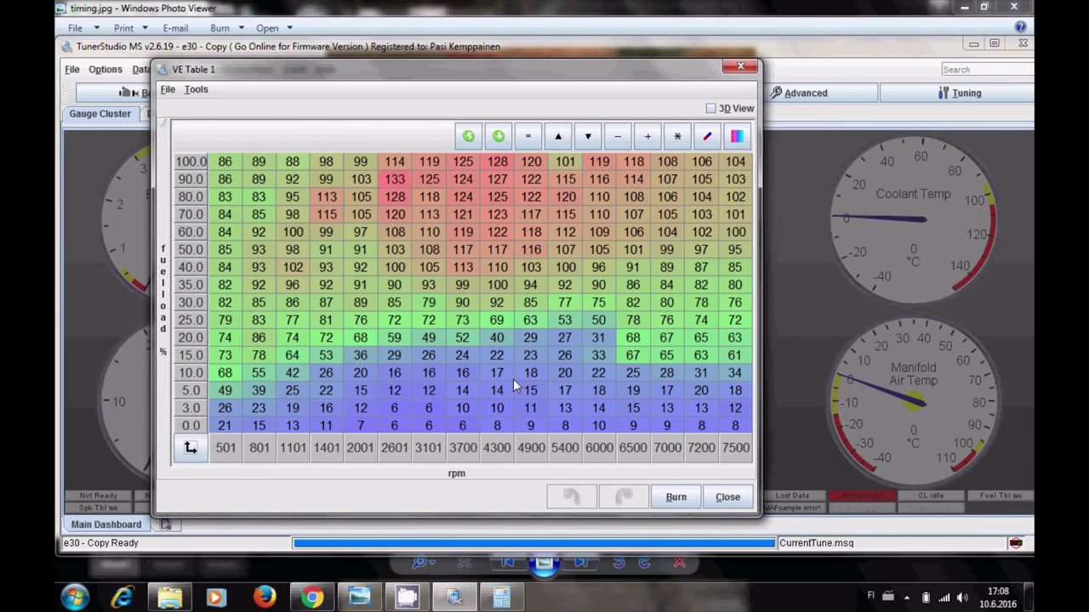
Load veTable.msqpart from the e30 - Copy folder into VE Table 1.
{"action": "left_click", "coordinate": [167, 89]}
{"action": "left_click", "coordinate": [173, 124]}
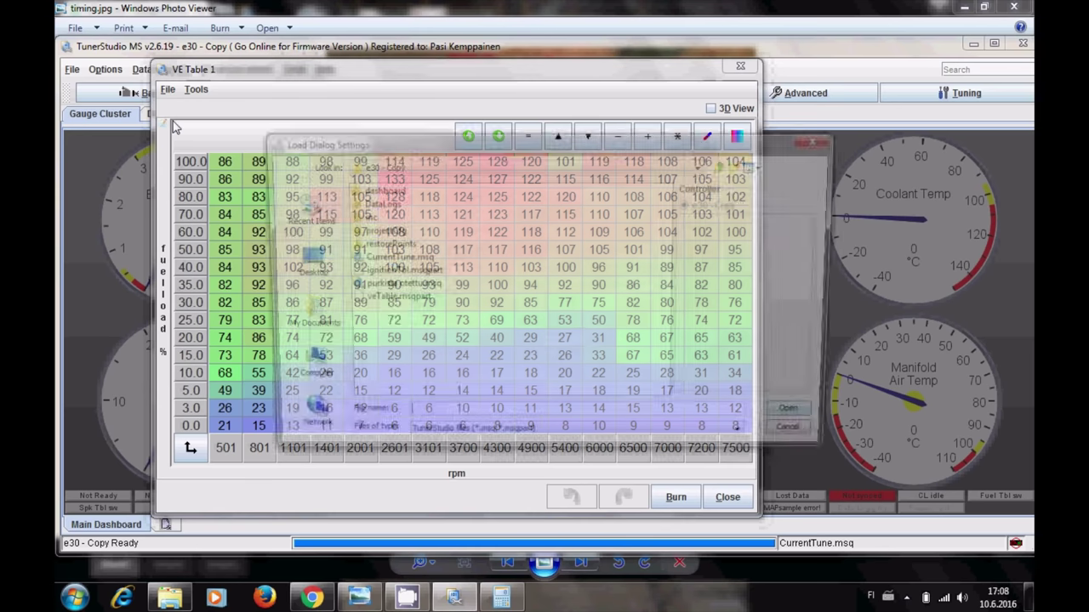
{"action": "left_click", "coordinate": [389, 300]}
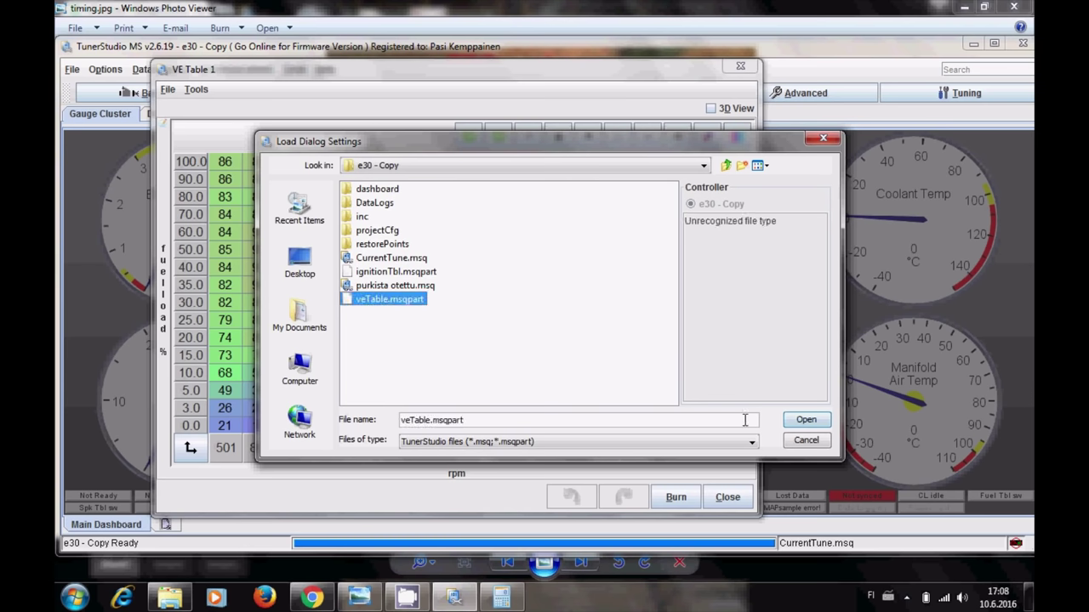
{"action": "left_click", "coordinate": [802, 420]}
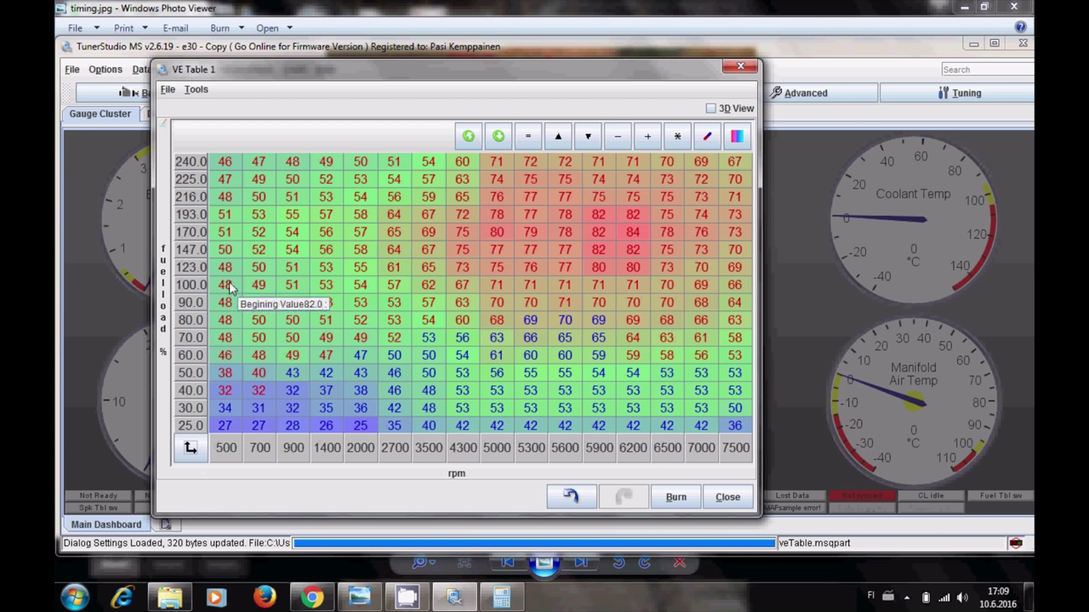
Examine the VE cells at and below 100 fuel load and the boost cells above, and close VE Table 1.
{"action": "left_click_drag", "start_coordinate": [222, 285], "coordinate": [368, 270]}
{"action": "left_click_drag", "start_coordinate": [491, 286], "coordinate": [226, 160]}
{"action": "left_click_drag", "start_coordinate": [225, 286], "coordinate": [734, 432]}
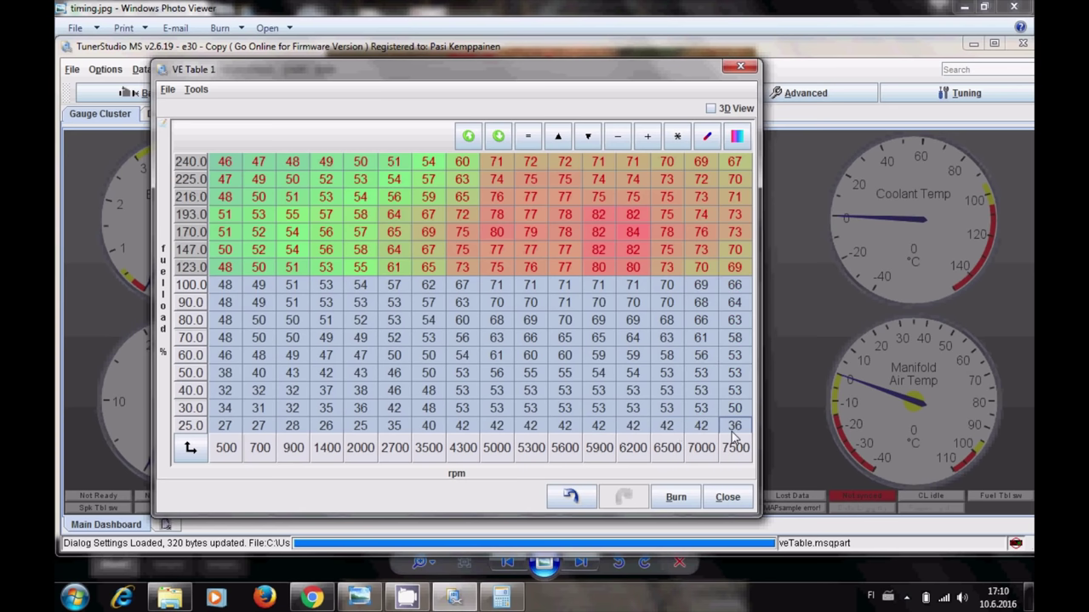
{"action": "left_click", "coordinate": [452, 267]}
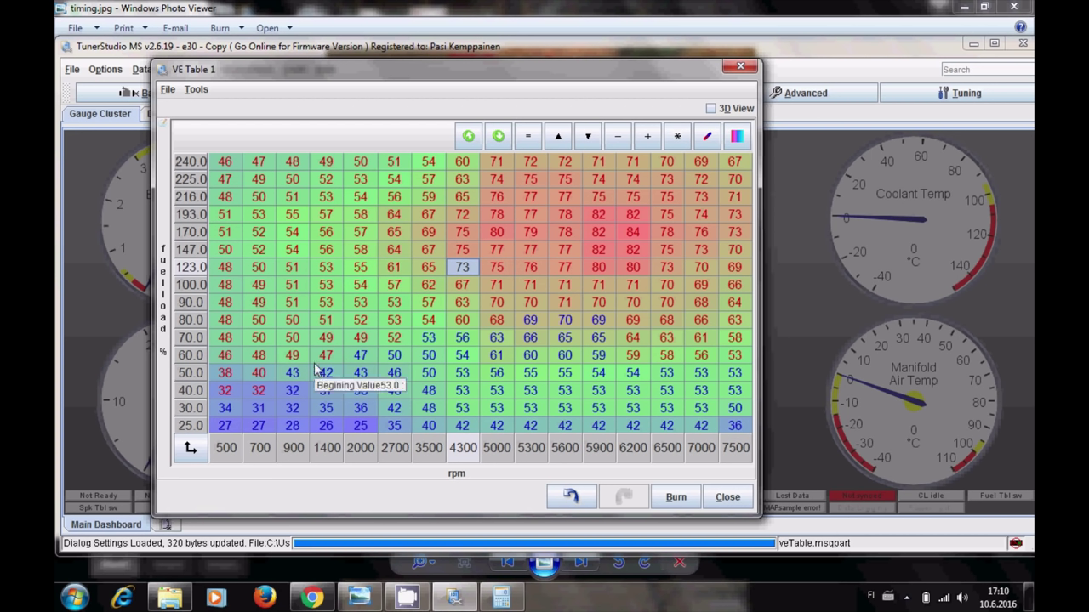
{"action": "left_click", "coordinate": [726, 501]}
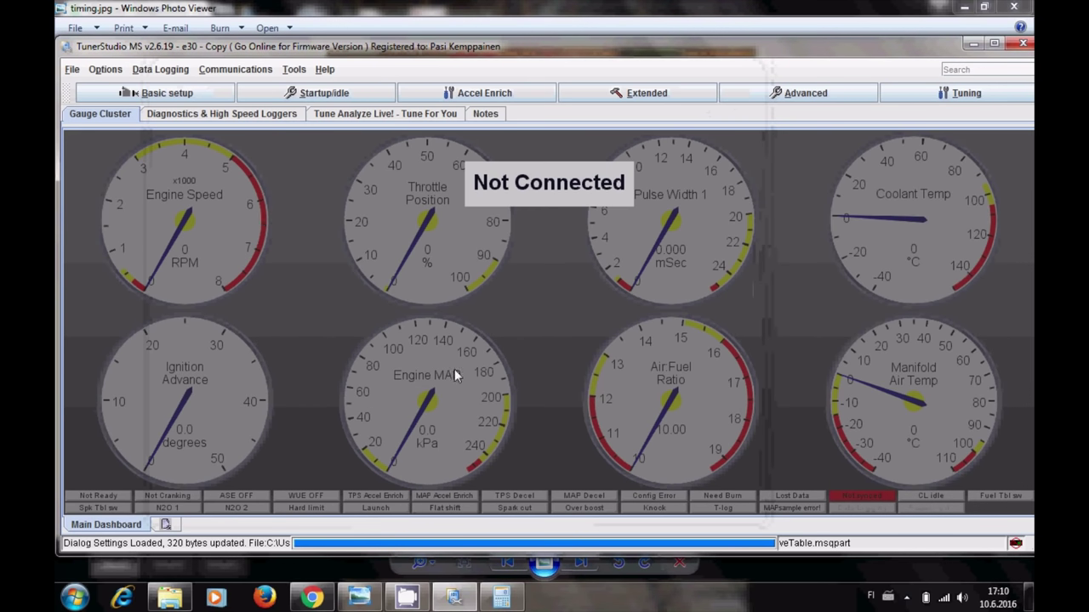
Open Ignition Table1 and examine the spark advance values between 2600 and 6000 rpm.
{"action": "left_click", "coordinate": [170, 95]}
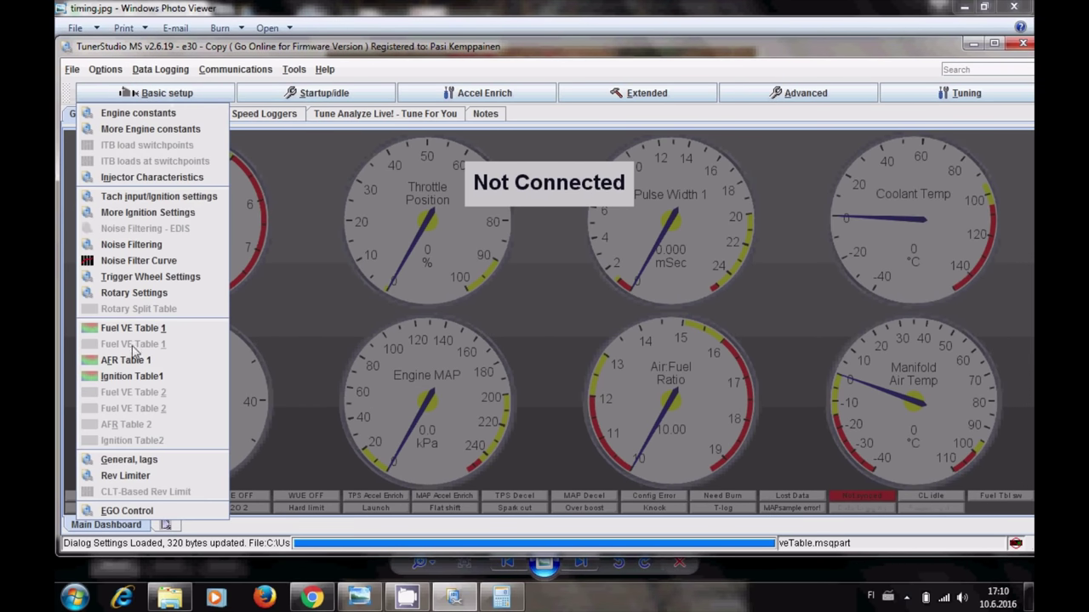
{"action": "left_click", "coordinate": [134, 378]}
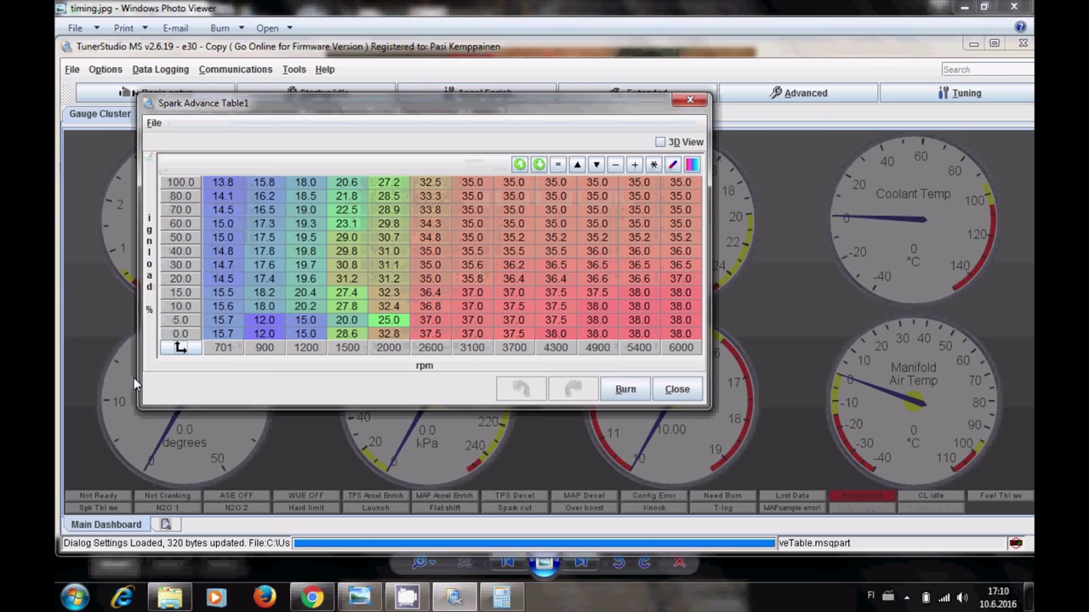
{"action": "left_click_drag", "start_coordinate": [377, 109], "coordinate": [370, 85]}
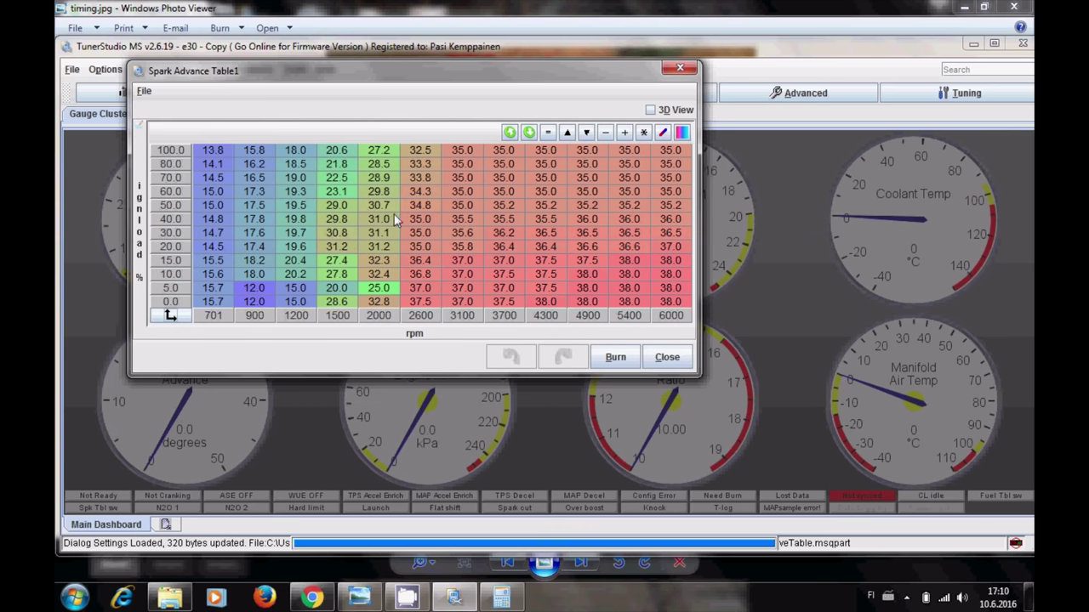
{"action": "left_click_drag", "start_coordinate": [419, 151], "coordinate": [666, 303]}
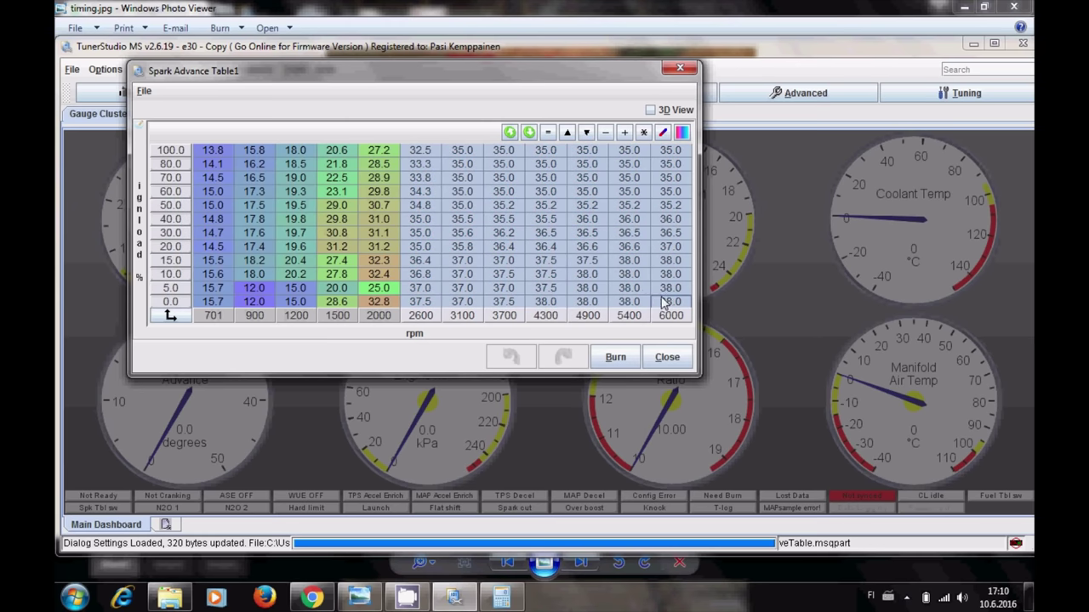
{"action": "left_click", "coordinate": [529, 235]}
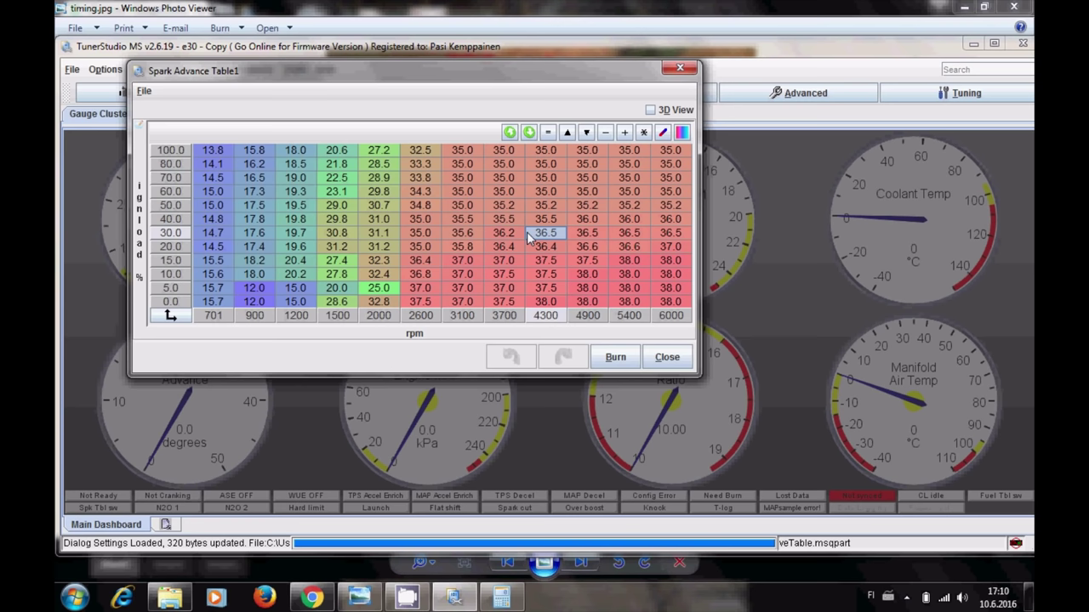
{"action": "mouse_move", "coordinate": [381, 85]}
{"action": "left_mouse_down"}
{"action": "mouse_move", "coordinate": [384, 147]}
{"action": "mouse_move", "coordinate": [379, 104]}
{"action": "left_mouse_up"}
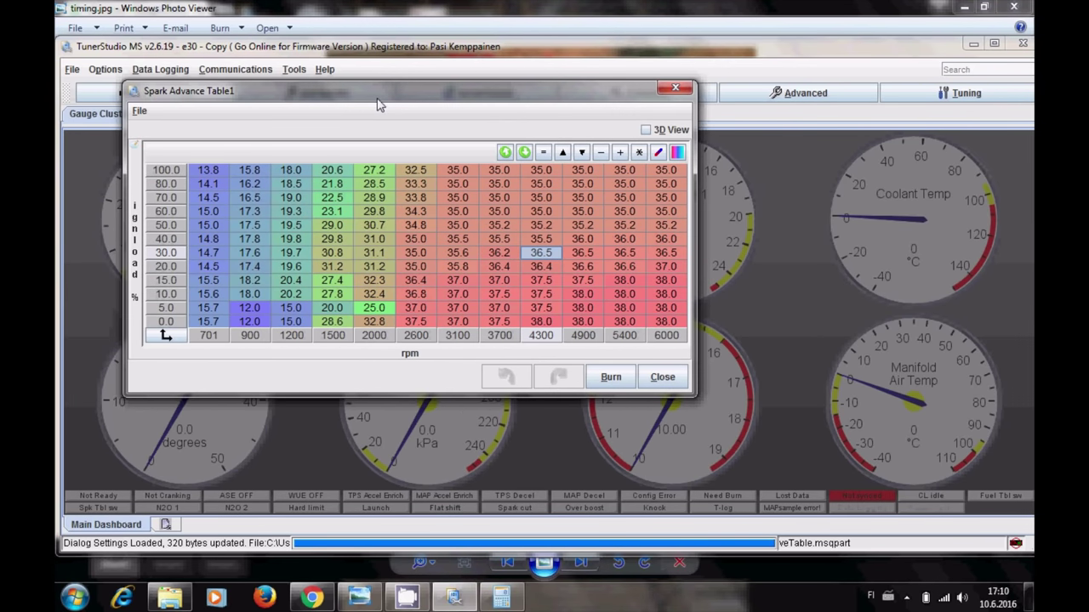
Examine the spark advance values from 701 to 2000 rpm, from 2600 to 6000 rpm, and at 70 to 100 ignition load.
{"action": "left_click_drag", "start_coordinate": [375, 171], "coordinate": [204, 324]}
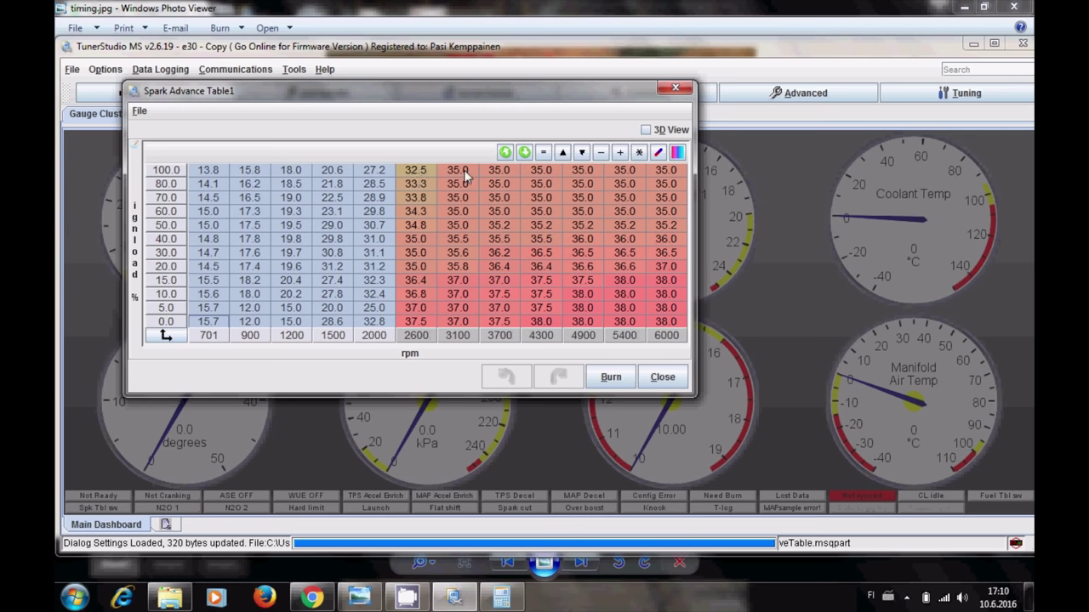
{"action": "left_click", "coordinate": [543, 172]}
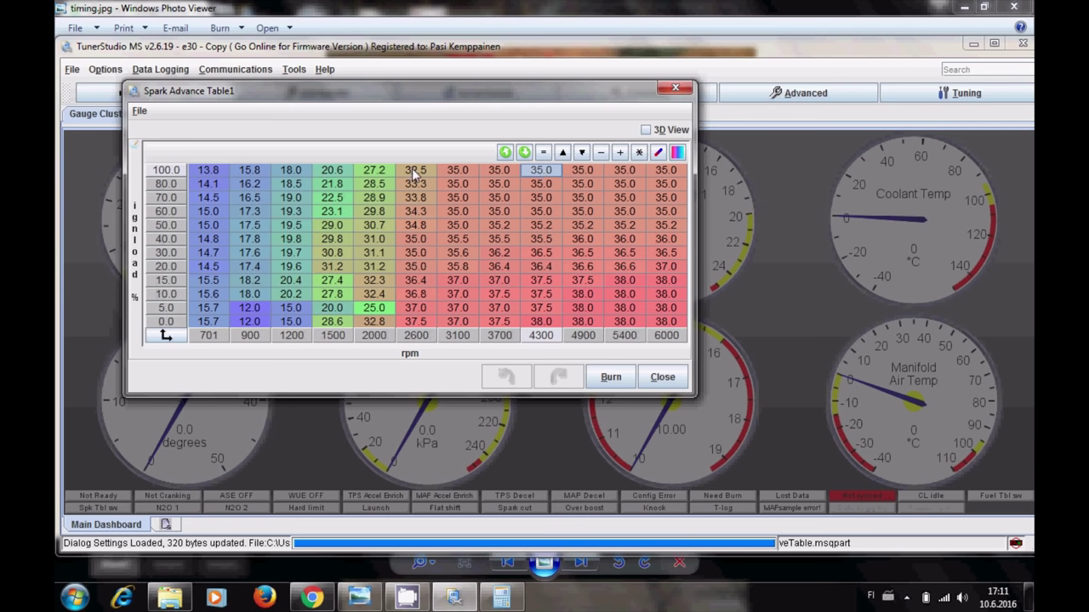
{"action": "left_click_drag", "start_coordinate": [414, 171], "coordinate": [669, 323]}
{"action": "left_click", "coordinate": [541, 171]}
{"action": "left_click_drag", "start_coordinate": [541, 171], "coordinate": [547, 201]}
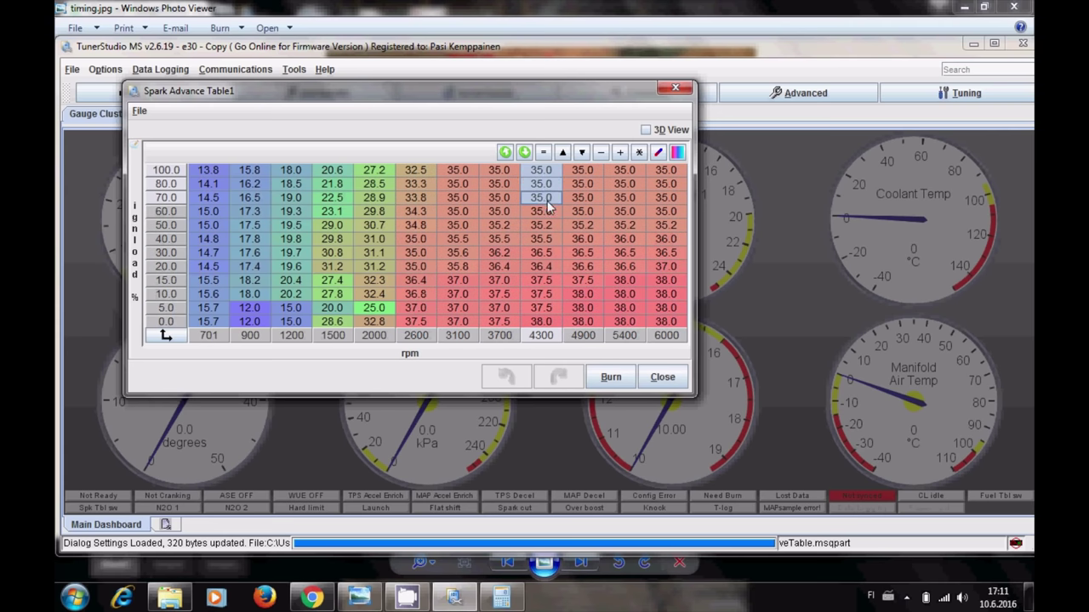
{"action": "left_click", "coordinate": [502, 259]}
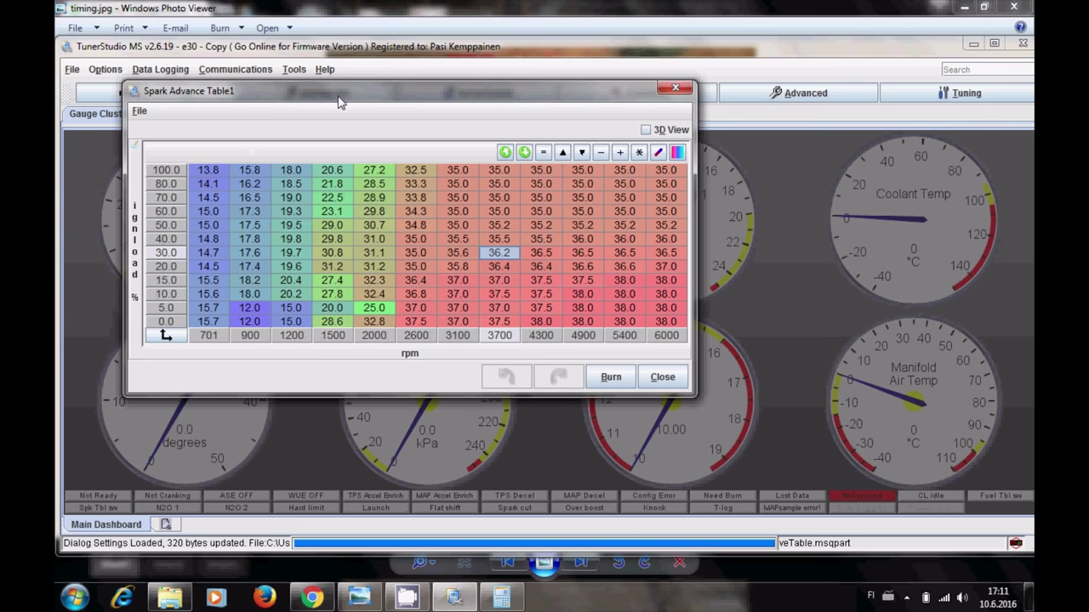
Load ignitionTbl.msqpart from the e30 - Copy folder into Spark Advance Table1.
{"action": "left_click_drag", "start_coordinate": [340, 96], "coordinate": [383, 110]}
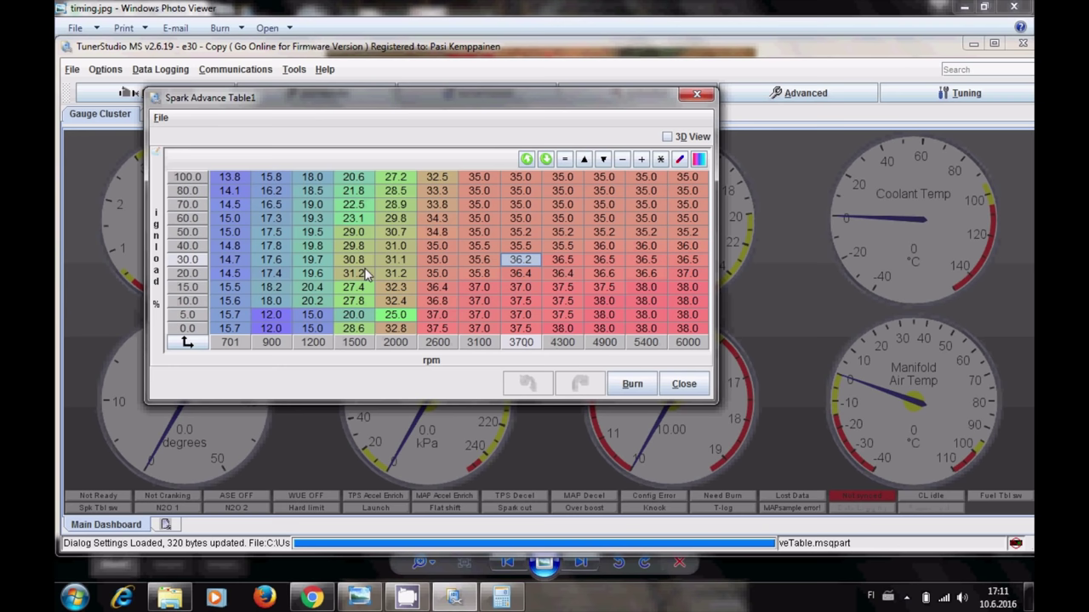
{"action": "left_click", "coordinate": [162, 118]}
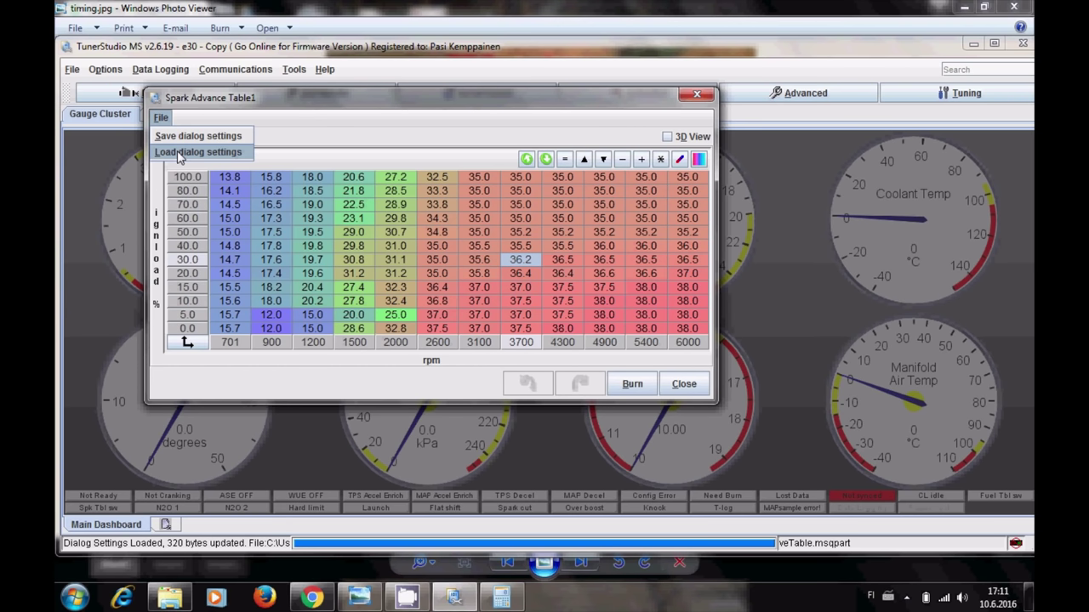
{"action": "left_click", "coordinate": [177, 152]}
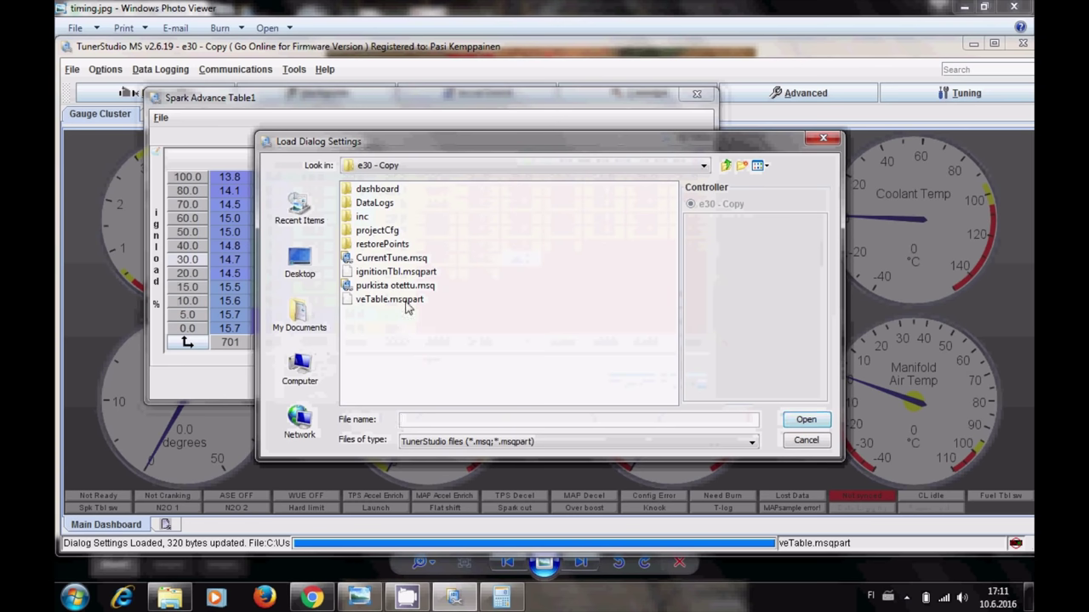
{"action": "left_click", "coordinate": [401, 273]}
{"action": "left_click", "coordinate": [810, 420]}
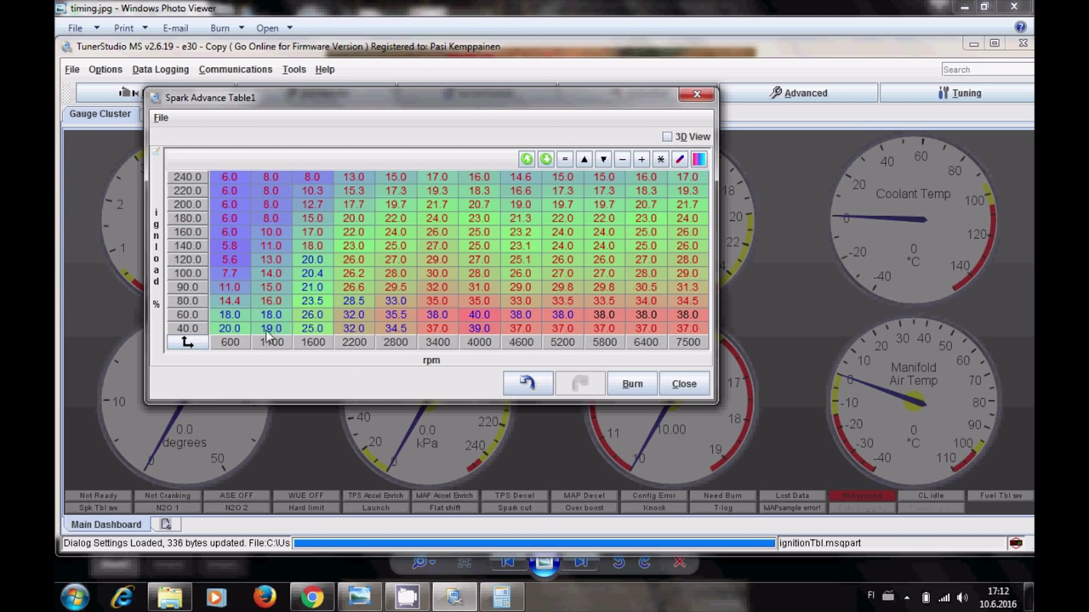
Examine the spark advance cells at and below 100 ignition load and the boost cells above, and close Spark Advance Table1.
{"action": "mouse_move", "coordinate": [263, 333]}
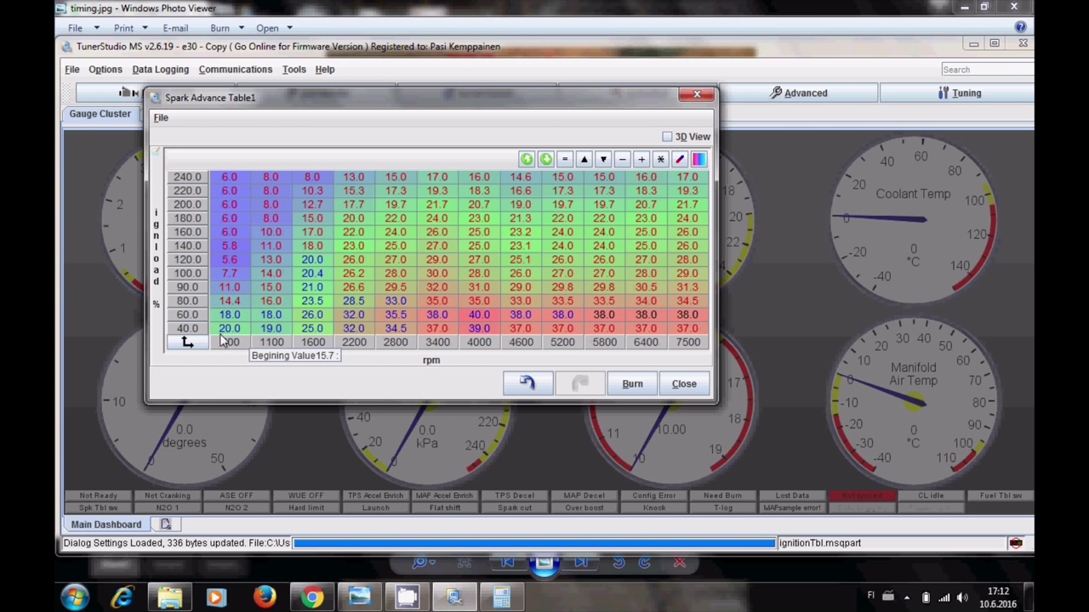
{"action": "left_click_drag", "start_coordinate": [221, 340], "coordinate": [677, 178]}
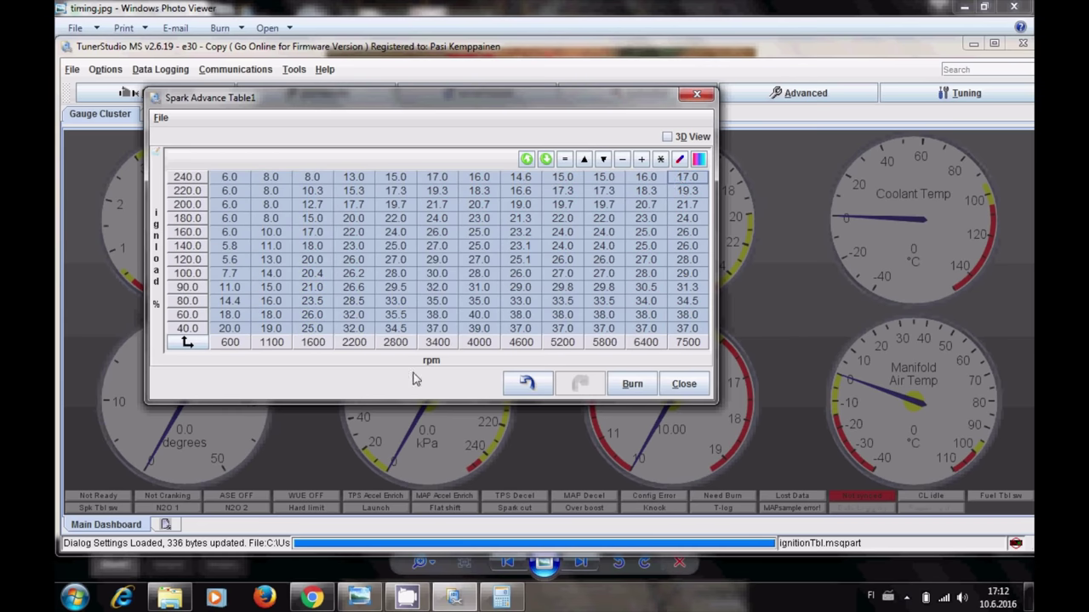
{"action": "left_click", "coordinate": [308, 336]}
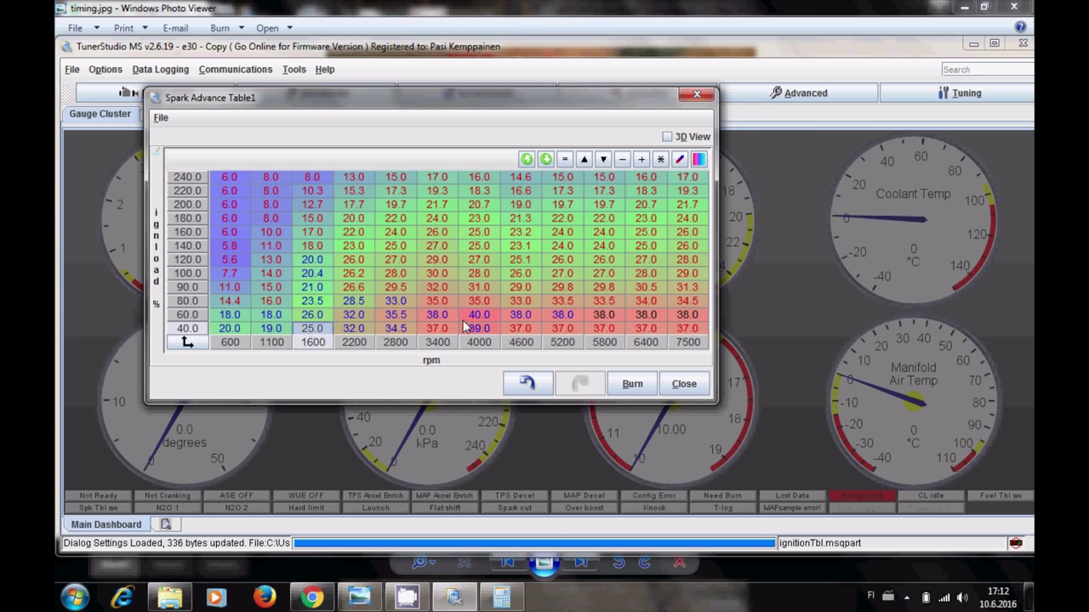
{"action": "mouse_move", "coordinate": [466, 326]}
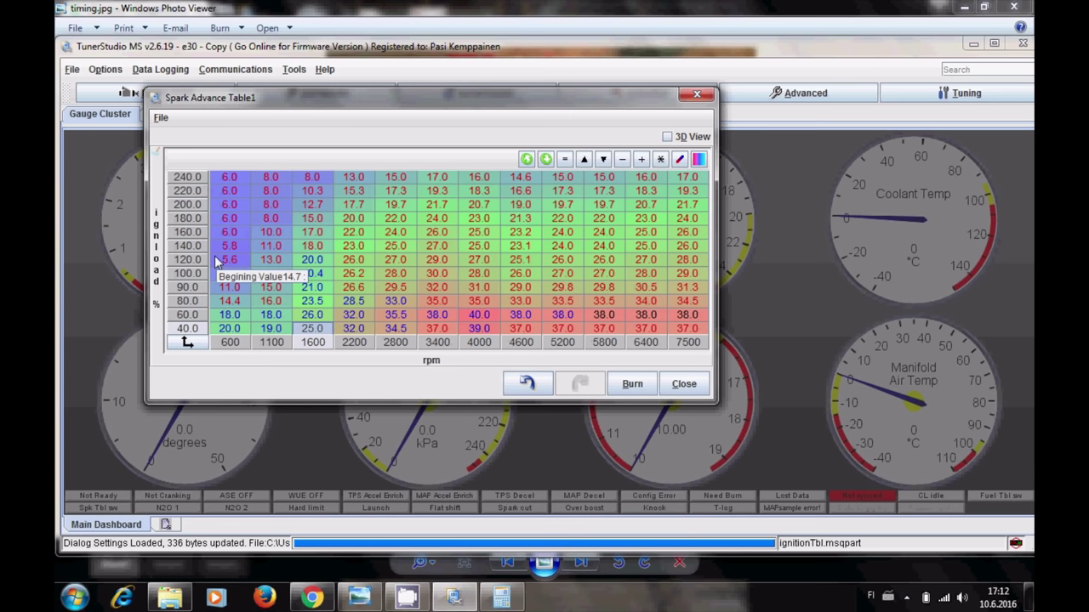
{"action": "left_click_drag", "start_coordinate": [274, 302], "coordinate": [693, 332]}
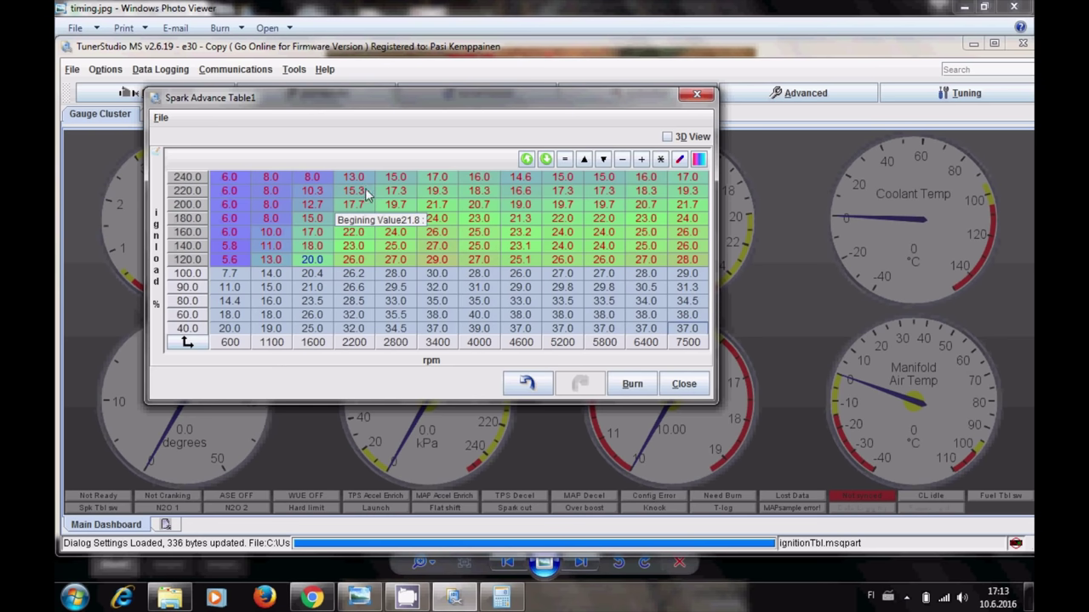
{"action": "left_click_drag", "start_coordinate": [231, 260], "coordinate": [699, 187]}
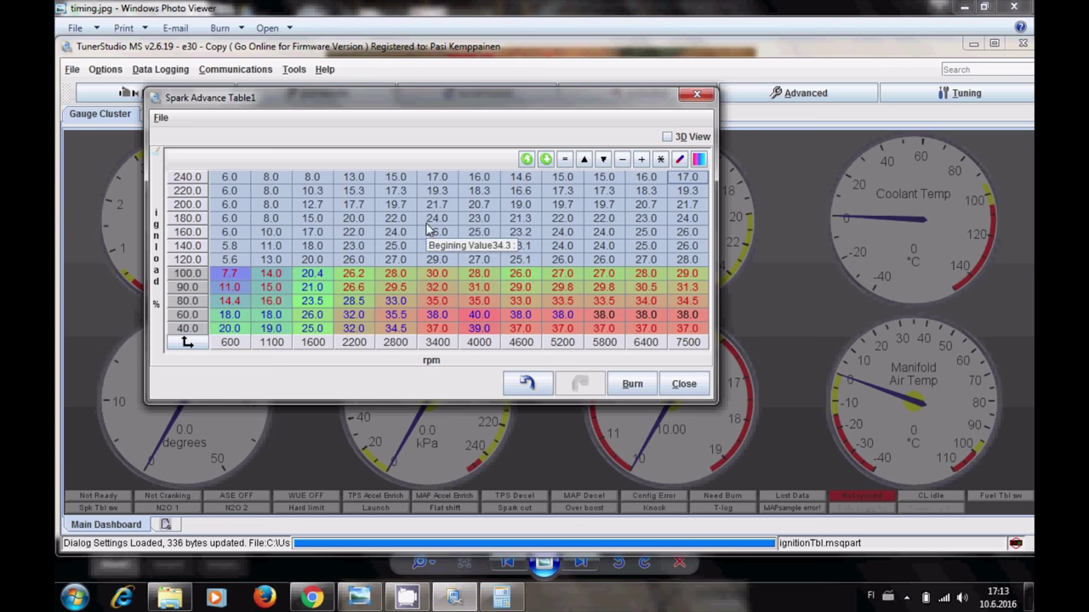
{"action": "left_click_drag", "start_coordinate": [231, 277], "coordinate": [257, 333]}
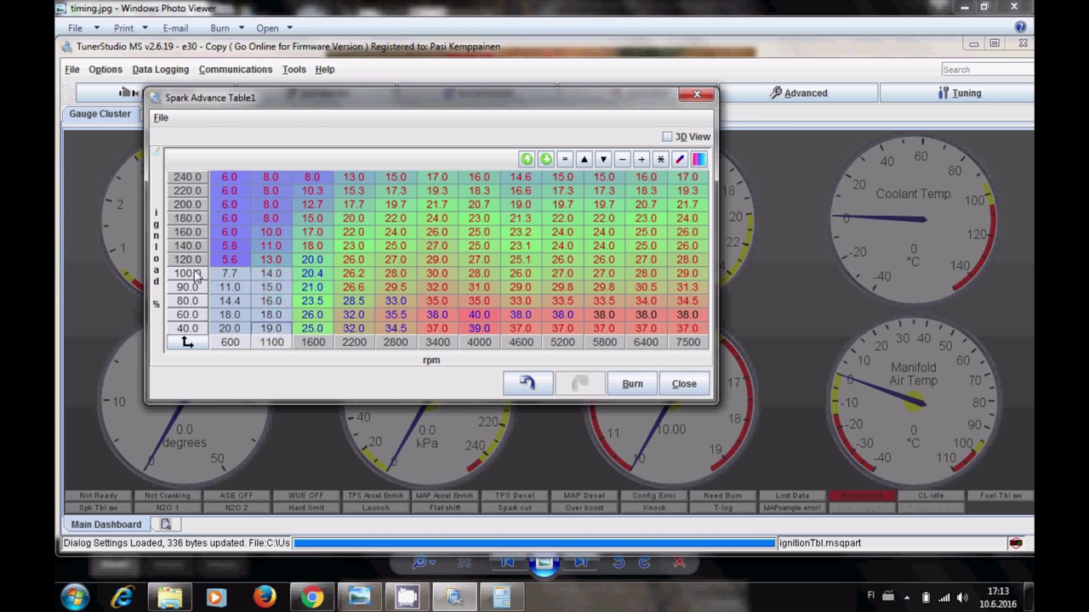
{"action": "mouse_move", "coordinate": [251, 259]}
{"action": "left_click_drag", "start_coordinate": [228, 177], "coordinate": [685, 209]}
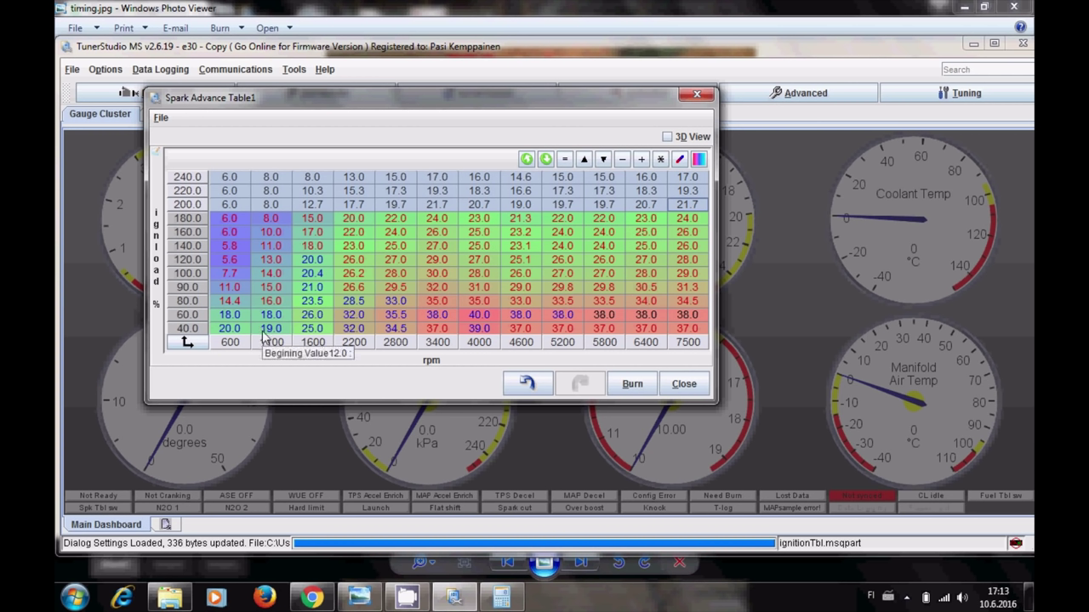
{"action": "left_click", "coordinate": [684, 384]}
Open AFR Table 1 and examine the target values at low load from 500 to 2000 rpm and at 75 to 100 load.
{"action": "left_click", "coordinate": [122, 94]}
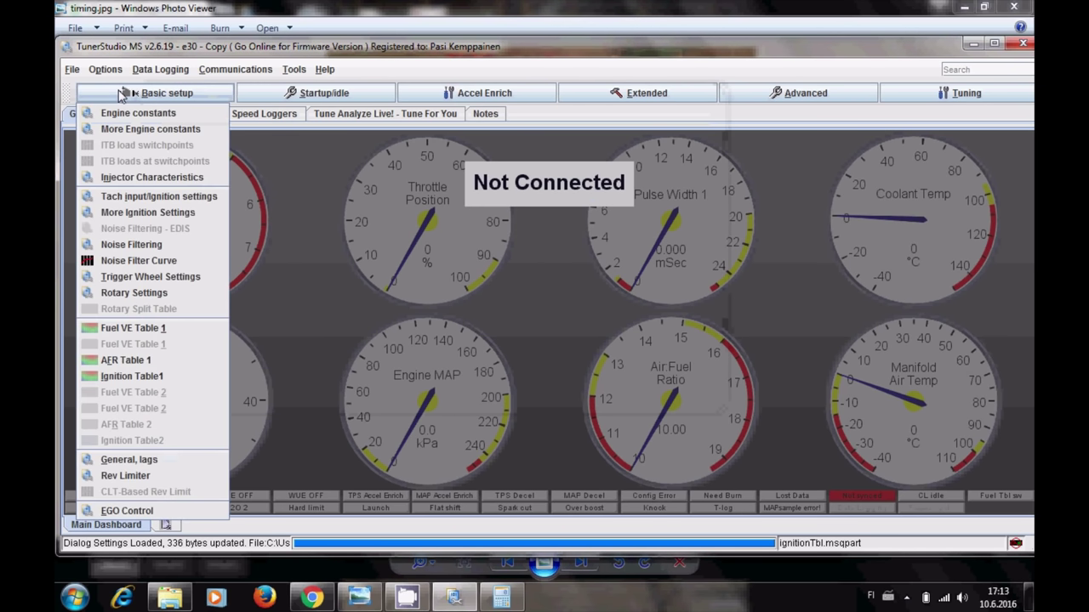
{"action": "left_click", "coordinate": [141, 361]}
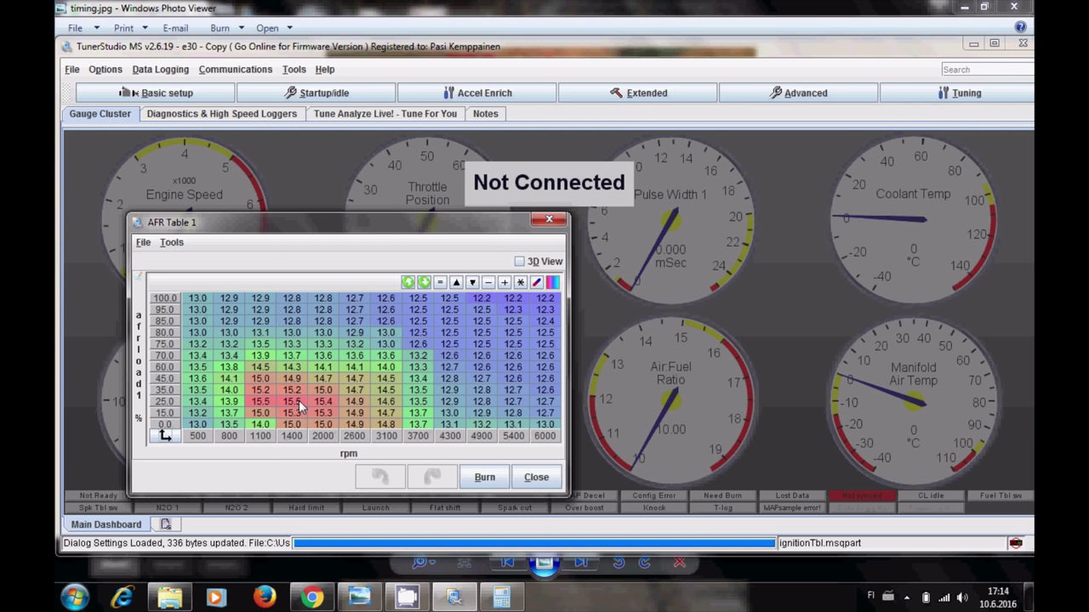
{"action": "left_click", "coordinate": [298, 406]}
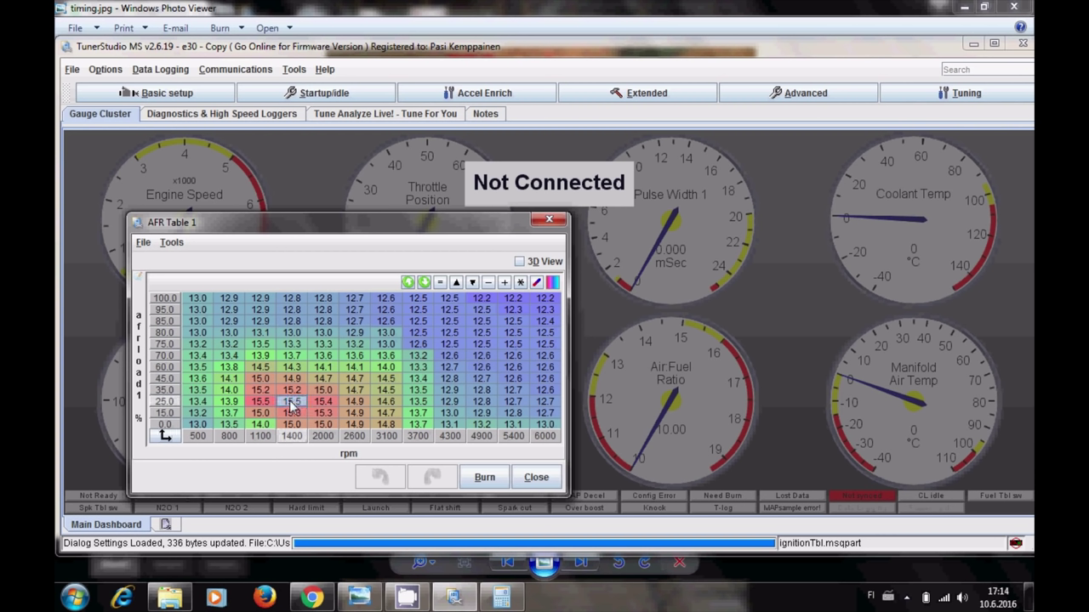
{"action": "left_click", "coordinate": [274, 406]}
{"action": "left_click", "coordinate": [288, 401]}
{"action": "left_click", "coordinate": [324, 405]}
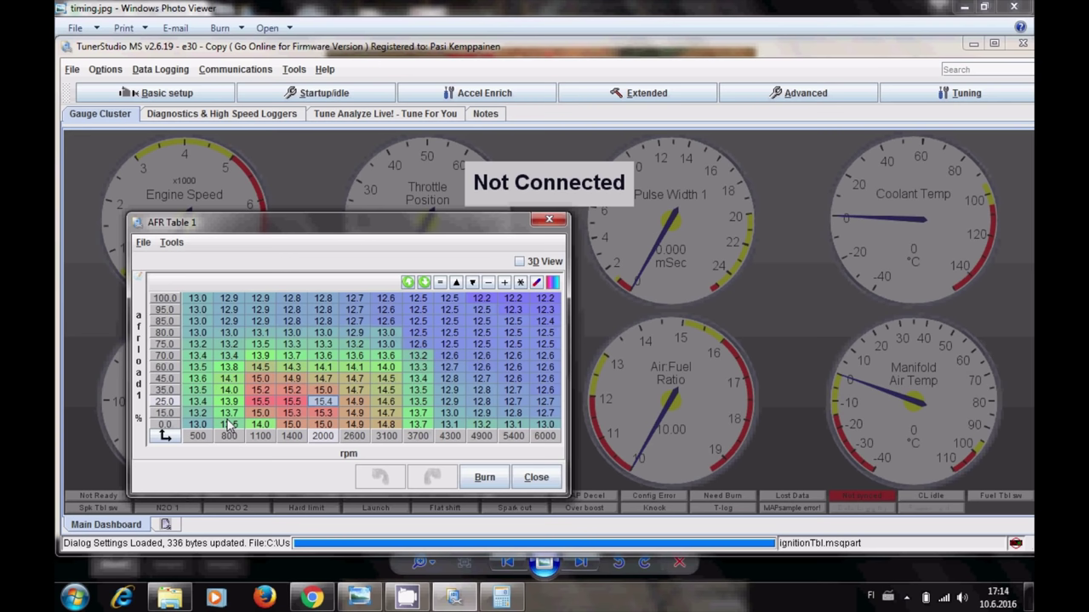
{"action": "left_click", "coordinate": [201, 414]}
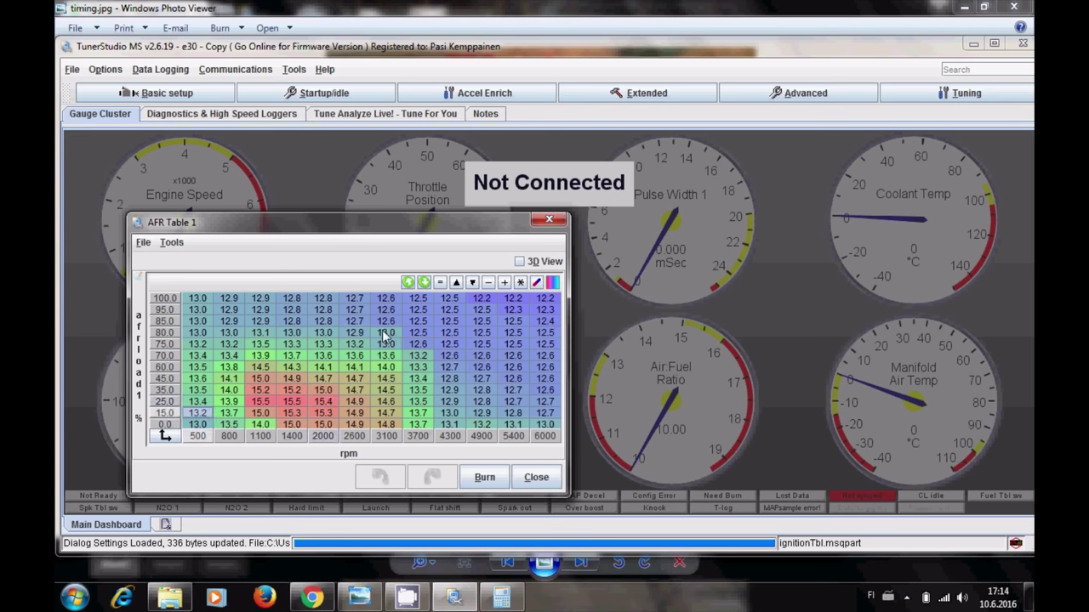
{"action": "left_click_drag", "start_coordinate": [196, 300], "coordinate": [465, 346]}
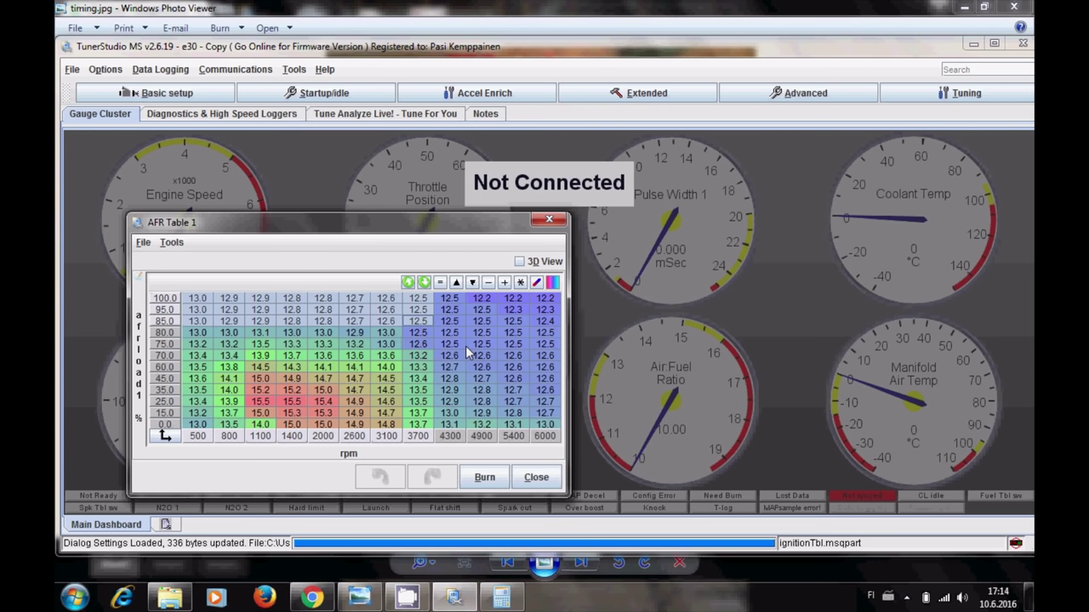
{"action": "left_click", "coordinate": [466, 345]}
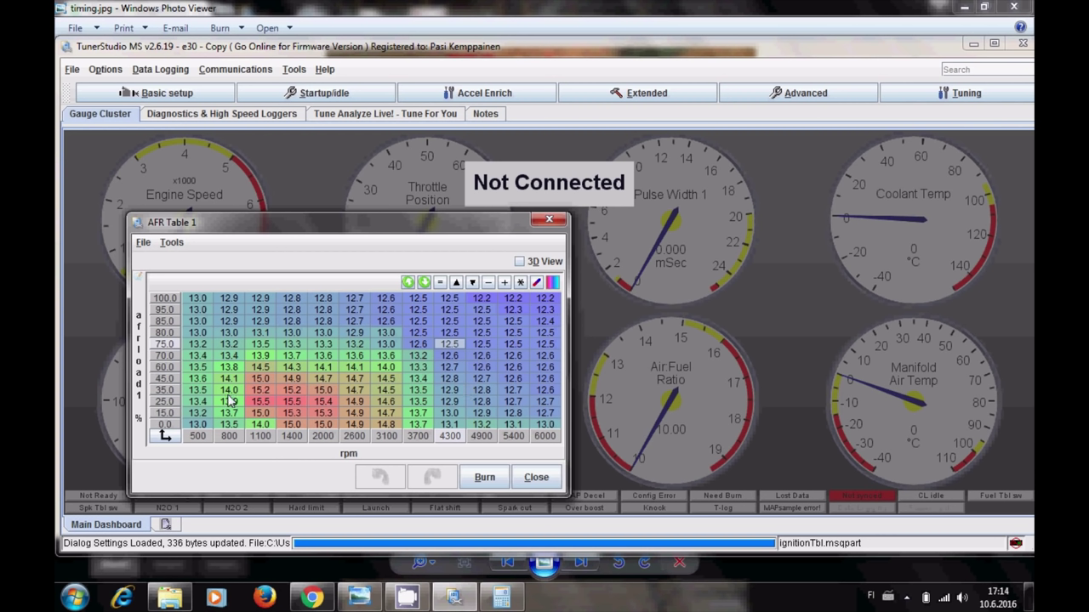
Set the AFR targets at 500 and 800 rpm to 14.7 in the 0, 15 and 25 load rows.
{"action": "left_click", "coordinate": [194, 428]}
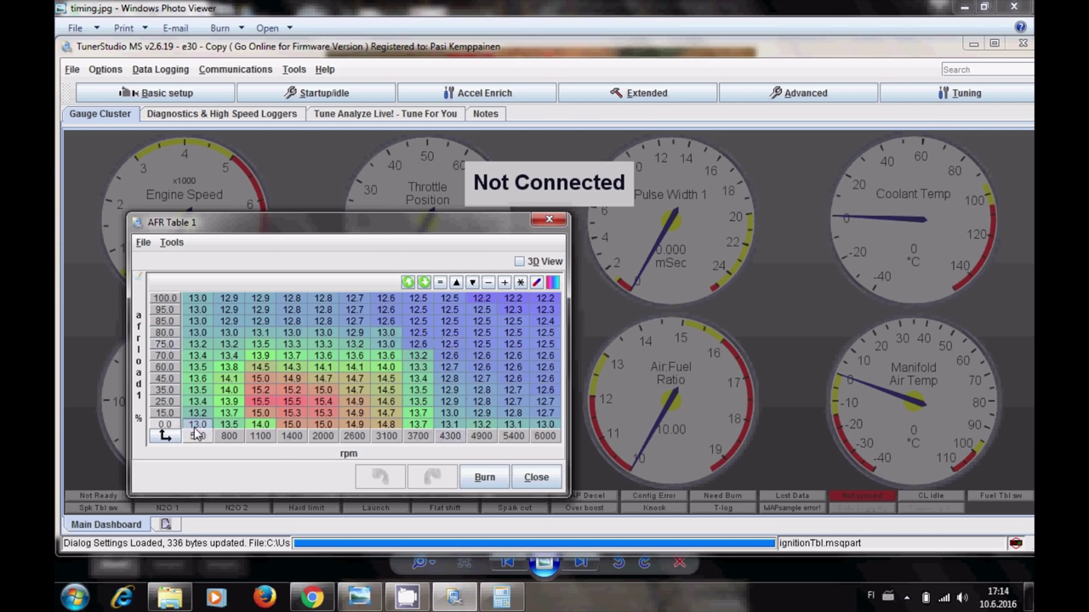
{"action": "type", "text": "14.7"}
{"action": "left_click", "coordinate": [227, 427]}
{"action": "type", "text": "14.7"}
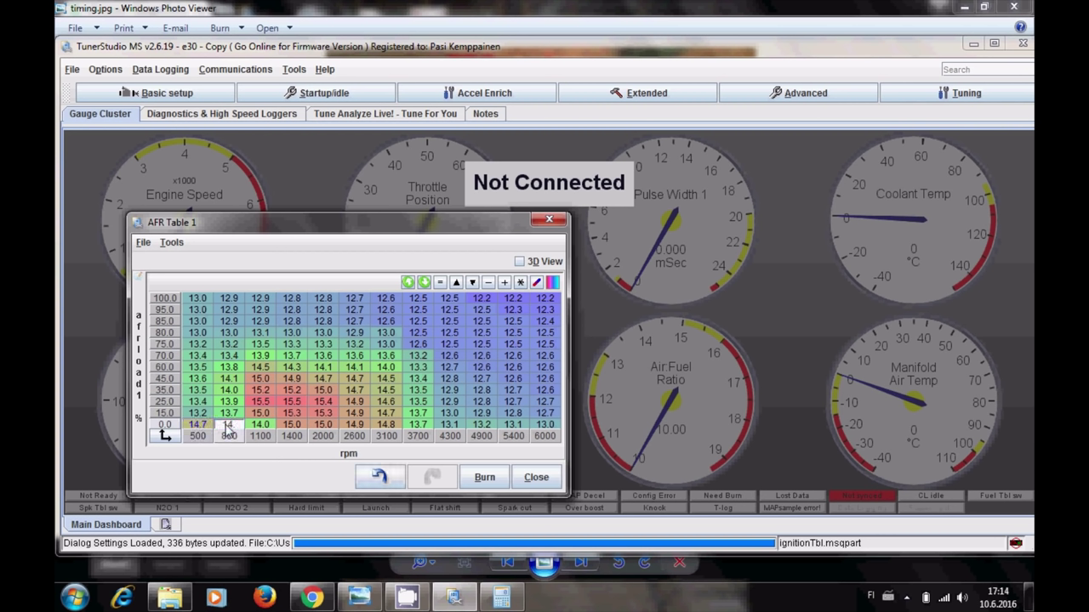
{"action": "left_click", "coordinate": [201, 412]}
{"action": "type", "text": "14"}
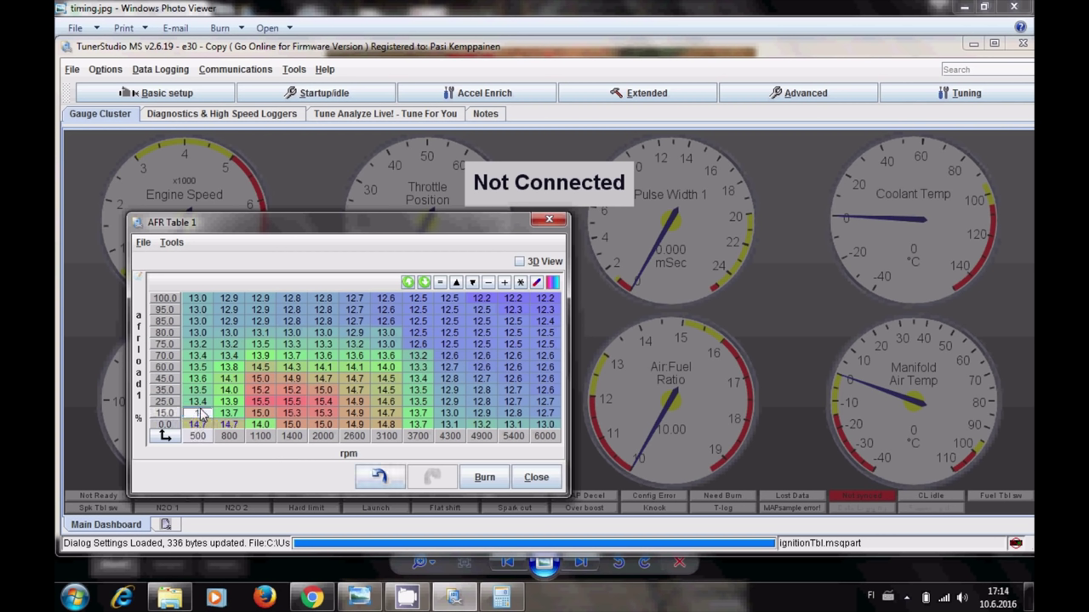
{"action": "type", "text": ".7"}
{"action": "left_click", "coordinate": [230, 413]}
{"action": "type", "text": "1"}
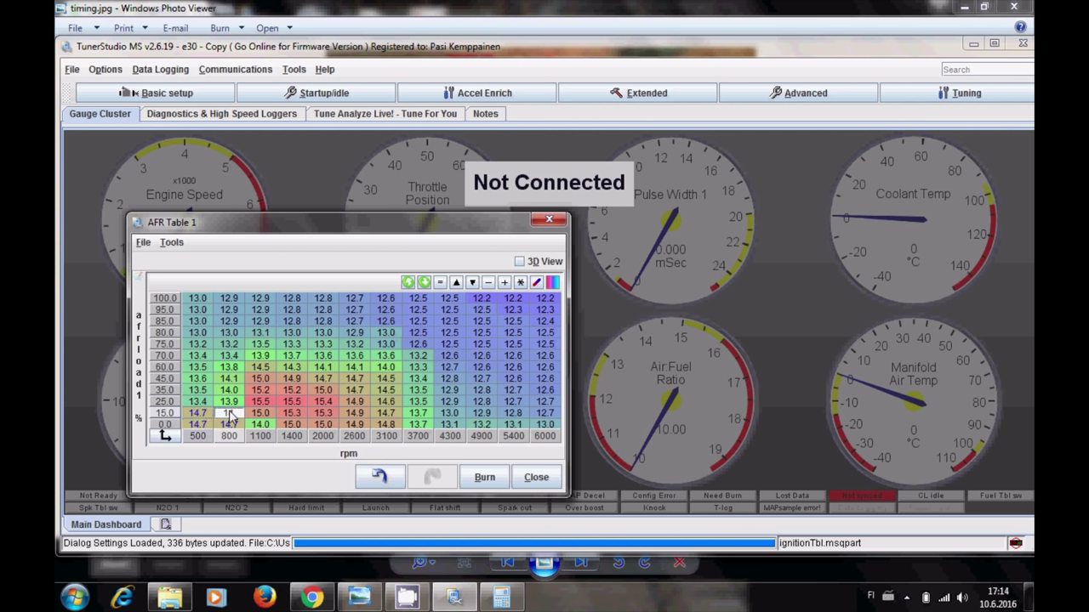
{"action": "type", "text": "4.7"}
{"action": "left_click", "coordinate": [198, 404]}
{"action": "type", "text": "14.7"}
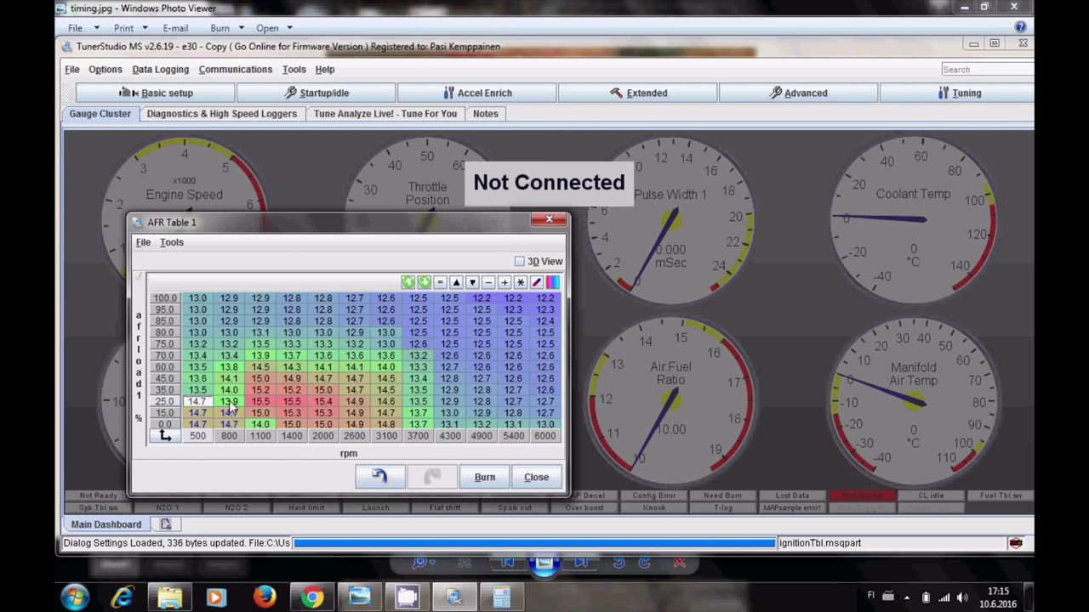
{"action": "left_click", "coordinate": [229, 405]}
{"action": "type", "text": "14.7"}
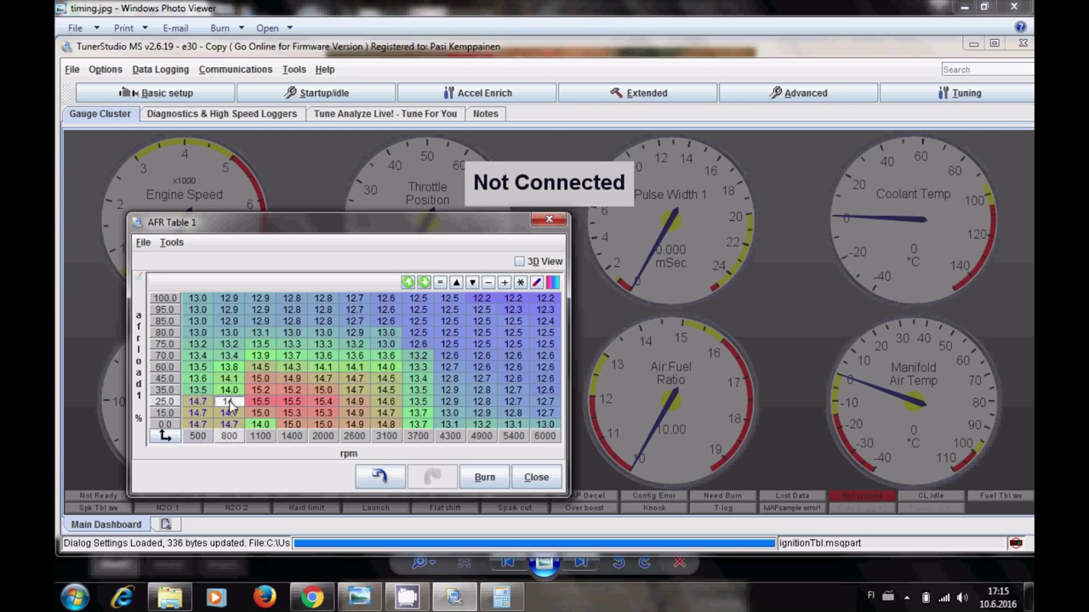
{"action": "left_click", "coordinate": [271, 380]}
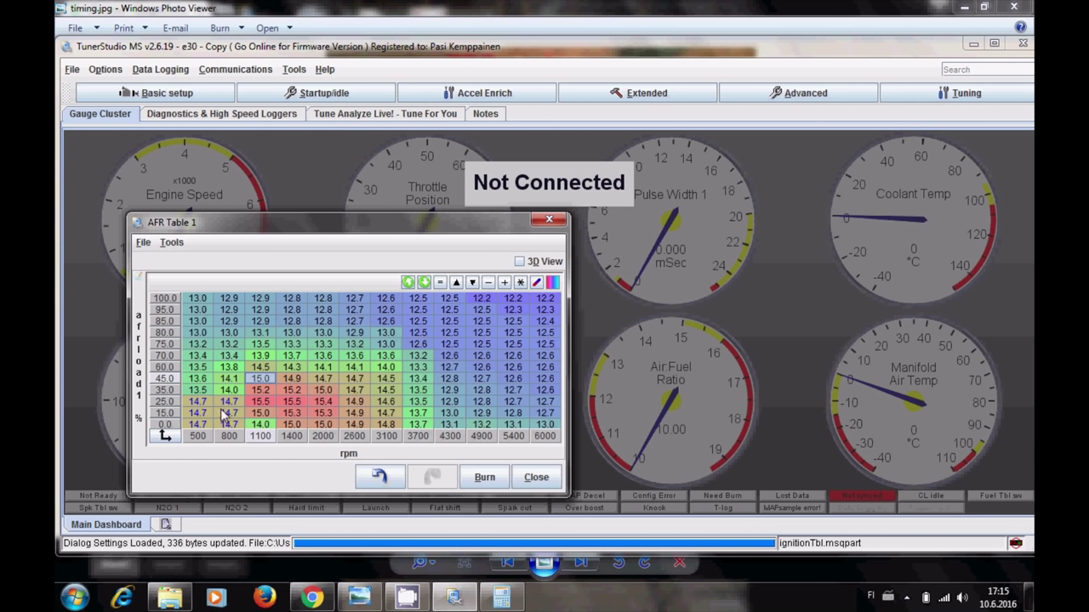
Examine the targets across all of AFR Table 1 and the cells up to 3100 rpm at 45 load and below.
{"action": "left_click", "coordinate": [198, 425]}
{"action": "left_click_drag", "start_coordinate": [466, 329], "coordinate": [542, 306]}
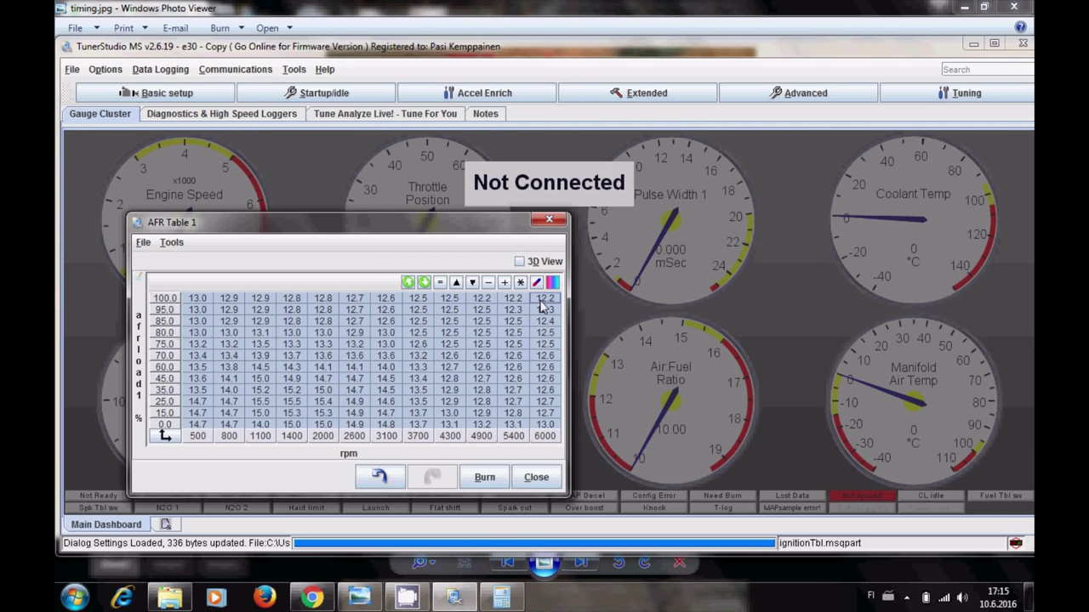
{"action": "left_click", "coordinate": [334, 397]}
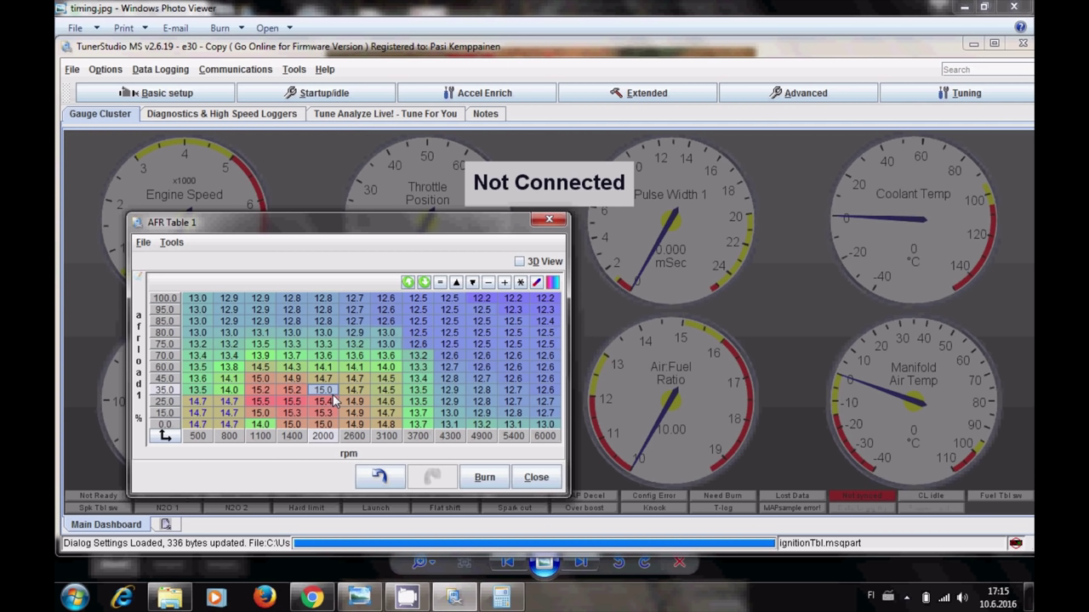
{"action": "left_click_drag", "start_coordinate": [201, 424], "coordinate": [544, 308]}
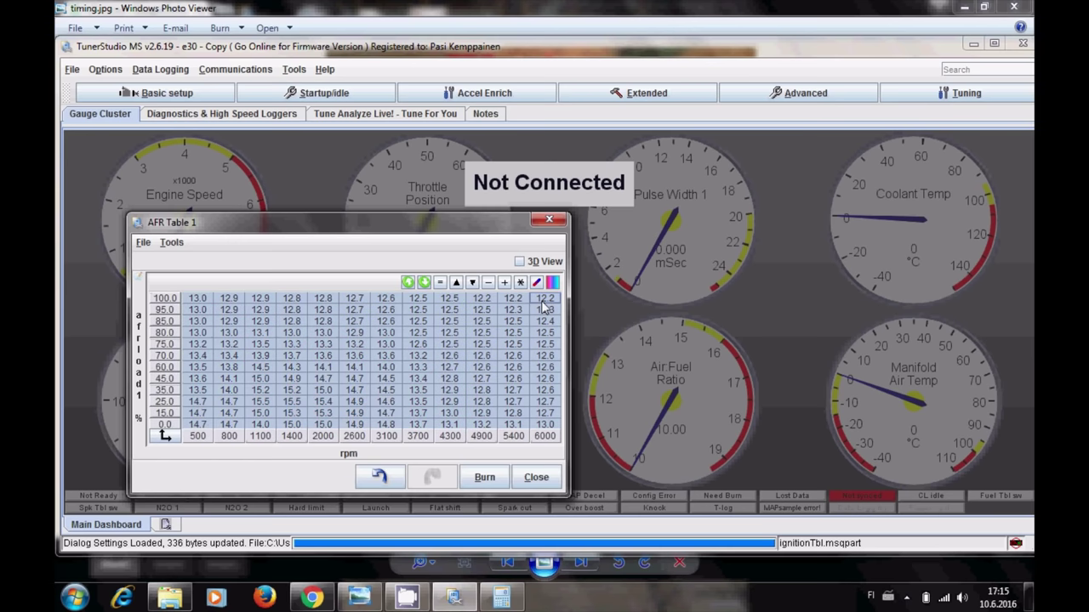
{"action": "left_click", "coordinate": [380, 362]}
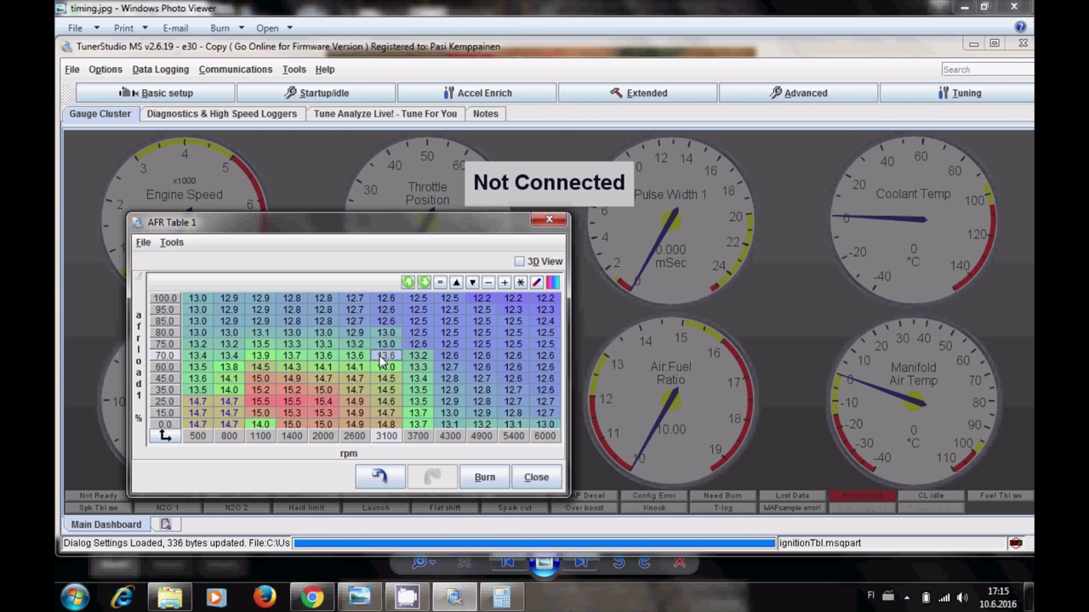
{"action": "left_click_drag", "start_coordinate": [196, 424], "coordinate": [380, 382]}
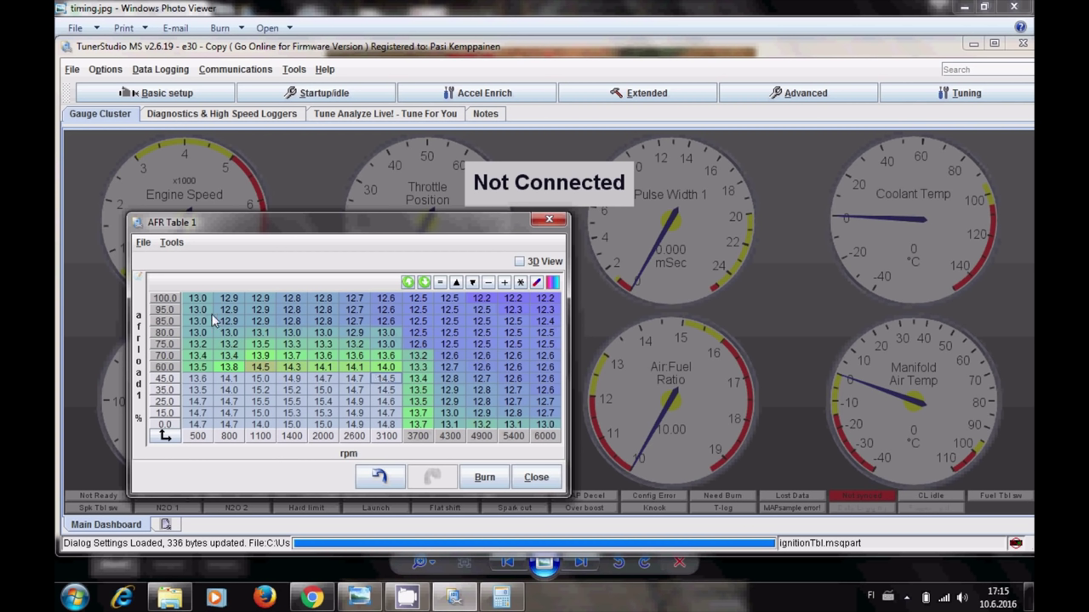
Close AFR Table 1 and review the EGO Control sensor type, controller authority and activation limits.
{"action": "left_click", "coordinate": [389, 299]}
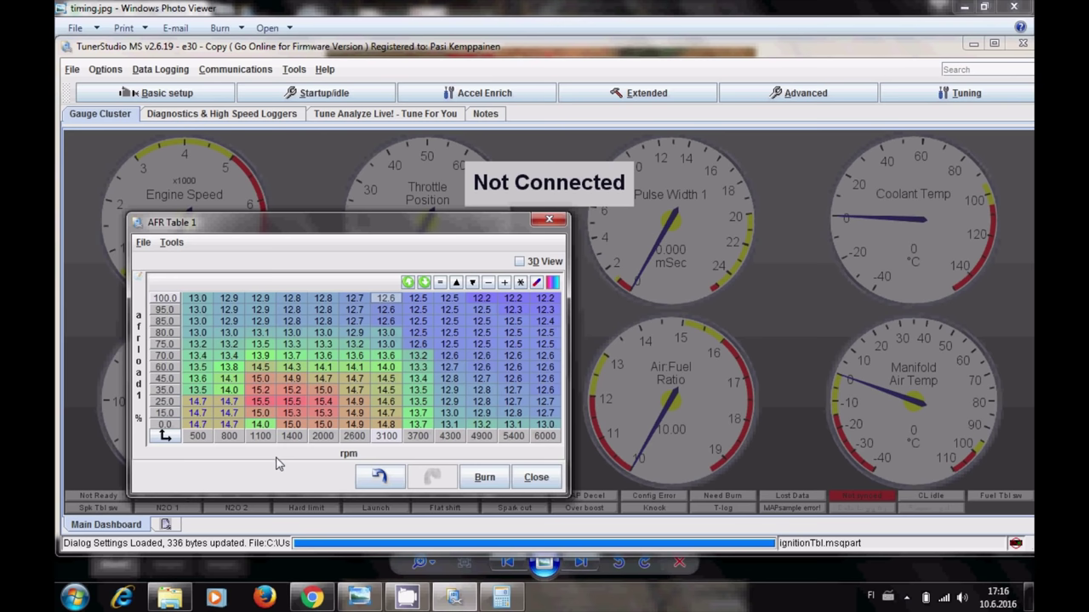
{"action": "left_click", "coordinate": [537, 478]}
{"action": "left_click", "coordinate": [161, 93]}
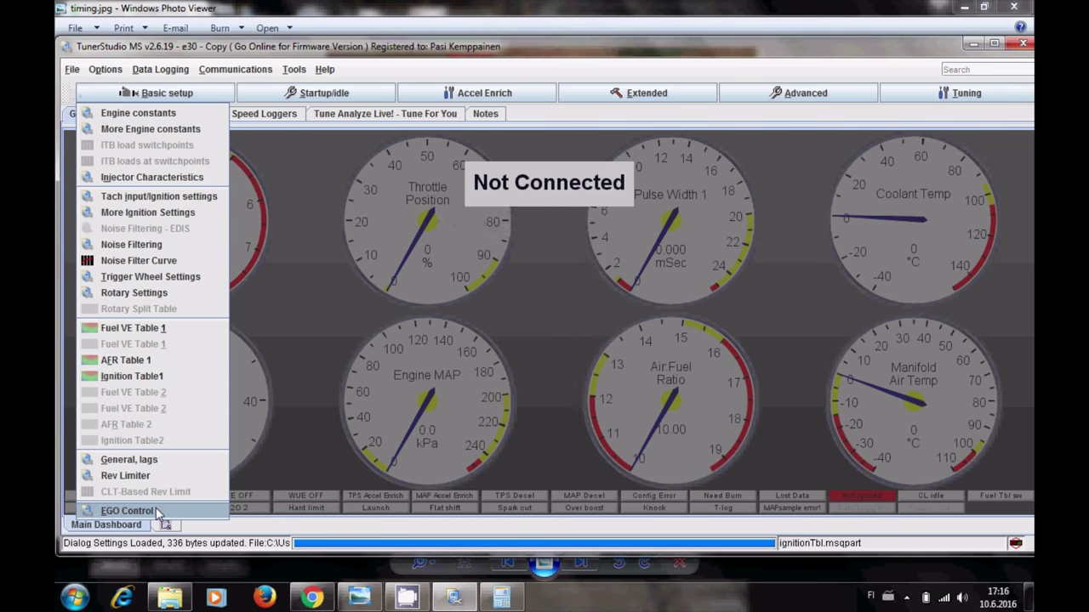
{"action": "left_click", "coordinate": [127, 511]}
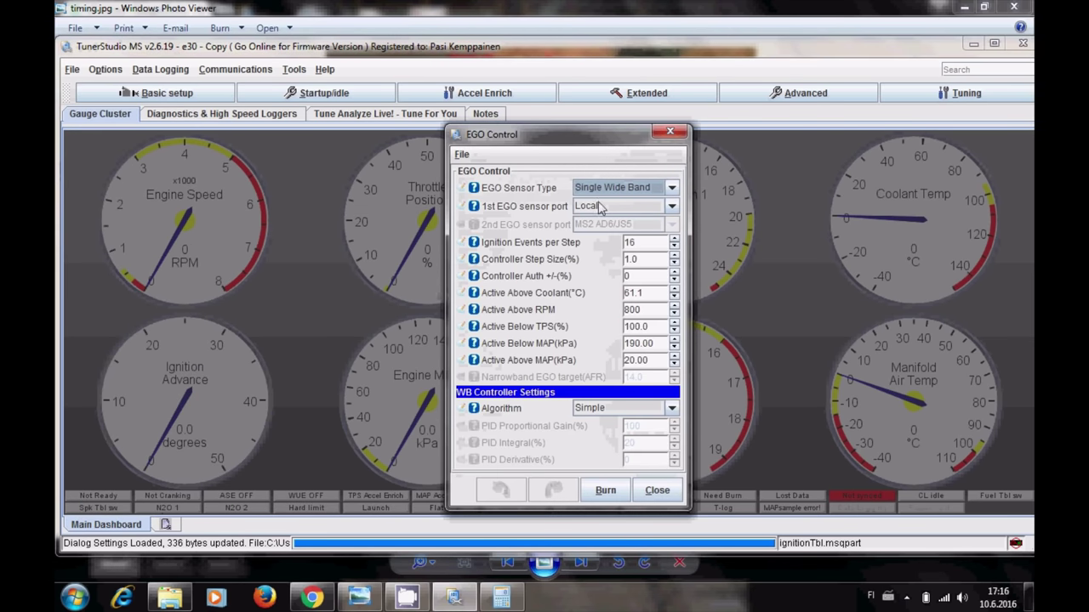
{"action": "left_click_drag", "start_coordinate": [593, 142], "coordinate": [396, 138]}
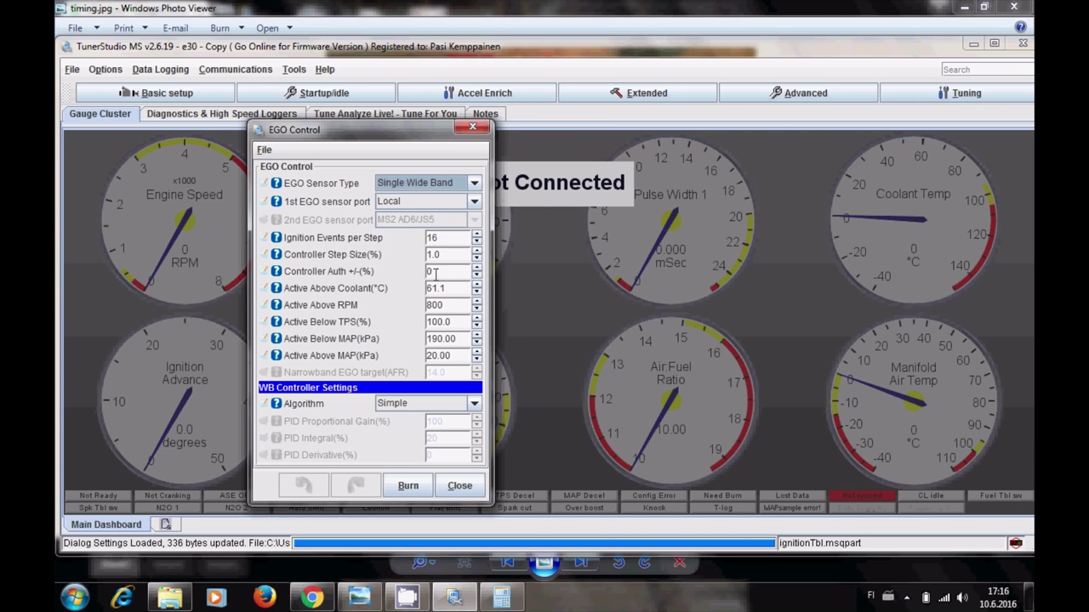
{"action": "left_click", "coordinate": [433, 272]}
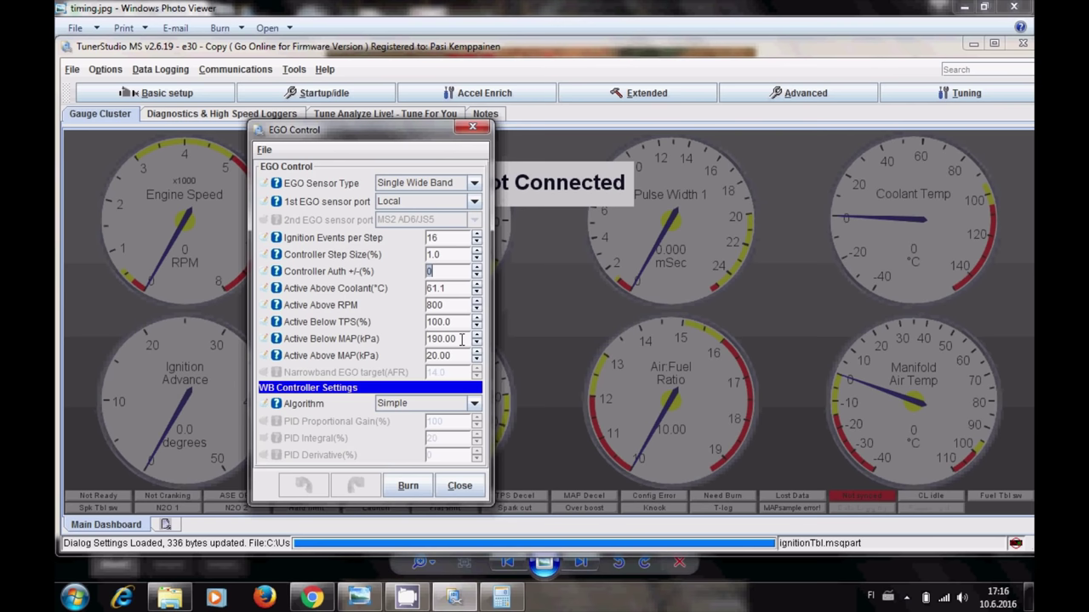
{"action": "left_click", "coordinate": [456, 490]}
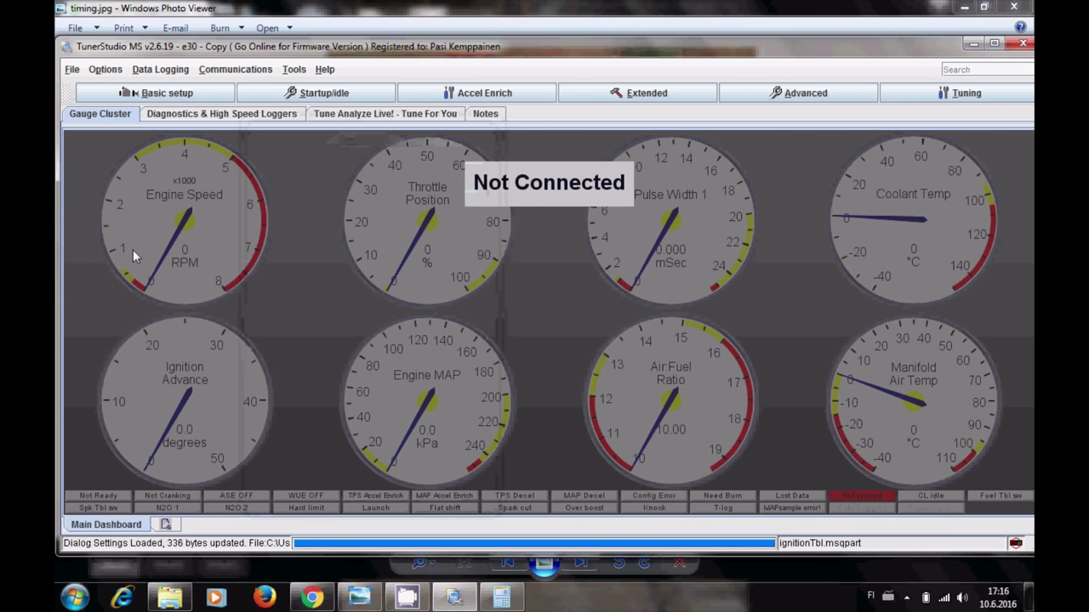
Review the General Settings for barometric correction, input smoothing lag factors and MAP sampling.
{"action": "left_click", "coordinate": [123, 94]}
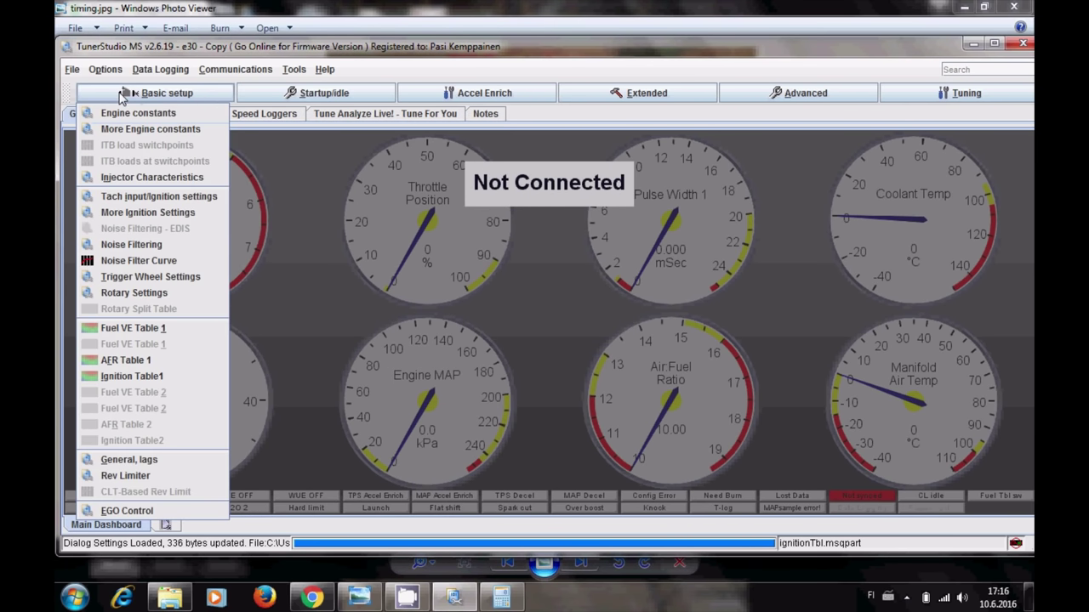
{"action": "left_click", "coordinate": [145, 460]}
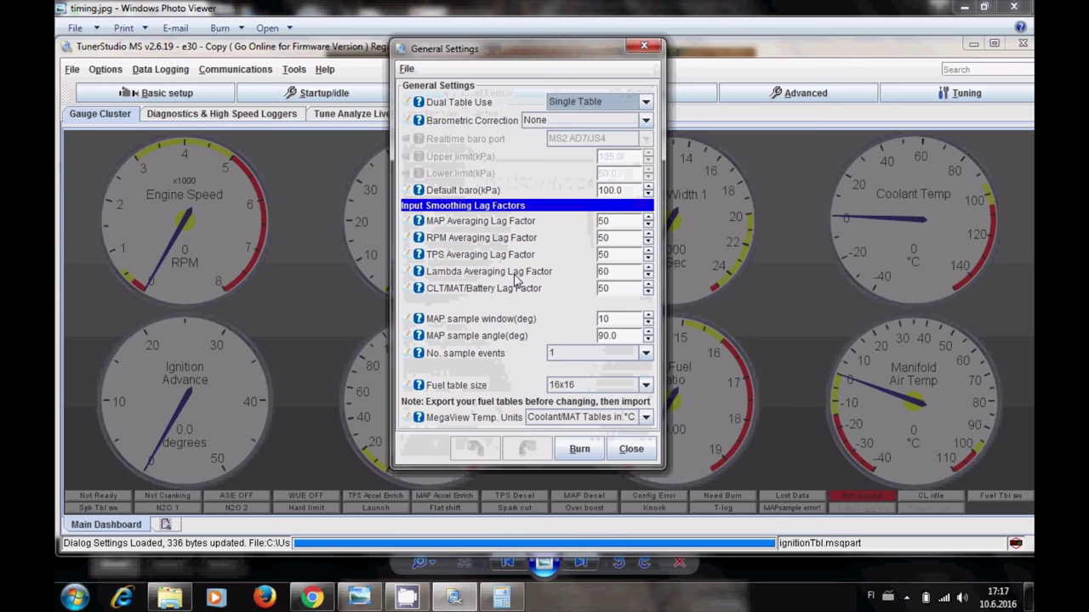
{"action": "left_click", "coordinate": [631, 449]}
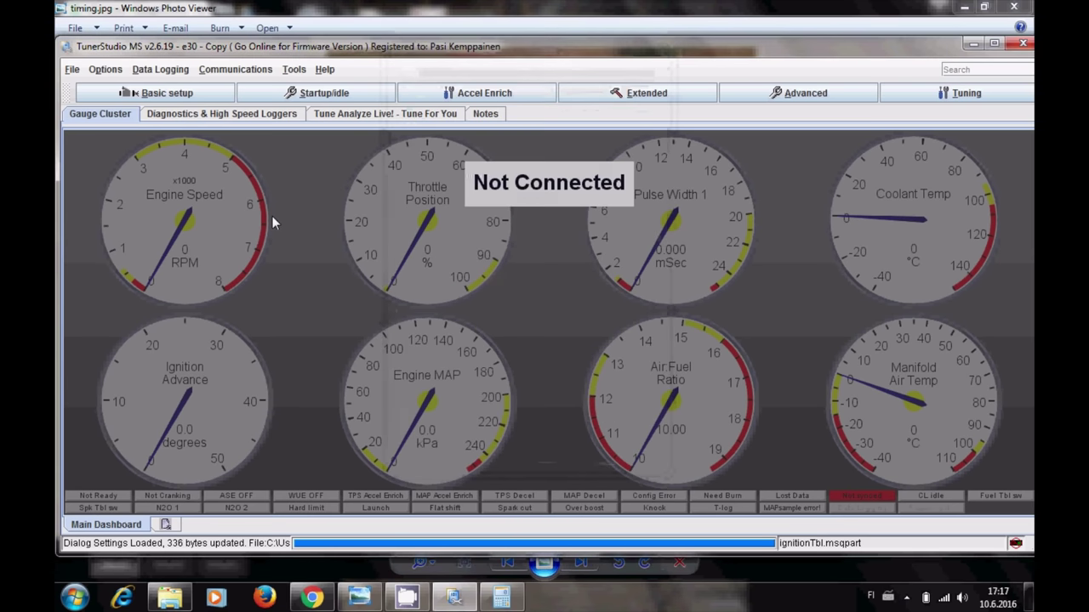
Set the Rev Limiter's soft rev limit to 6900 RPM and its hard rev limit to 7000 RPM.
{"action": "left_click", "coordinate": [156, 93]}
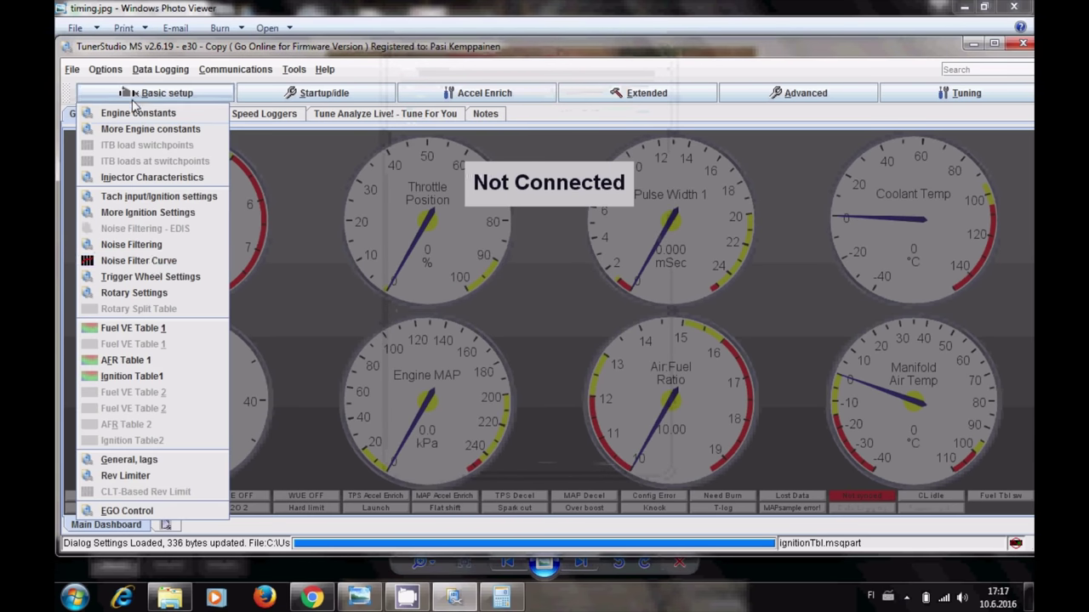
{"action": "left_click", "coordinate": [170, 473]}
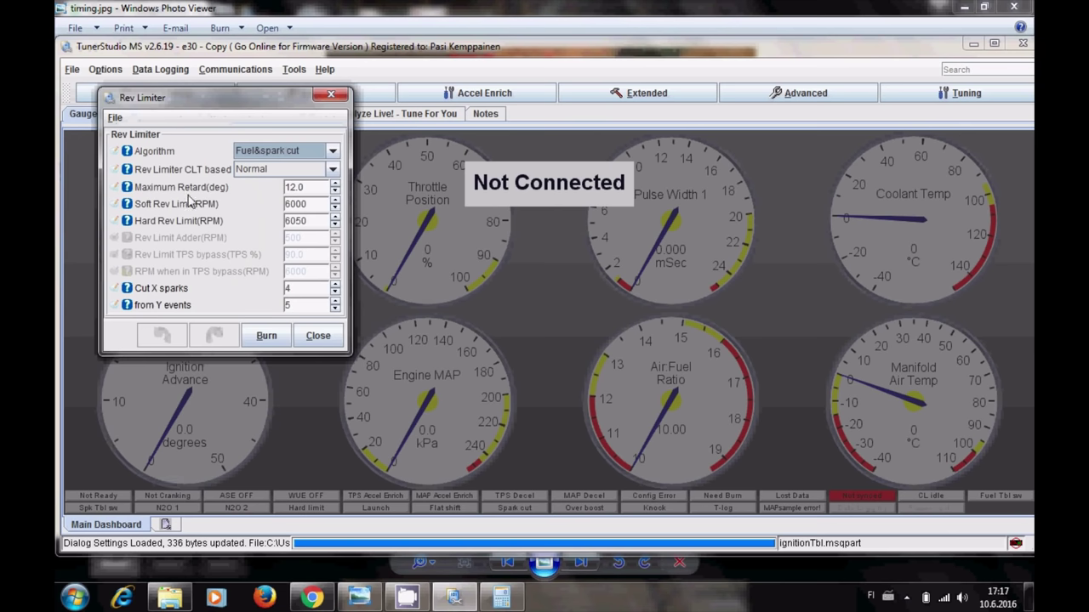
{"action": "left_click_drag", "start_coordinate": [193, 95], "coordinate": [195, 116]}
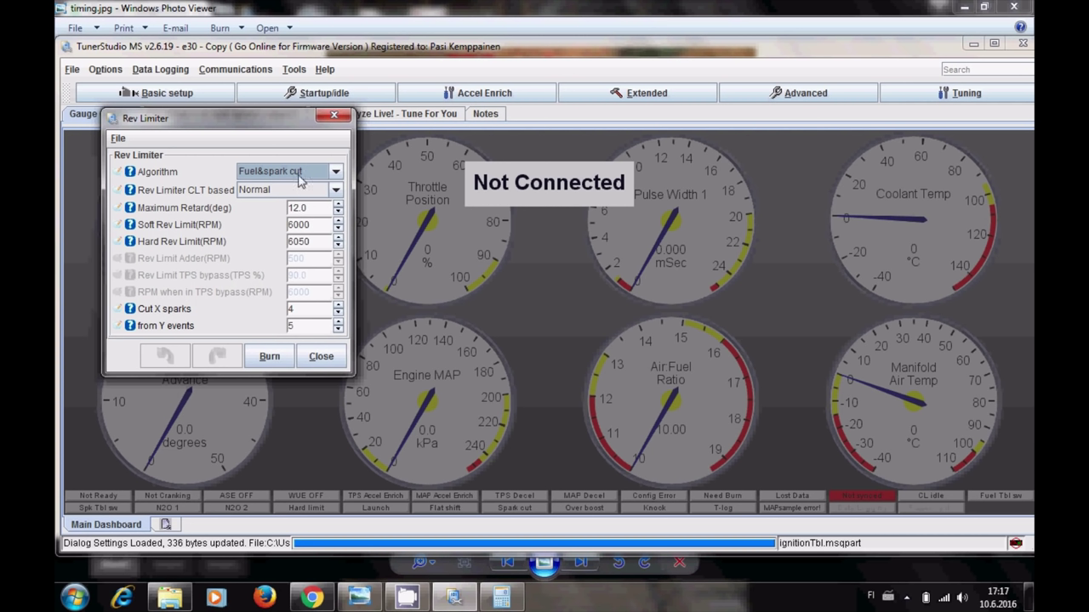
{"action": "left_click", "coordinate": [313, 224]}
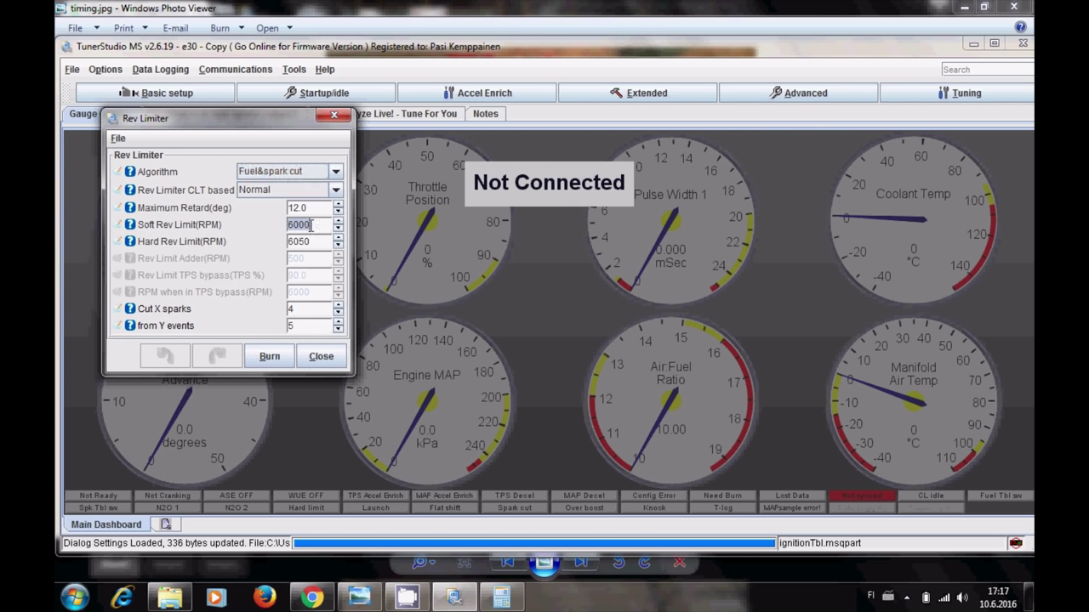
{"action": "type", "text": "7000"}
{"action": "left_click", "coordinate": [312, 240]}
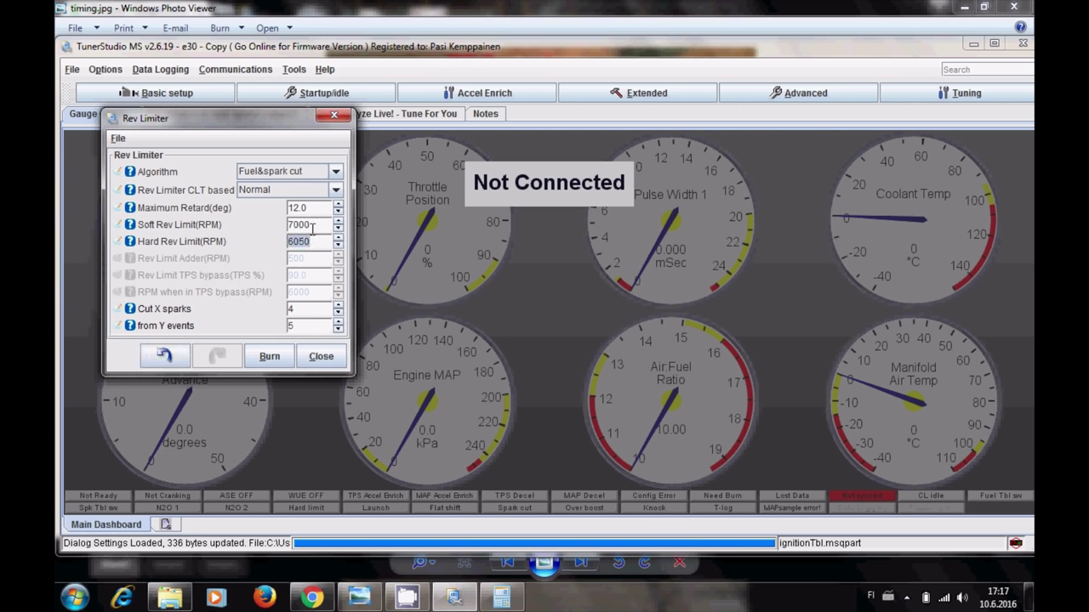
{"action": "left_click", "coordinate": [312, 224]}
{"action": "type", "text": "6900"}
{"action": "left_click", "coordinate": [313, 241]}
{"action": "type", "text": "7000"}
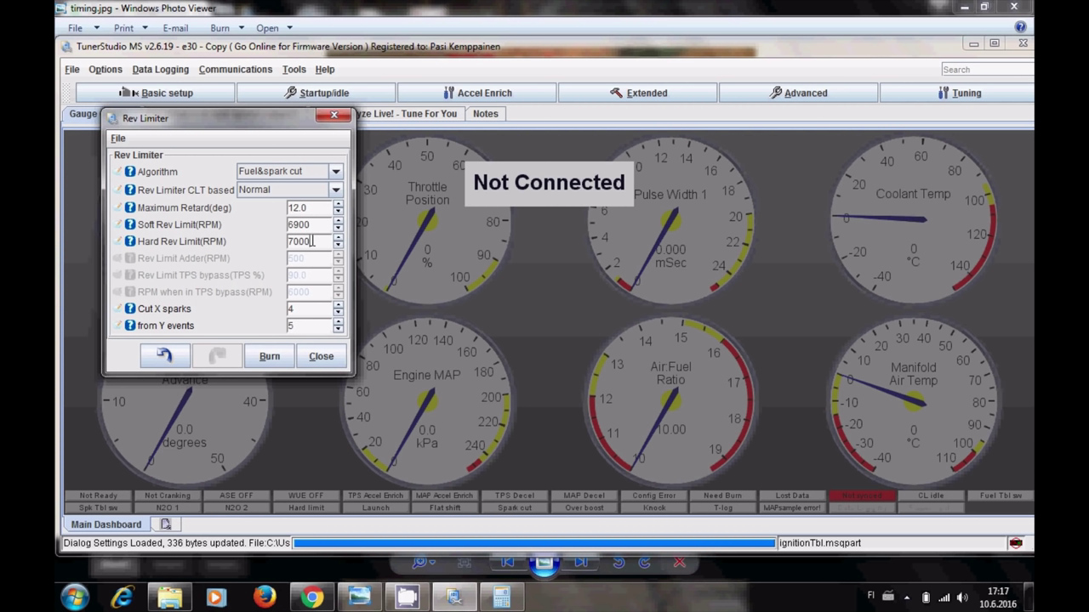
{"action": "left_click", "coordinate": [336, 358]}
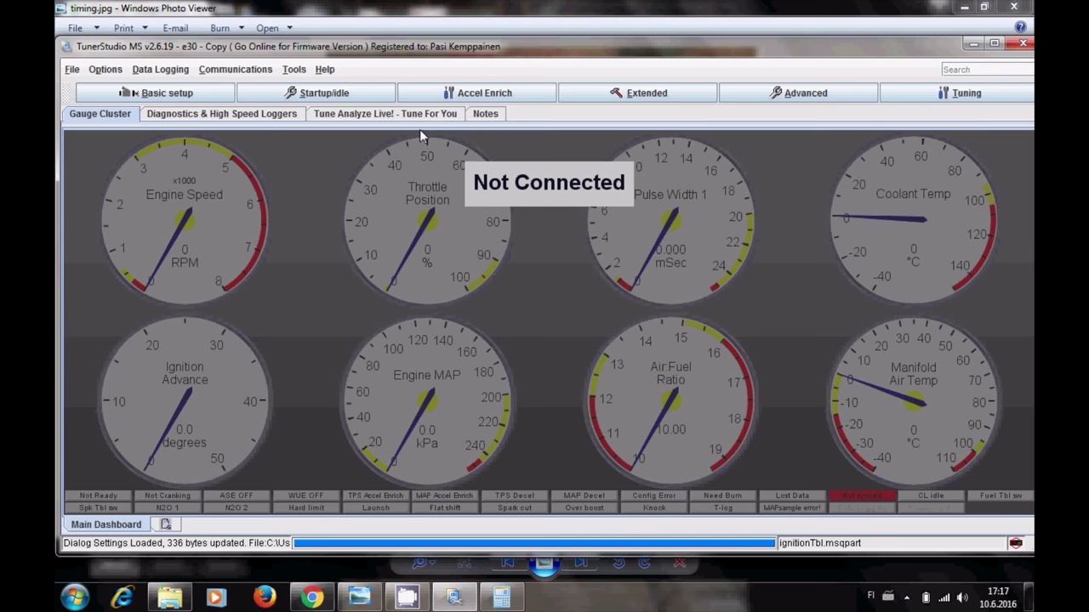
Review the Cranking settings for cranking RPM, flood clear TPS and cranking fuel pulse rate.
{"action": "left_click", "coordinate": [363, 99]}
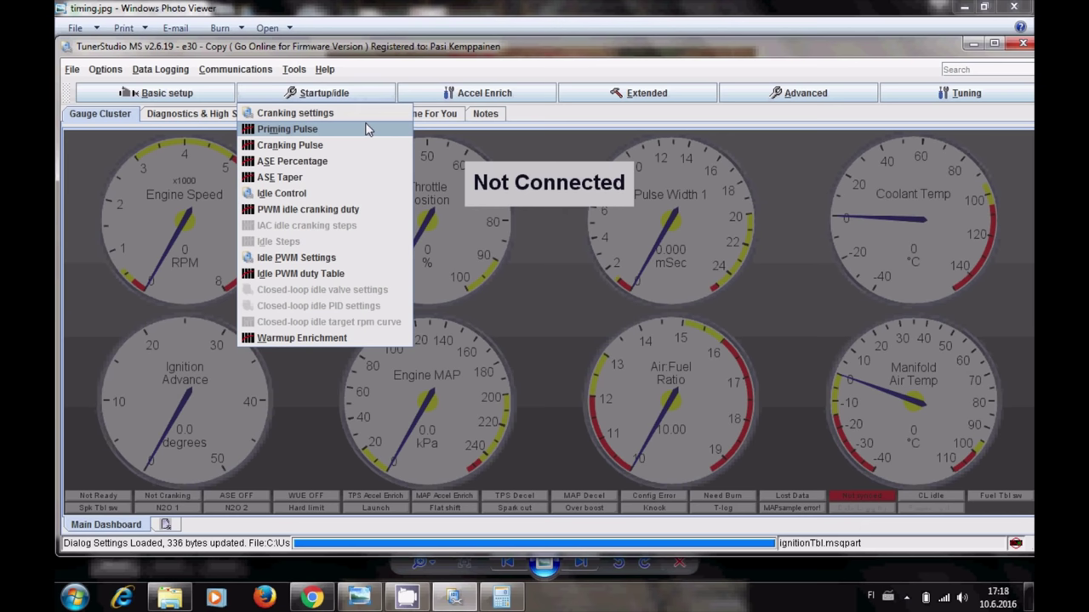
{"action": "left_click", "coordinate": [335, 95]}
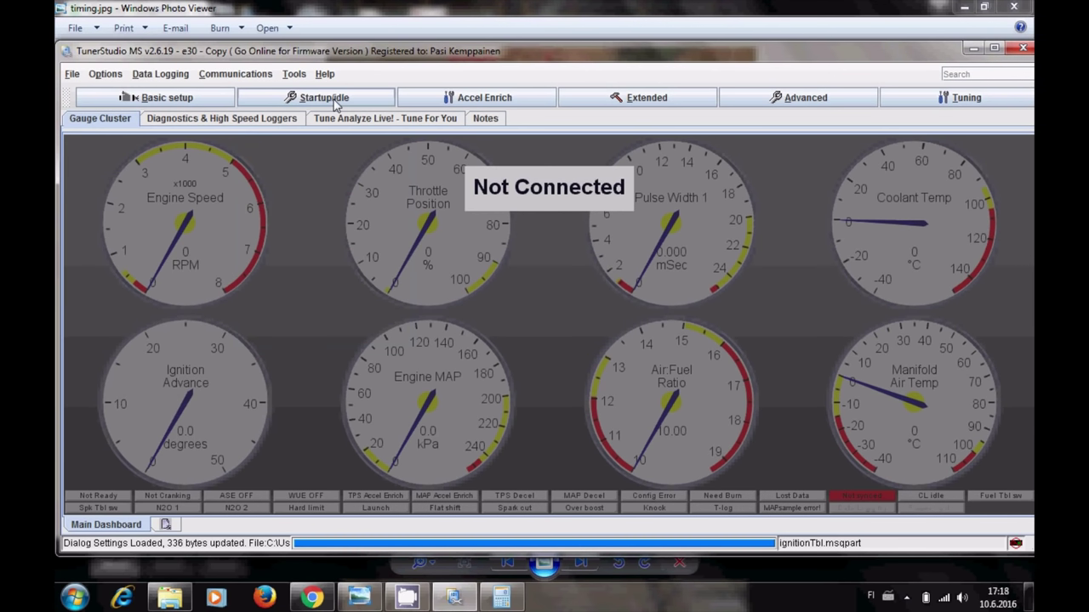
{"action": "left_click", "coordinate": [335, 99]}
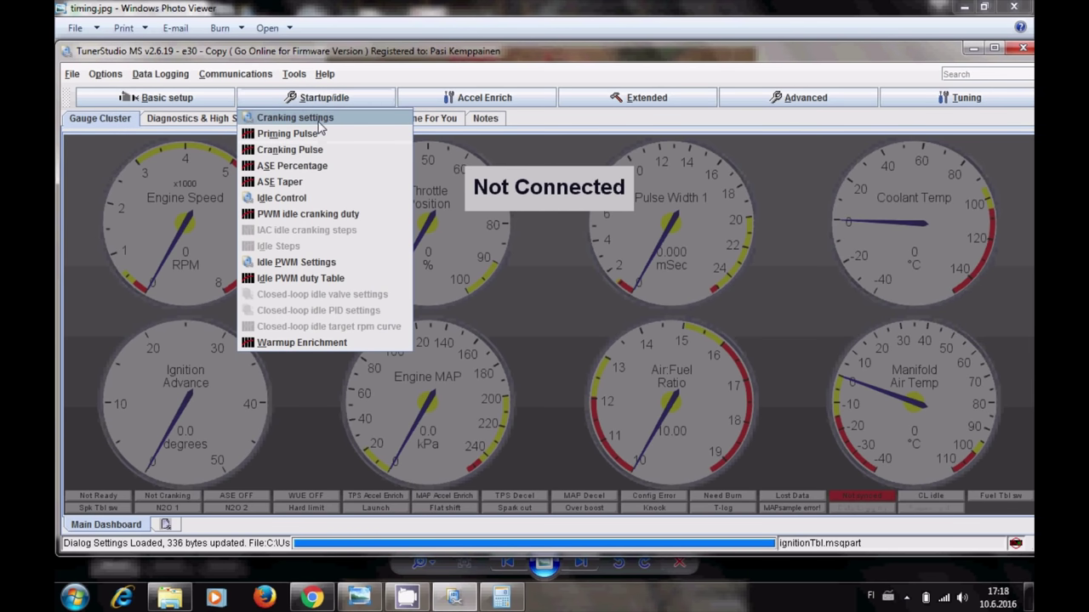
{"action": "left_click", "coordinate": [319, 119]}
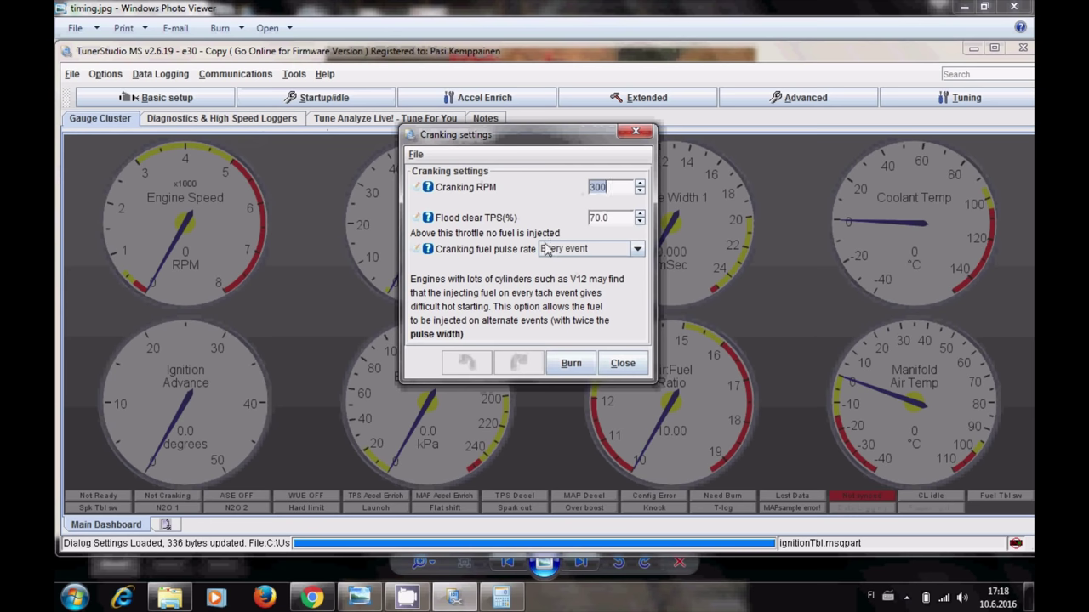
{"action": "left_click", "coordinate": [622, 363]}
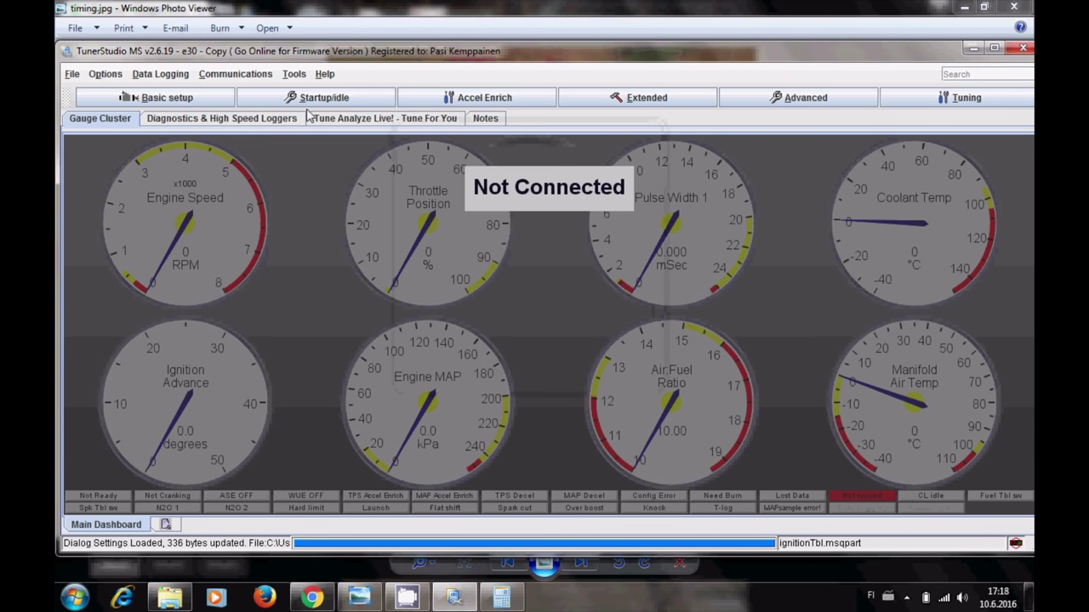
Examine the Priming Pulsewidth curve against coolant temperature and close it.
{"action": "left_click", "coordinate": [310, 100]}
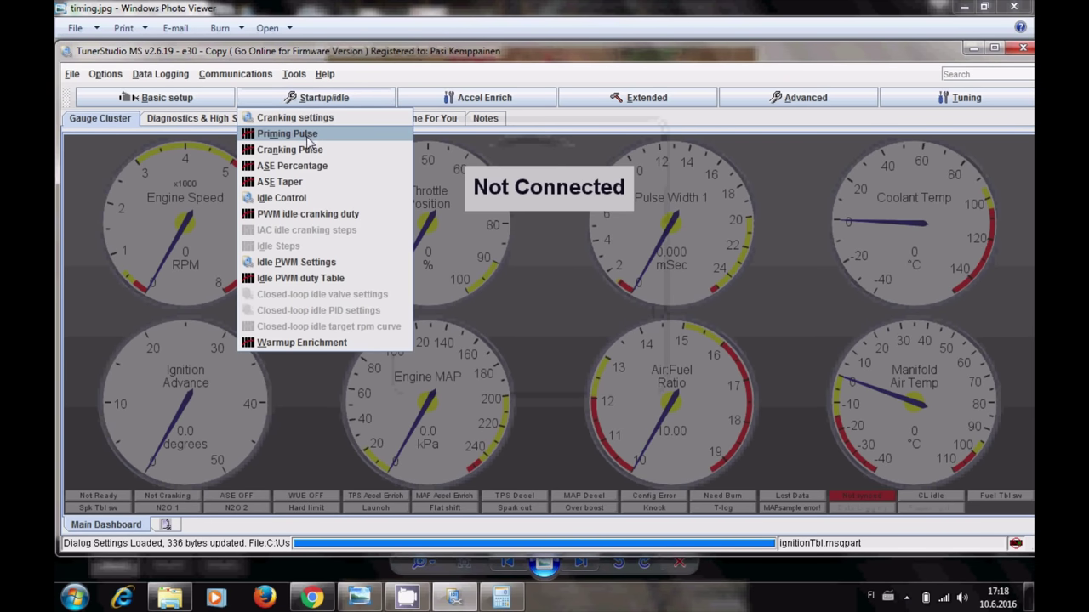
{"action": "left_click", "coordinate": [308, 137]}
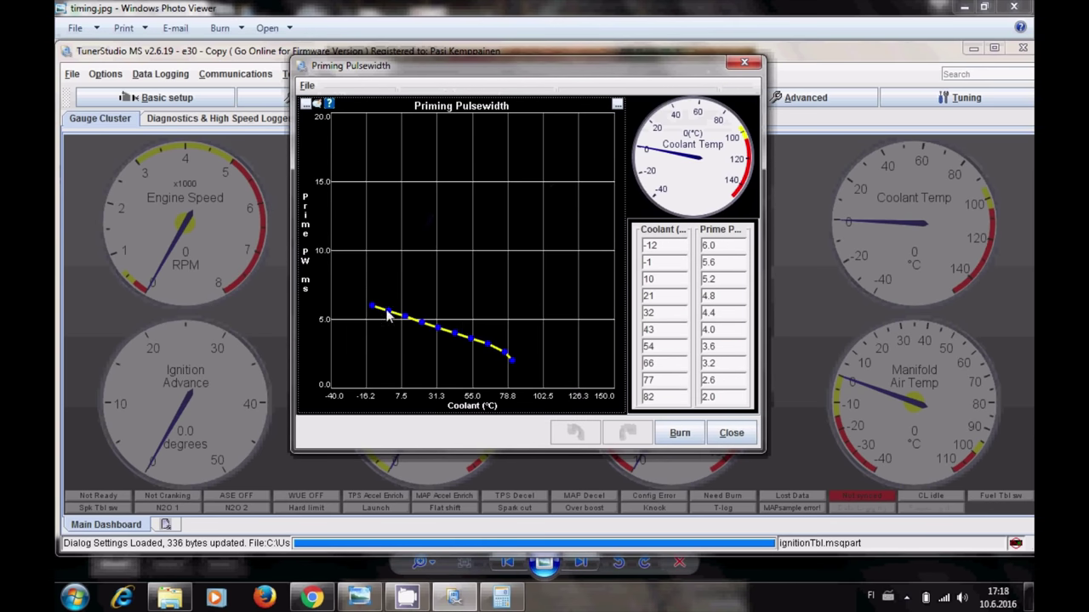
{"action": "left_click", "coordinate": [719, 438]}
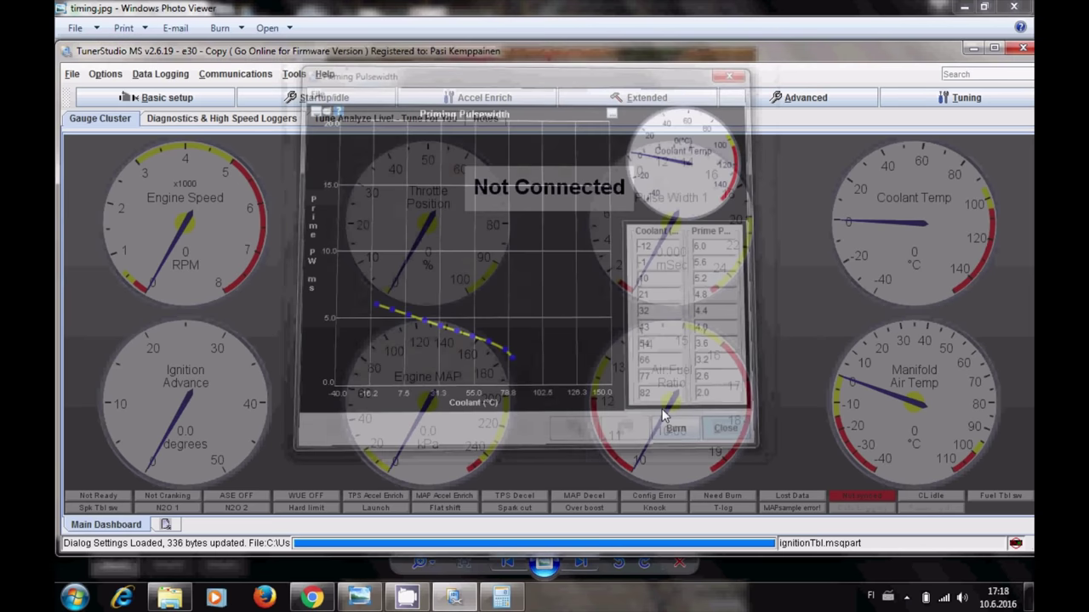
Examine the Cranking Pulsewidth% curve across the coolant temperature range, check it once more, and close it.
{"action": "left_click", "coordinate": [322, 78]}
{"action": "left_click", "coordinate": [310, 100]}
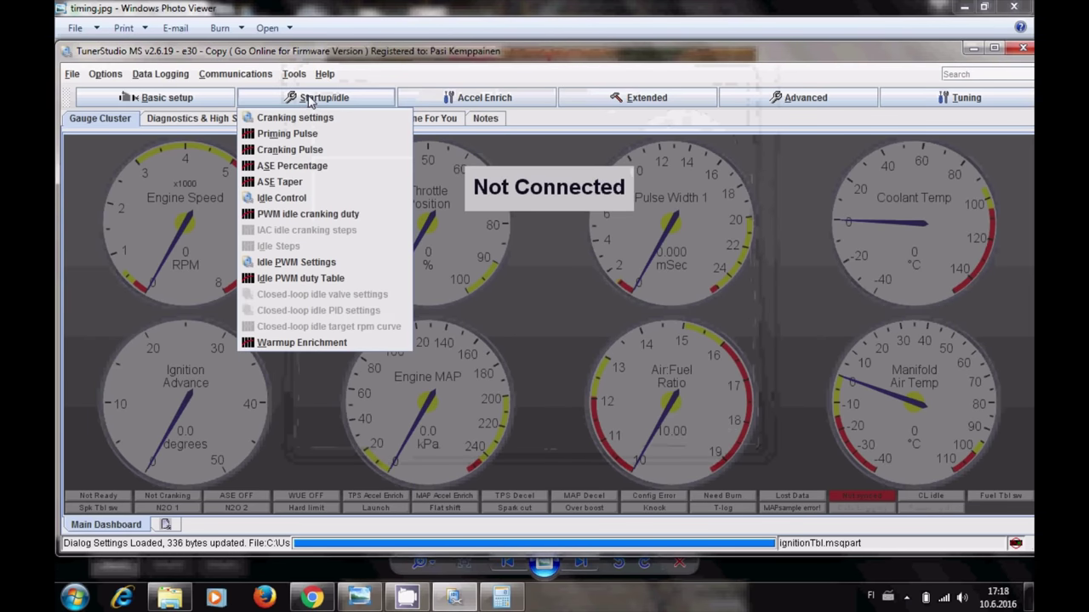
{"action": "left_click", "coordinate": [305, 150]}
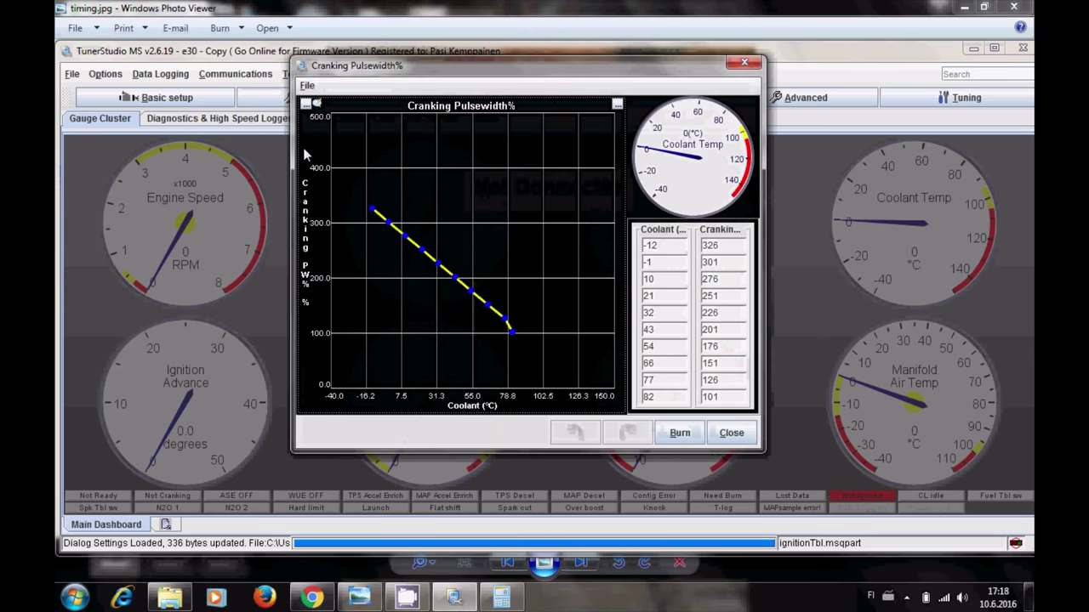
{"action": "left_click_drag", "start_coordinate": [416, 74], "coordinate": [377, 78]}
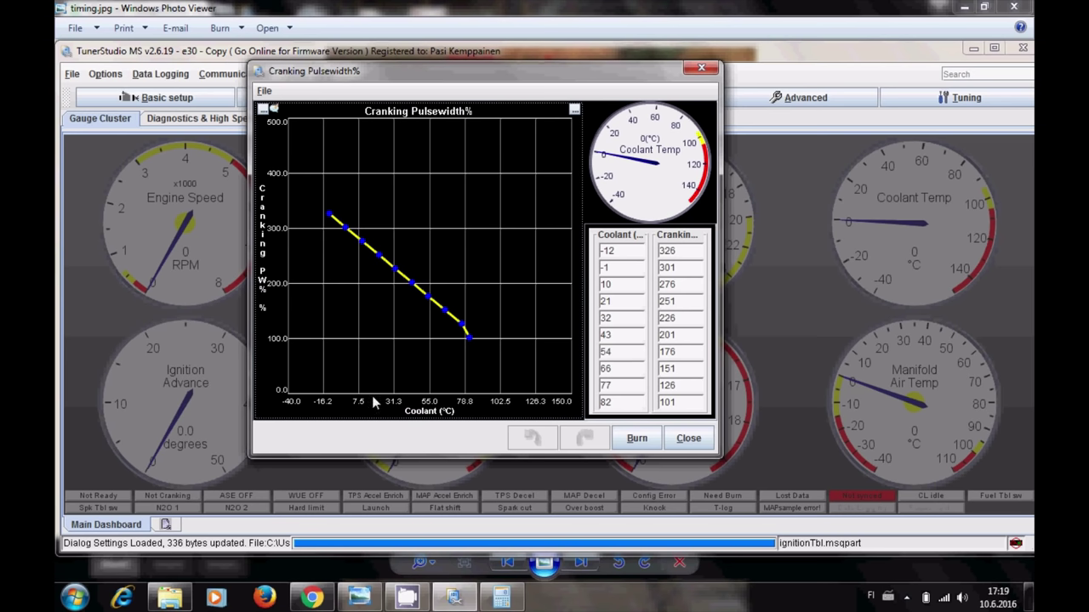
{"action": "left_click", "coordinate": [689, 441]}
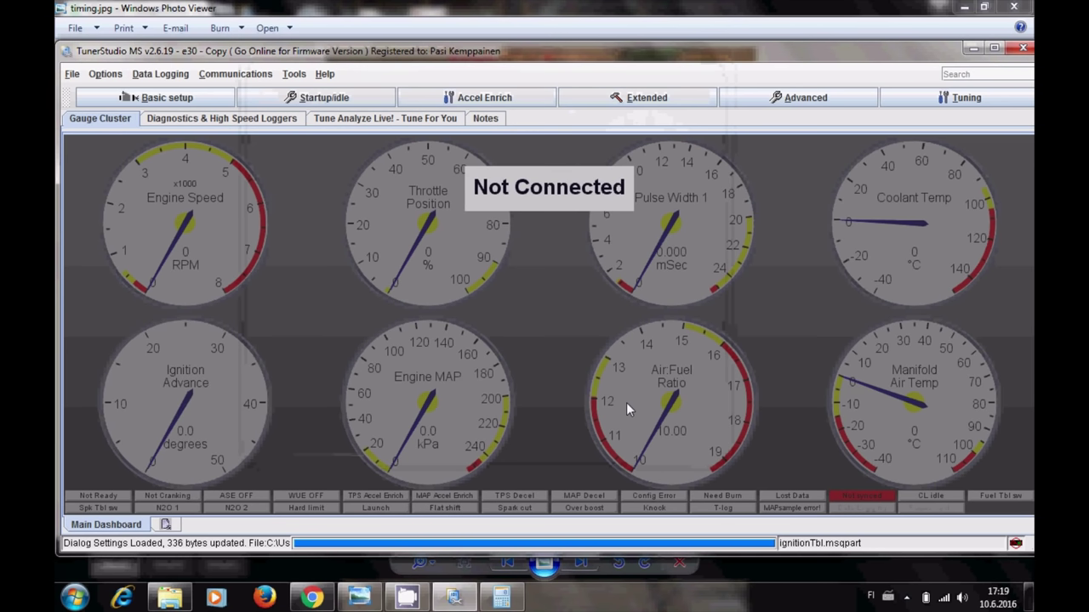
{"action": "left_click", "coordinate": [375, 101]}
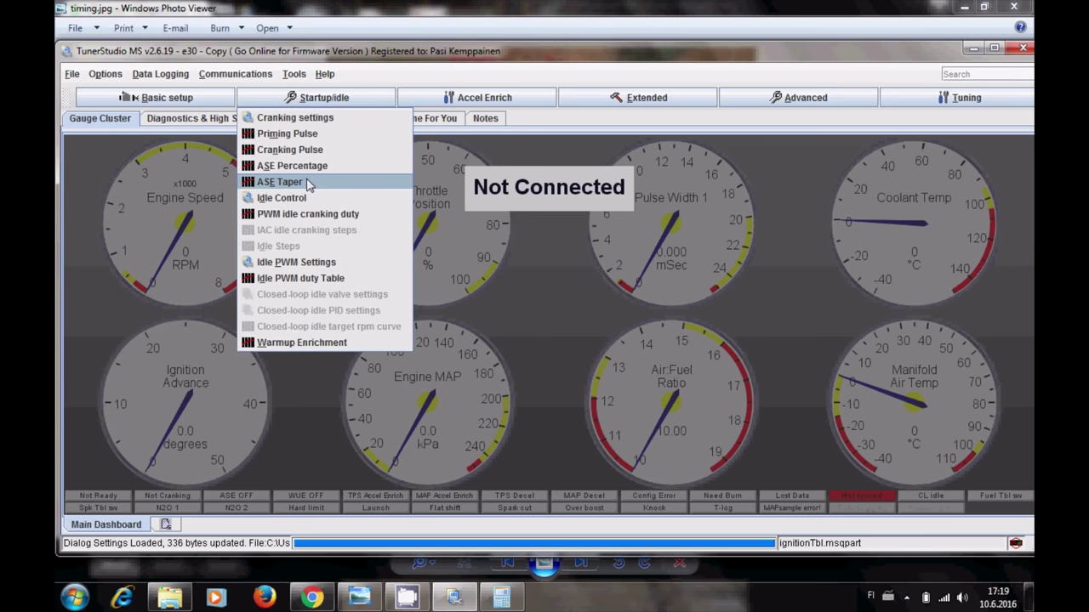
{"action": "left_click", "coordinate": [305, 150]}
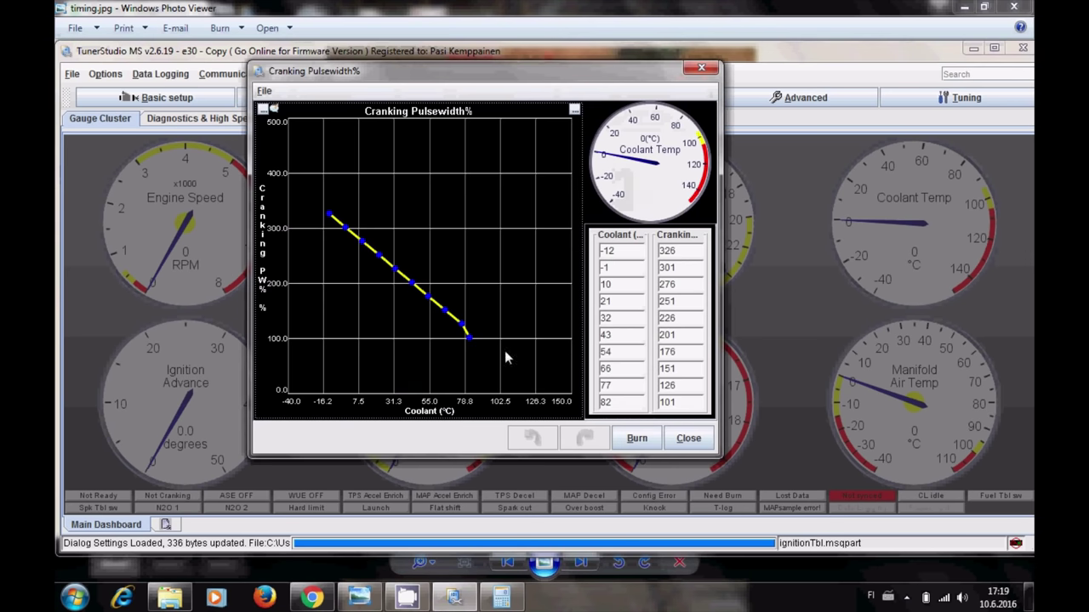
{"action": "left_click", "coordinate": [687, 438]}
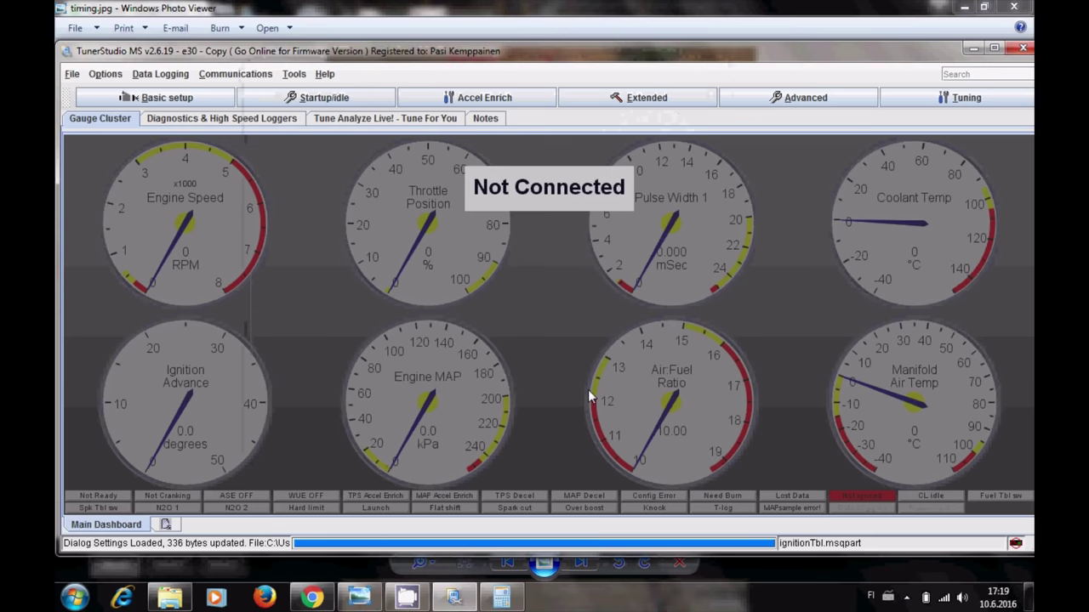
Examine the Afterstart Enrichment Percentage curve and the Afterstart Enrichment Taper curve across coolant temperatures.
{"action": "left_click", "coordinate": [317, 97]}
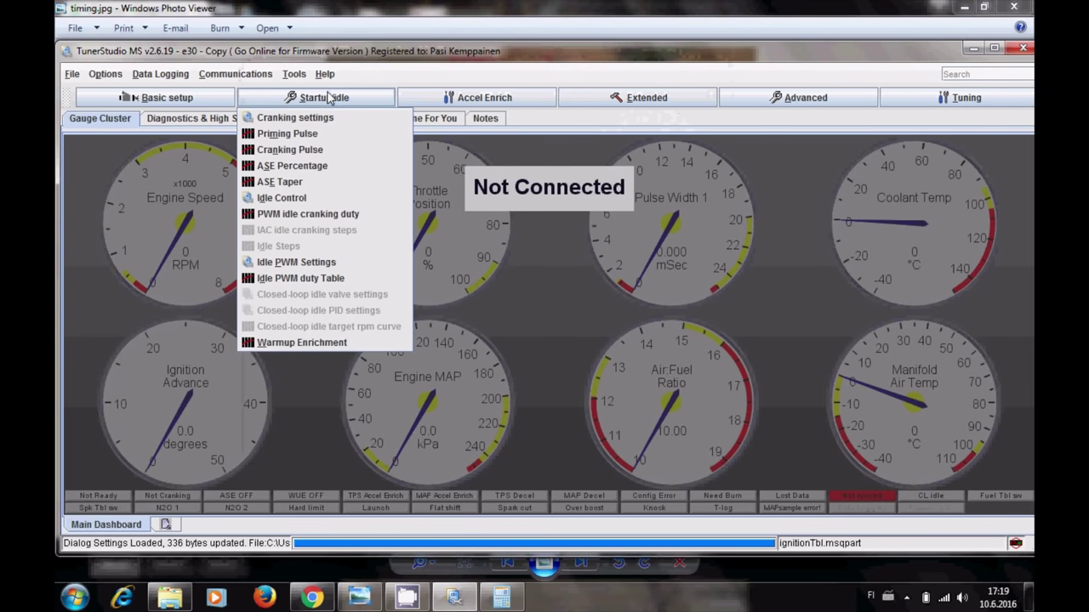
{"action": "left_click", "coordinate": [325, 166]}
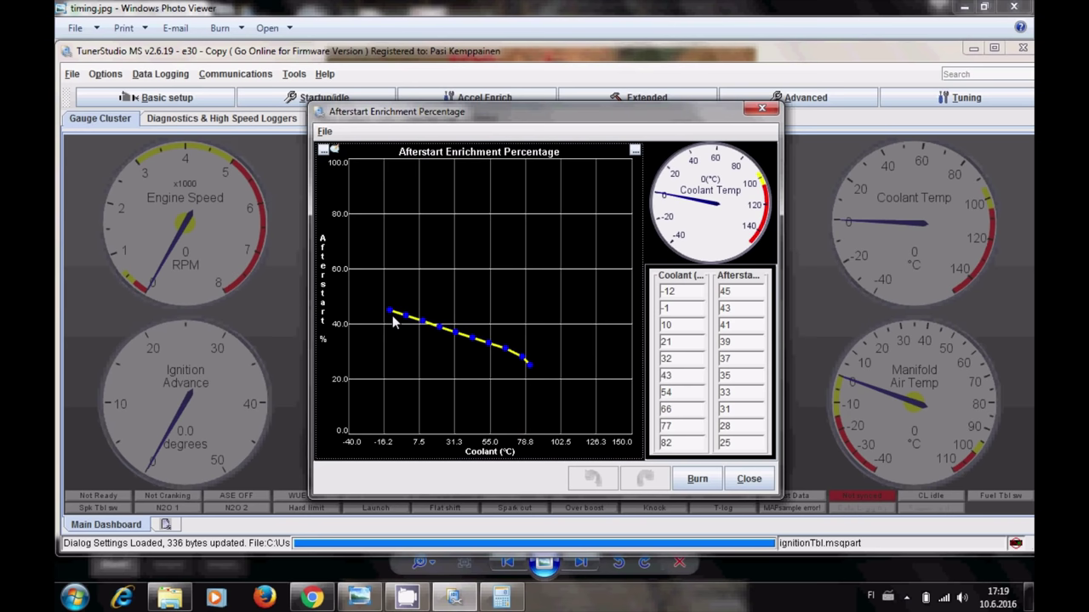
{"action": "left_click", "coordinate": [747, 478]}
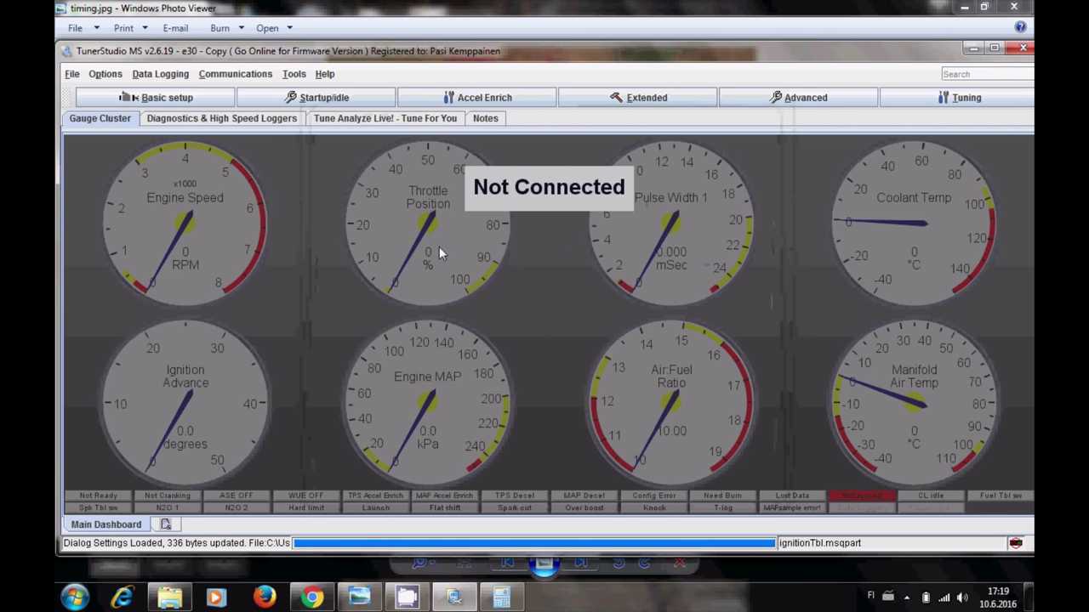
{"action": "left_click", "coordinate": [339, 104]}
{"action": "left_click", "coordinate": [322, 181]}
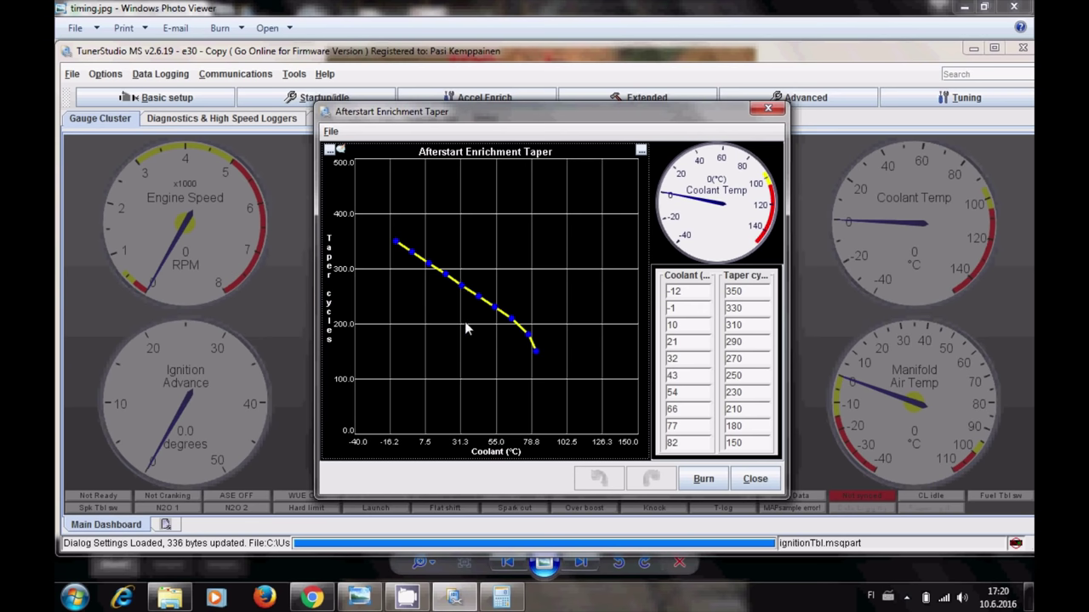
Close the Afterstart Enrichment Taper curve and recheck the Afterstart Enrichment Percentage curve against coolant temperature.
{"action": "left_click", "coordinate": [758, 480]}
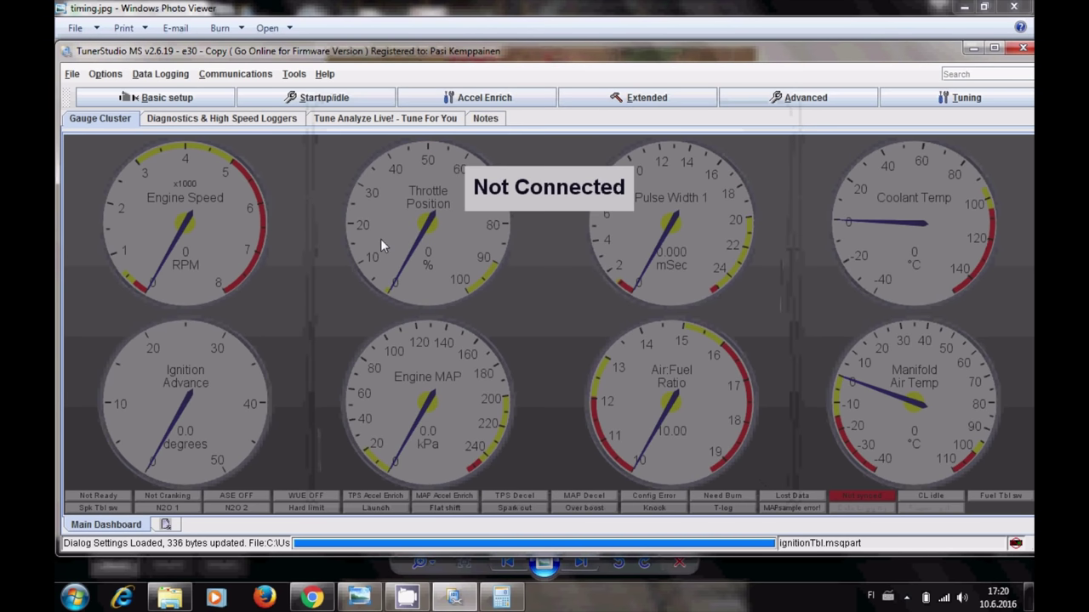
{"action": "left_click", "coordinate": [314, 100]}
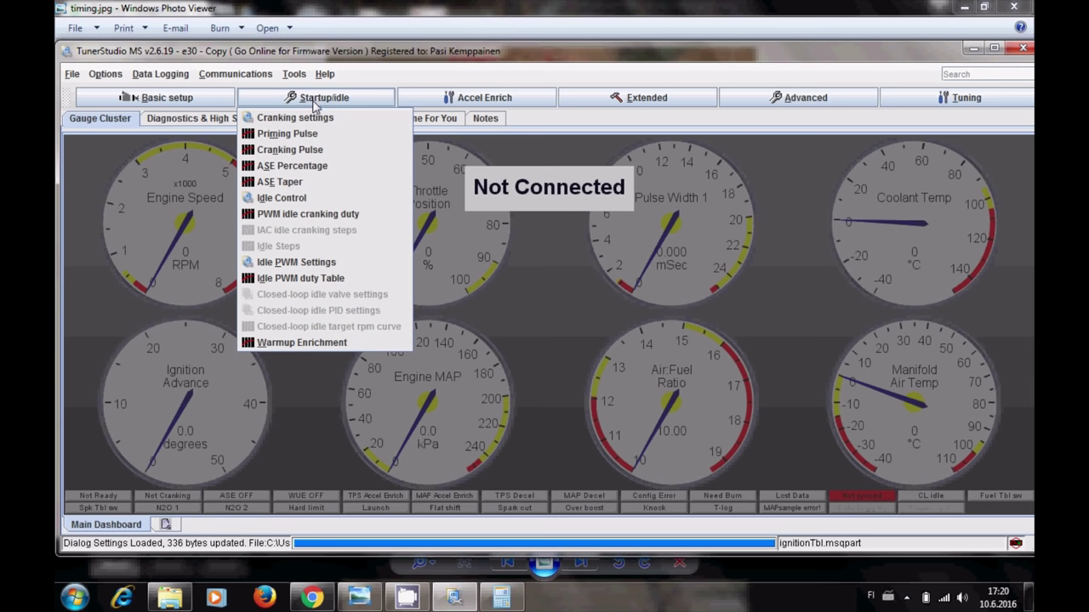
{"action": "left_click", "coordinate": [297, 168]}
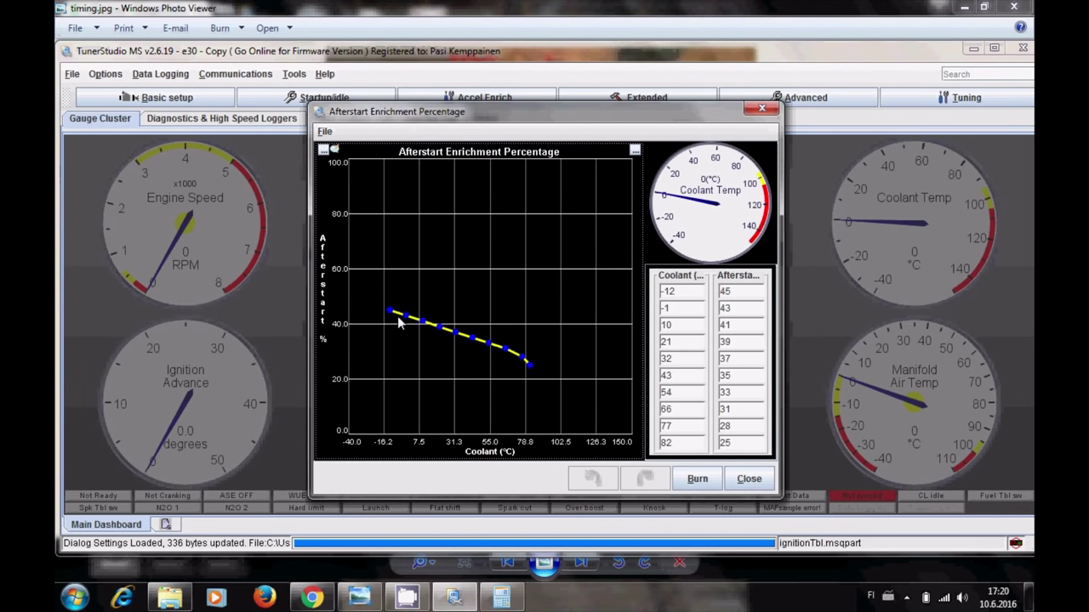
{"action": "left_click", "coordinate": [767, 483]}
Review the algorithm selected in the Idle Control settings and close them.
{"action": "left_click", "coordinate": [356, 100]}
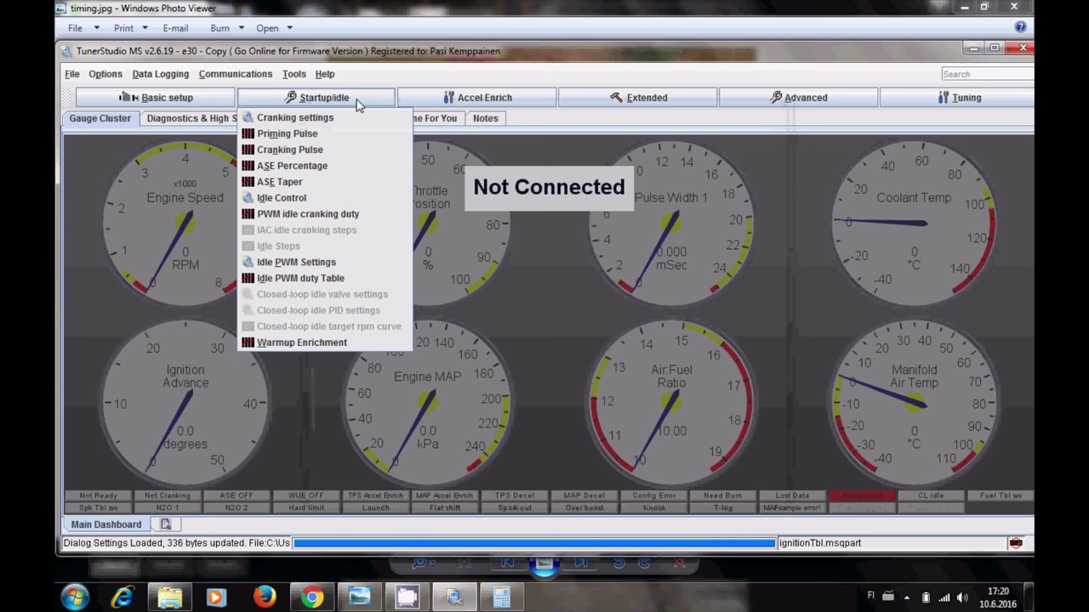
{"action": "left_click", "coordinate": [286, 198]}
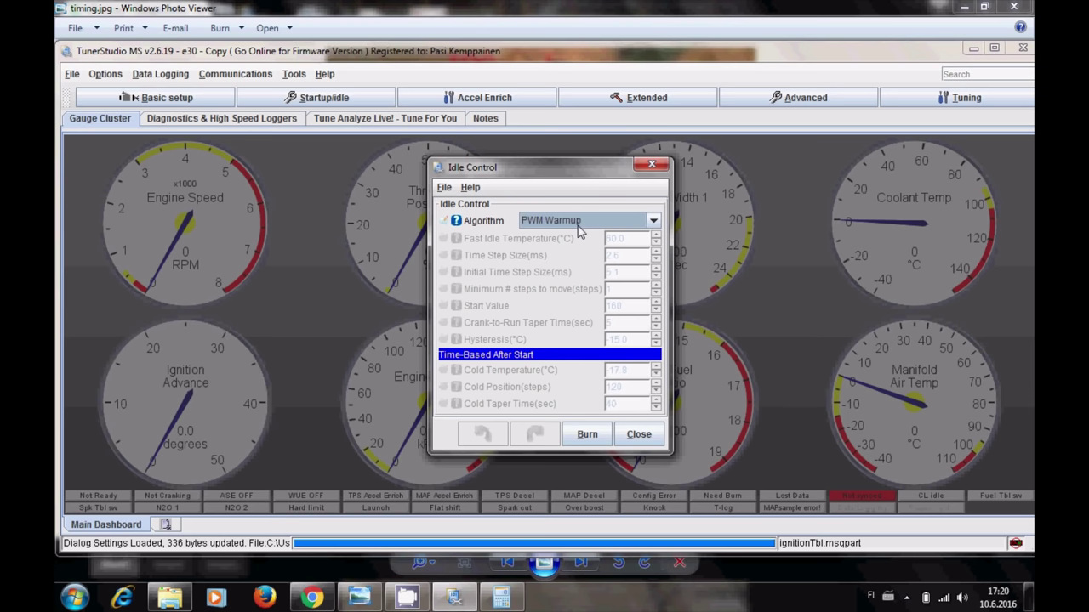
{"action": "left_click", "coordinate": [638, 436]}
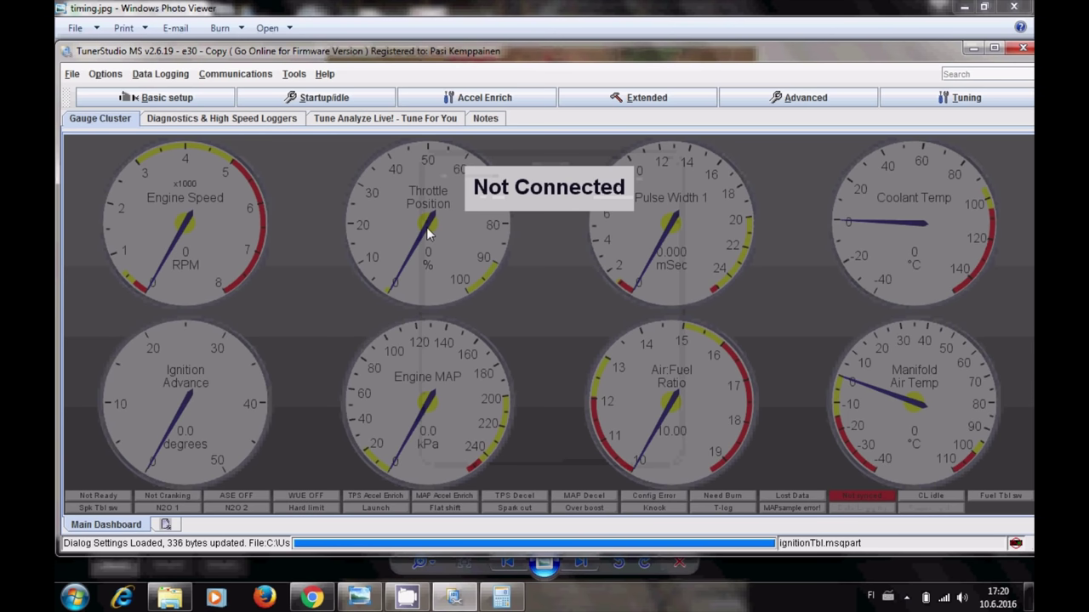
Examine the Coolant-based crank duty curve and the PWM Idle Duty Cycle curve across coolant temperatures.
{"action": "left_click", "coordinate": [306, 98]}
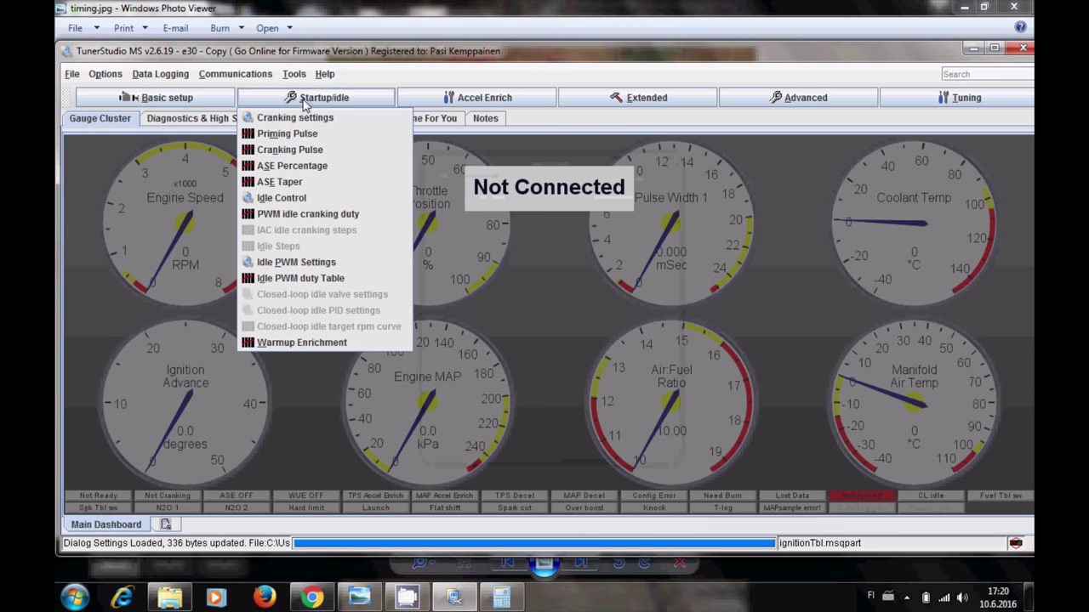
{"action": "left_click", "coordinate": [301, 220]}
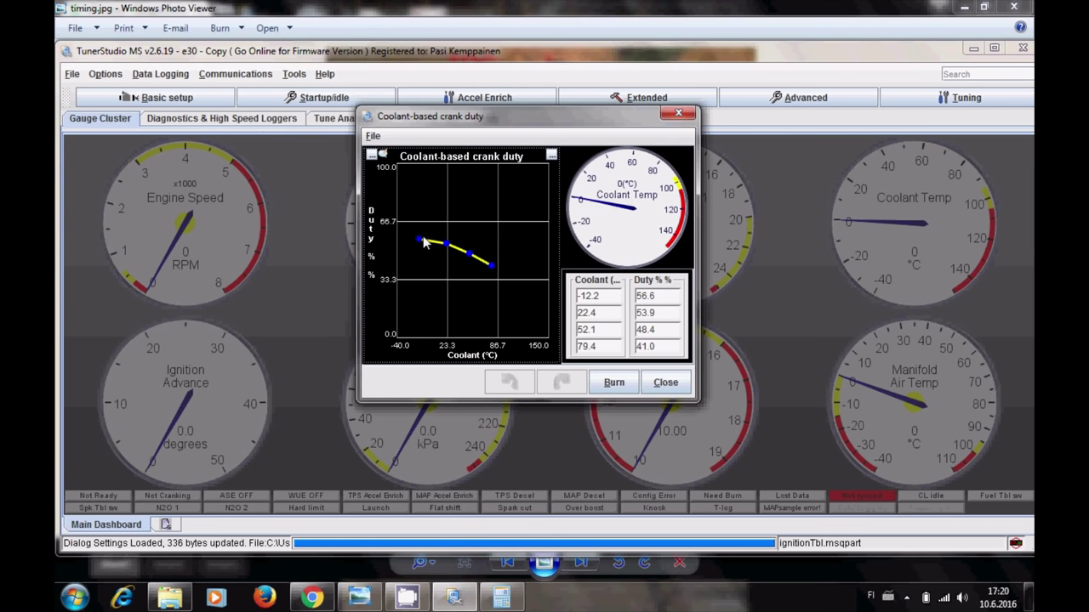
{"action": "left_click", "coordinate": [666, 381]}
{"action": "left_click", "coordinate": [312, 99]}
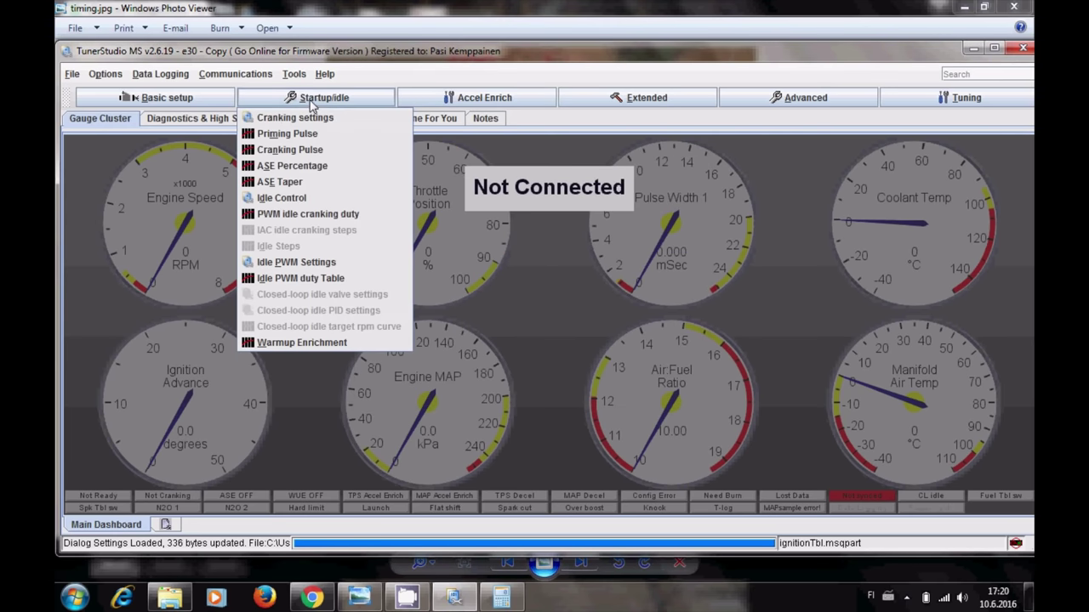
{"action": "left_click", "coordinate": [316, 281]}
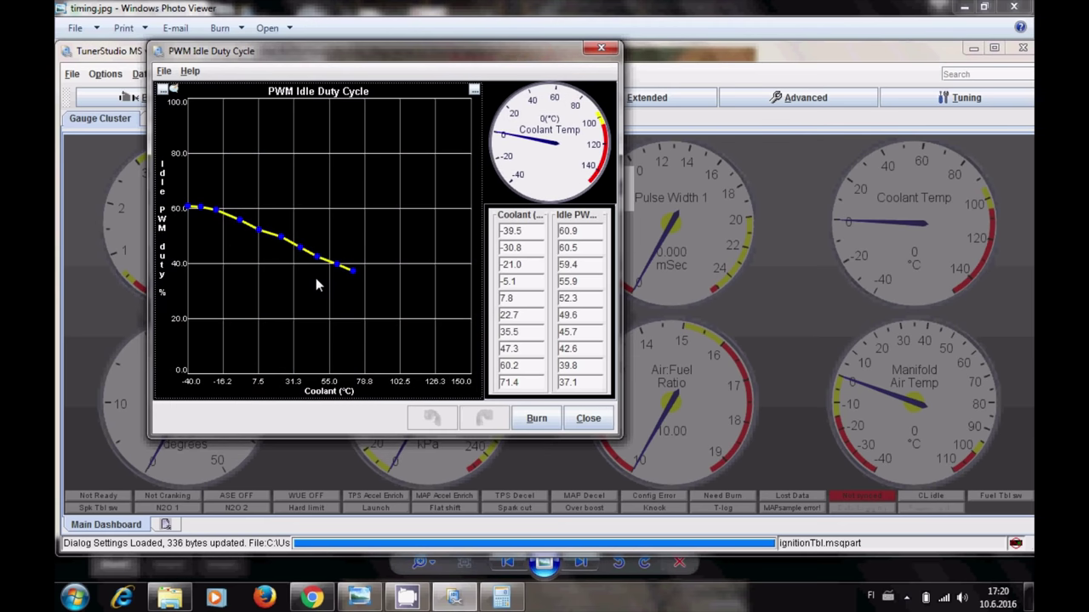
{"action": "left_click", "coordinate": [600, 420]}
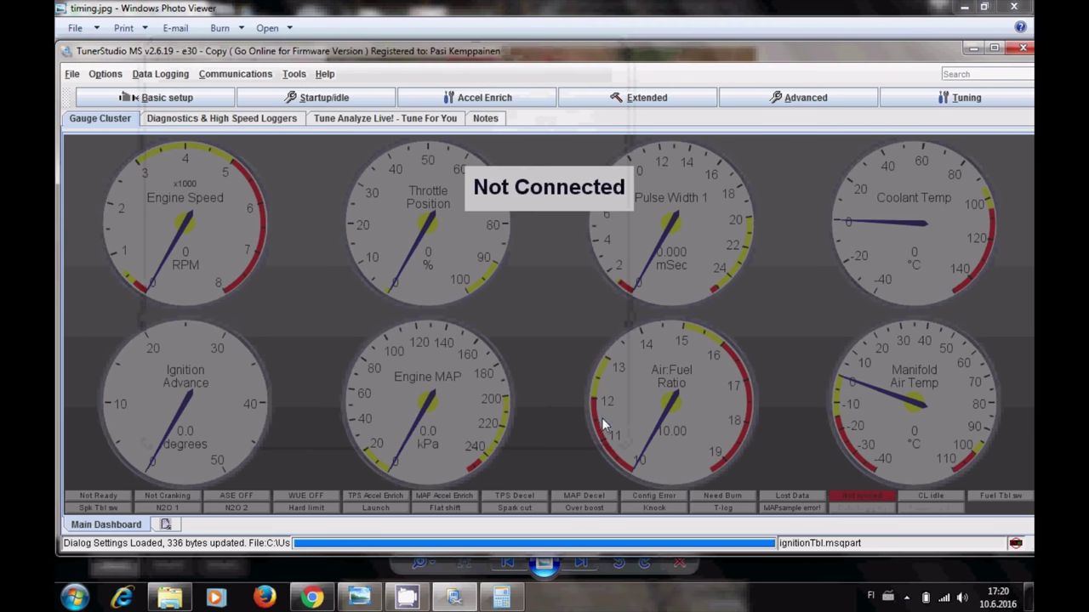
Examine the Warmup Enrichment Curve across the coolant temperature range and close it.
{"action": "left_click", "coordinate": [318, 99]}
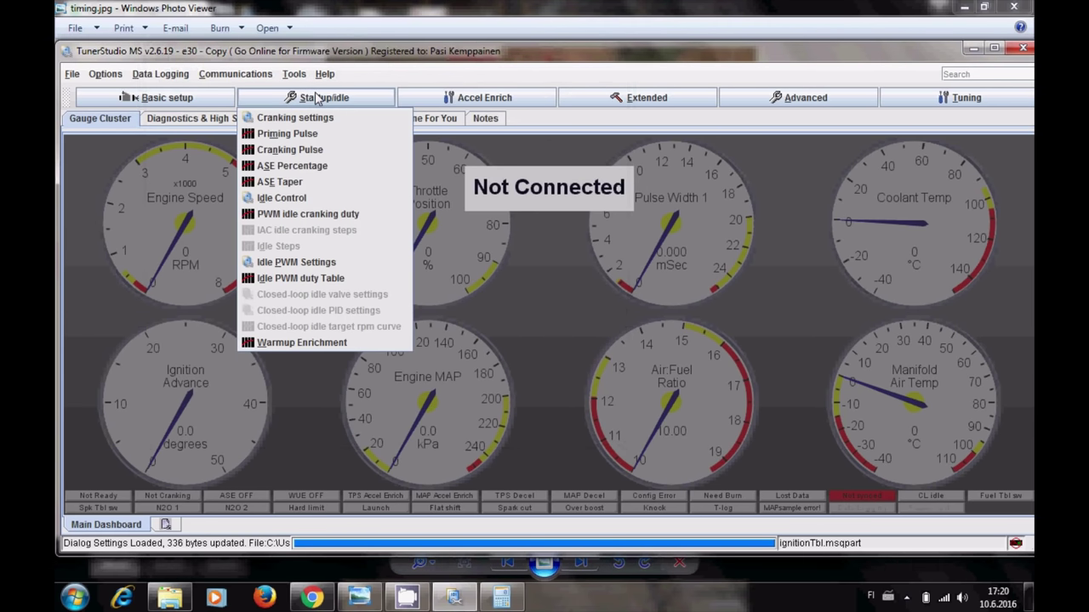
{"action": "left_click", "coordinate": [319, 343]}
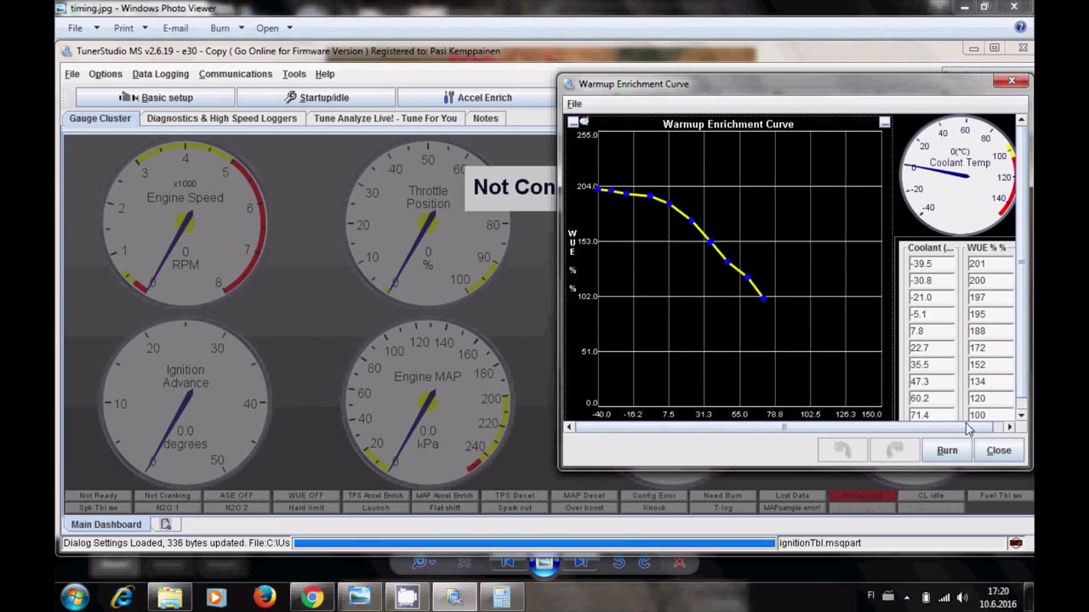
{"action": "left_click", "coordinate": [984, 454]}
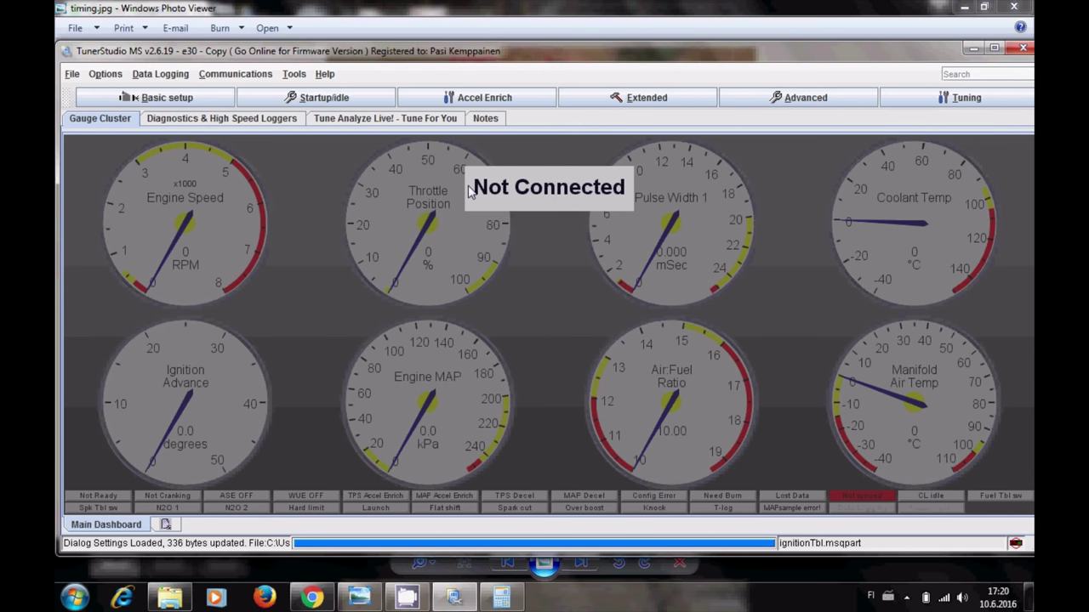
Examine the Accel Enrichment Wizard for the TPS Based AE curve, TPSdot threshold, accel times, decel fuel amount and cold acceleration settings.
{"action": "left_click", "coordinate": [447, 100]}
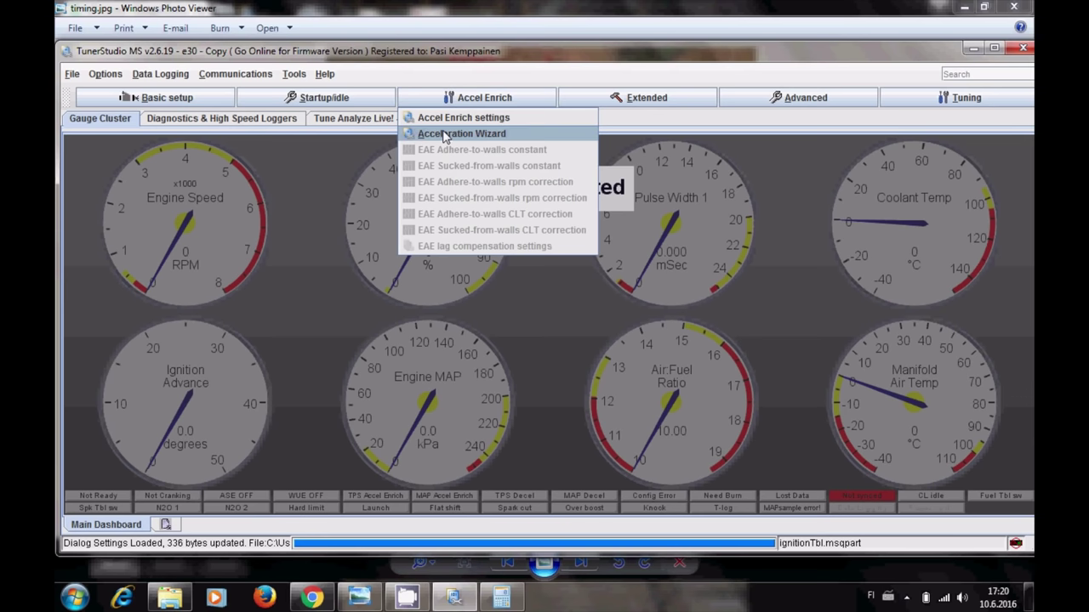
{"action": "left_click", "coordinate": [443, 134]}
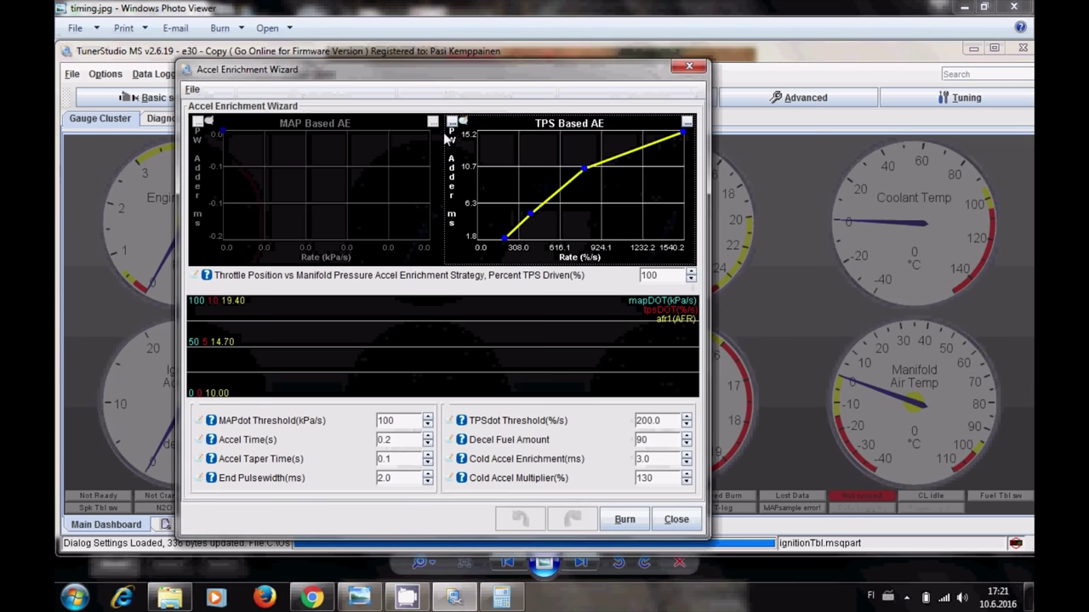
{"action": "left_click_drag", "start_coordinate": [393, 78], "coordinate": [434, 64]}
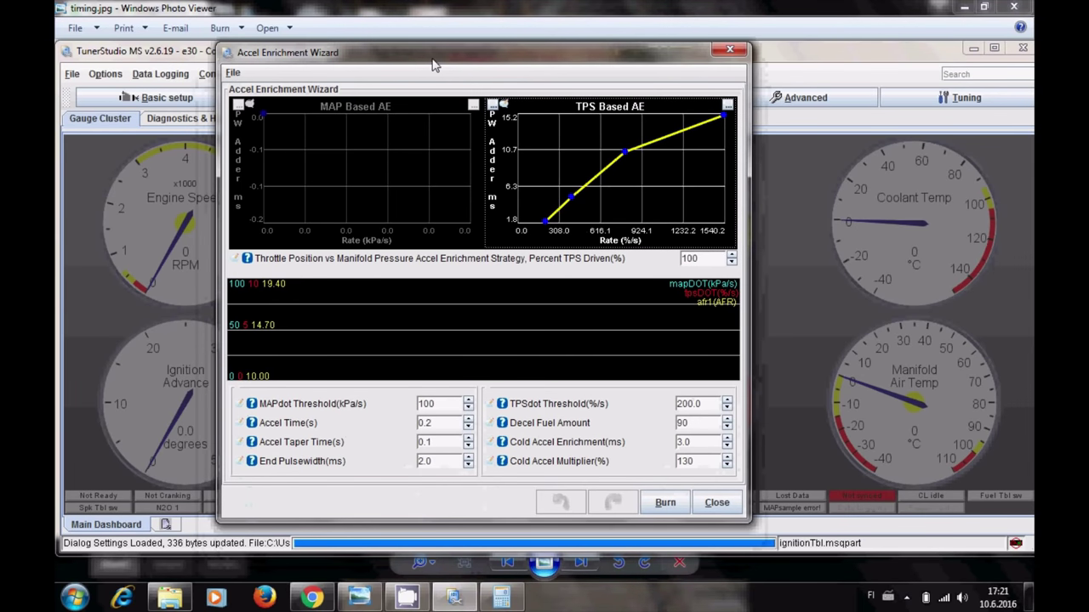
{"action": "left_click_drag", "start_coordinate": [434, 65], "coordinate": [418, 72]}
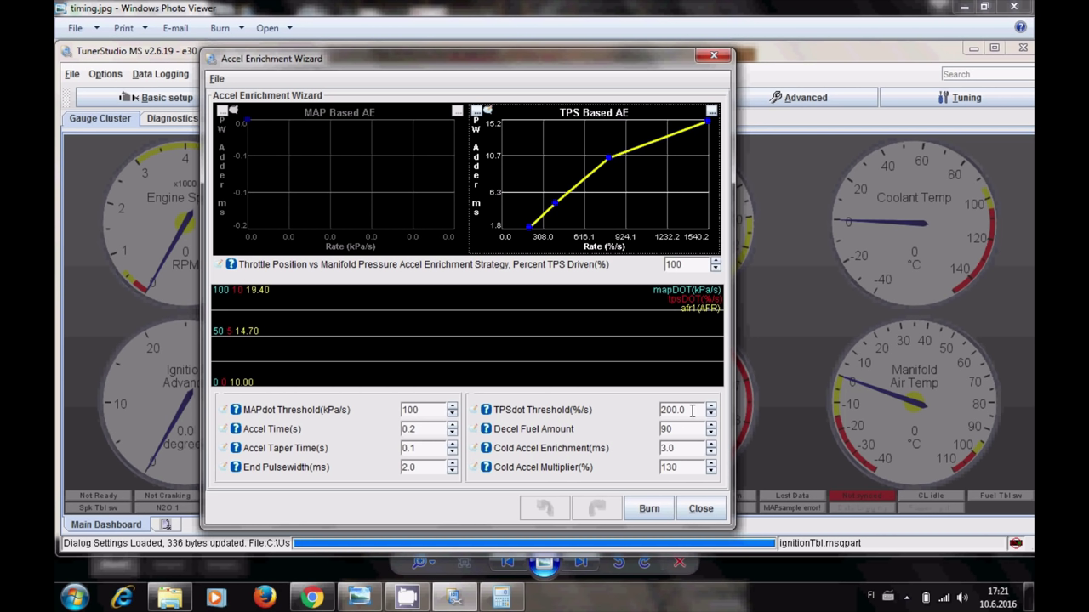
{"action": "left_click", "coordinate": [710, 508]}
{"action": "left_click", "coordinate": [473, 98]}
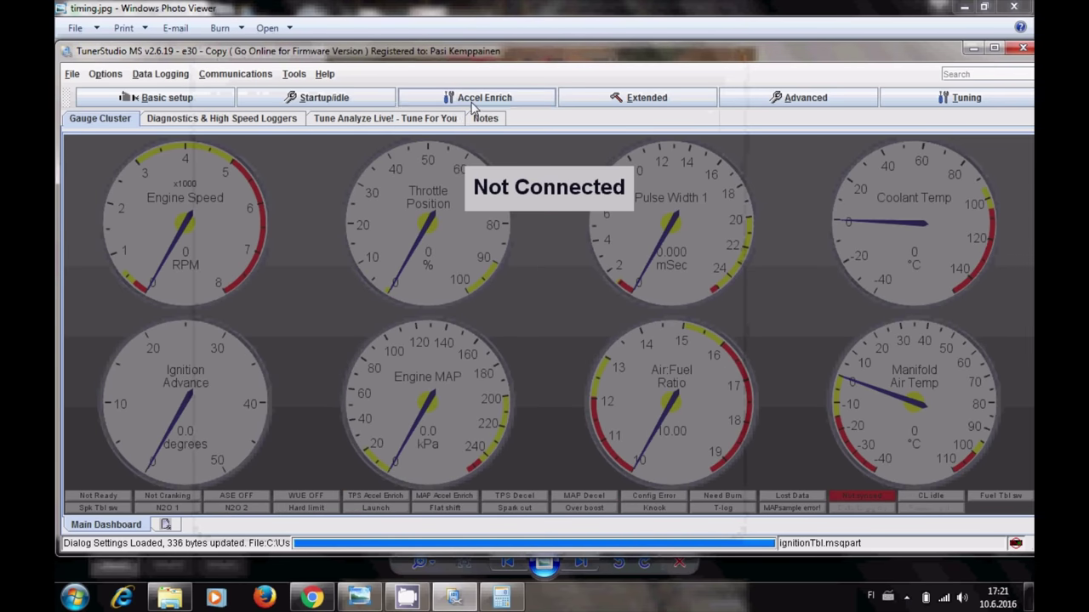
{"action": "left_click", "coordinate": [478, 134]}
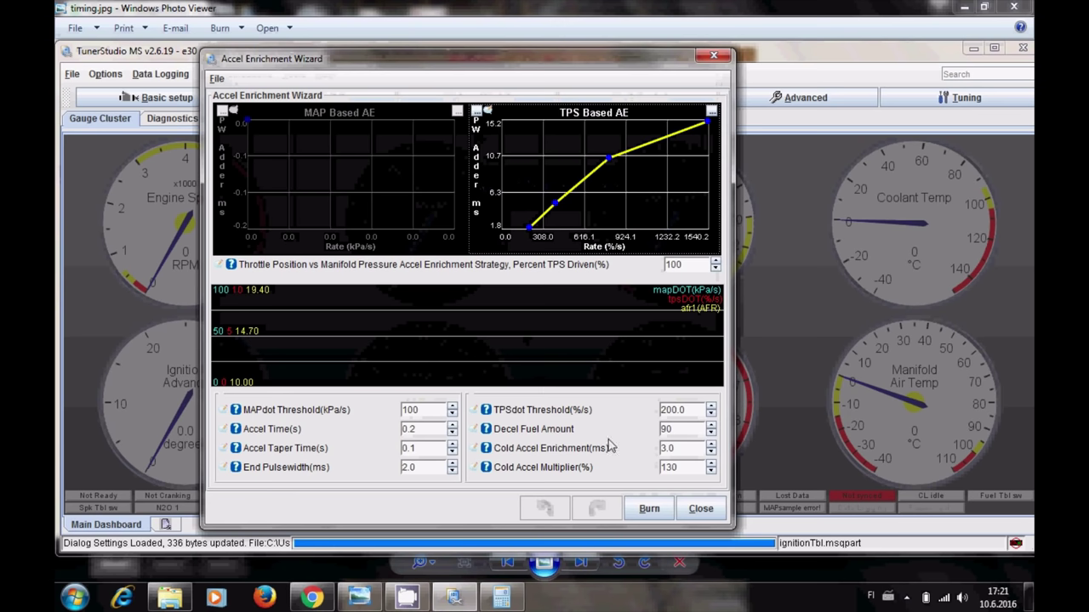
{"action": "left_click", "coordinate": [715, 514]}
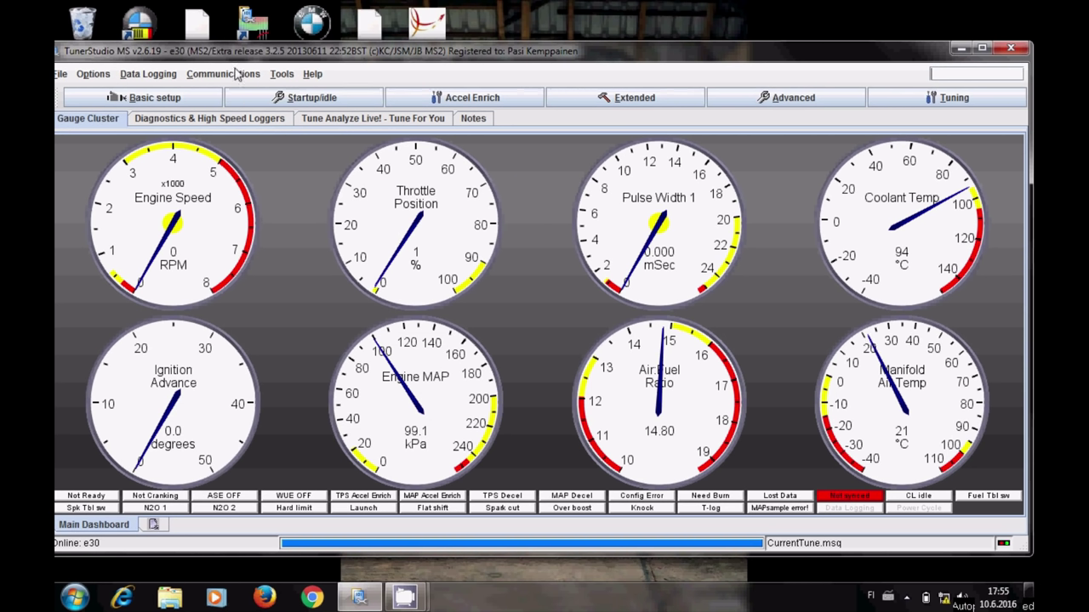
Calibrate the throttle position sensor using the current ADC counts for closed and full throttle, and accept the calibration.
{"action": "left_click", "coordinate": [282, 74]}
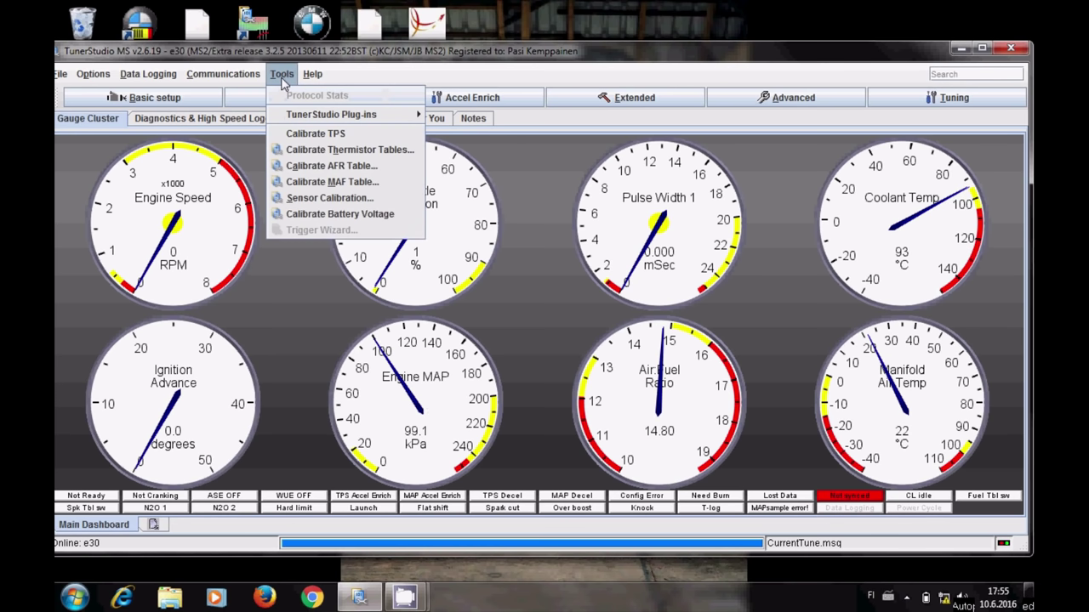
{"action": "left_click", "coordinate": [295, 138]}
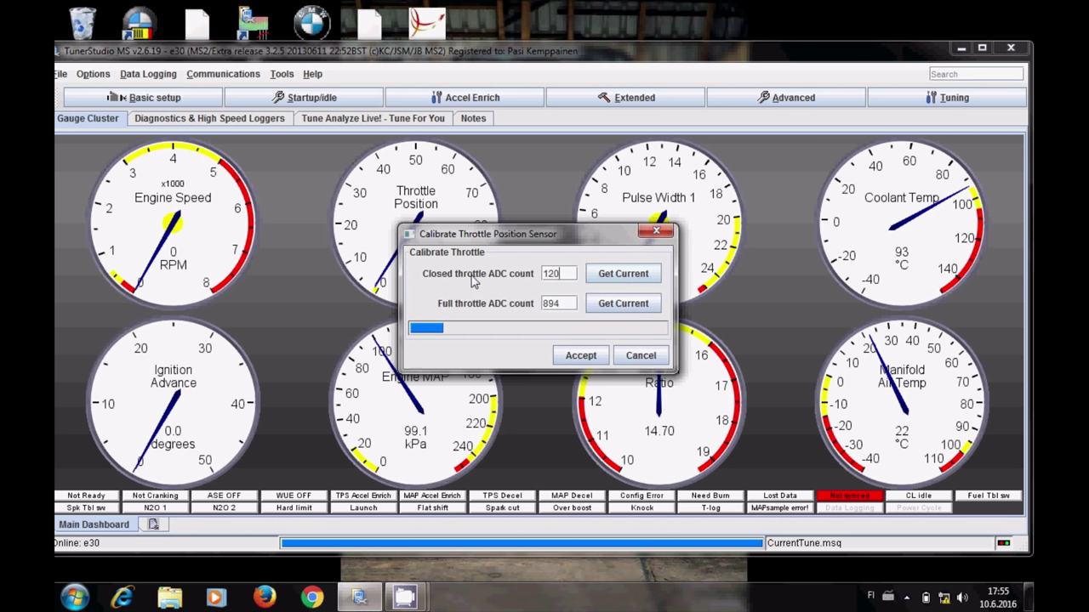
{"action": "left_click", "coordinate": [624, 277]}
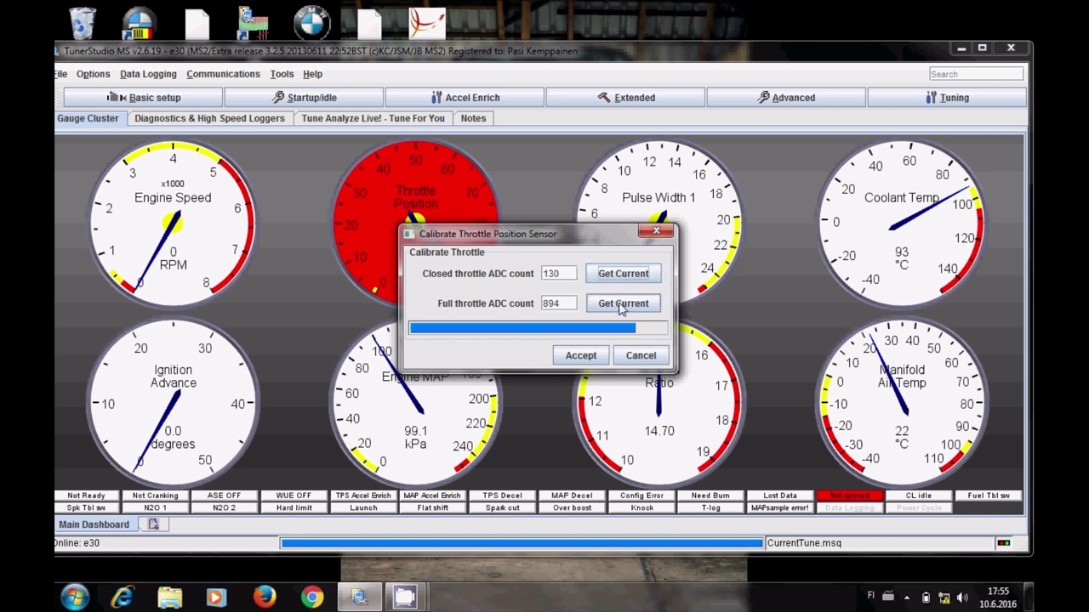
{"action": "left_click", "coordinate": [621, 305]}
{"action": "left_click", "coordinate": [585, 360]}
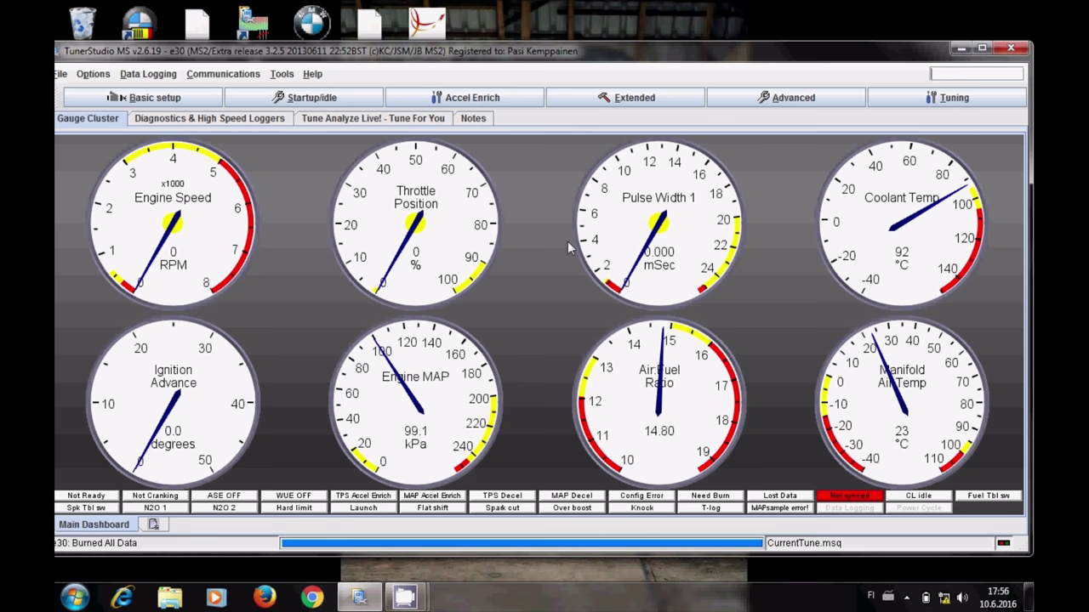
Fill the Air Temperature Sensor thermistor table with a 2490 ohm bias and 16000, 4820 and 330 ohms at 0, 25 and 100 °C.
{"action": "left_click", "coordinate": [281, 75]}
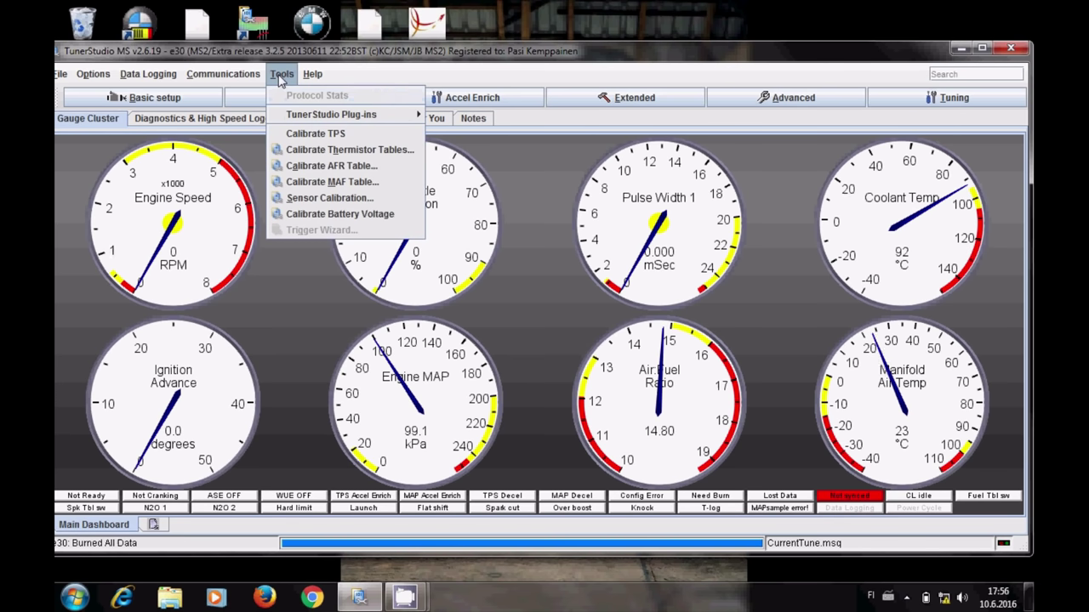
{"action": "left_click", "coordinate": [302, 152]}
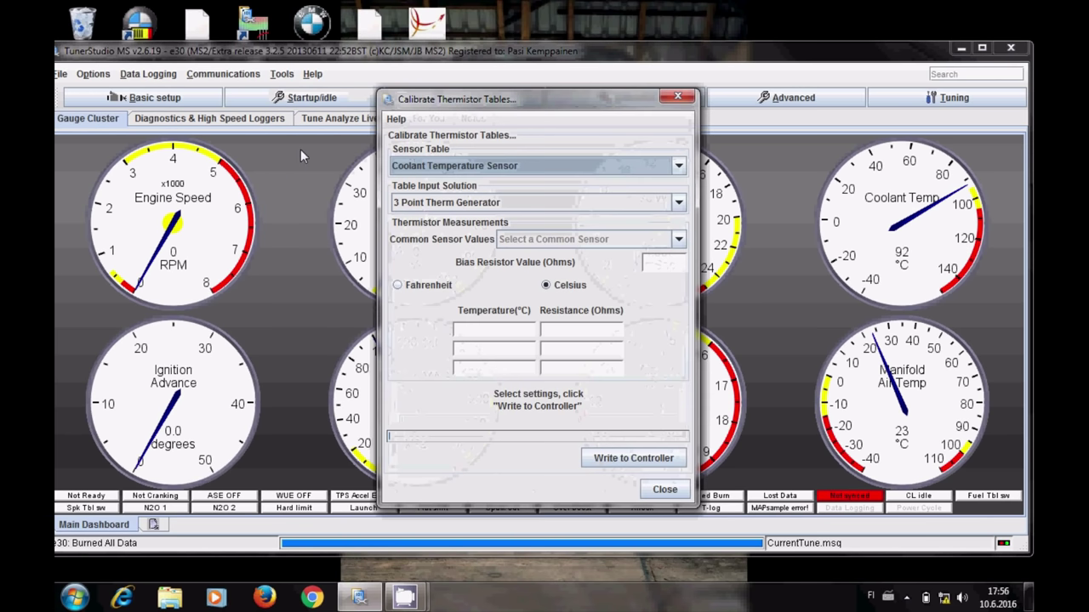
{"action": "left_click", "coordinate": [466, 167]}
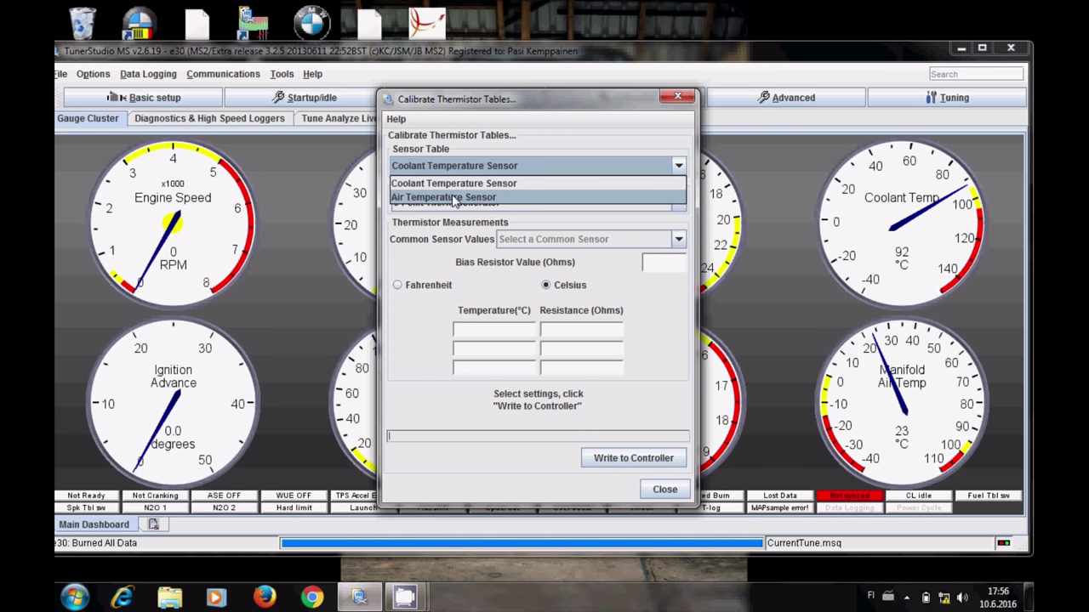
{"action": "left_click", "coordinate": [453, 197]}
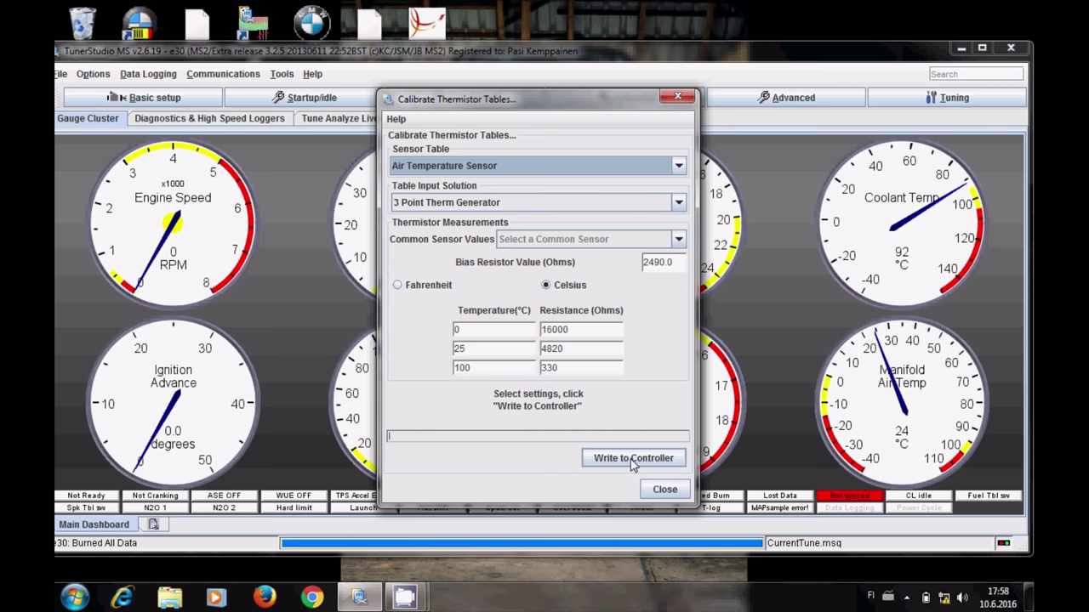
{"action": "left_click", "coordinate": [662, 490]}
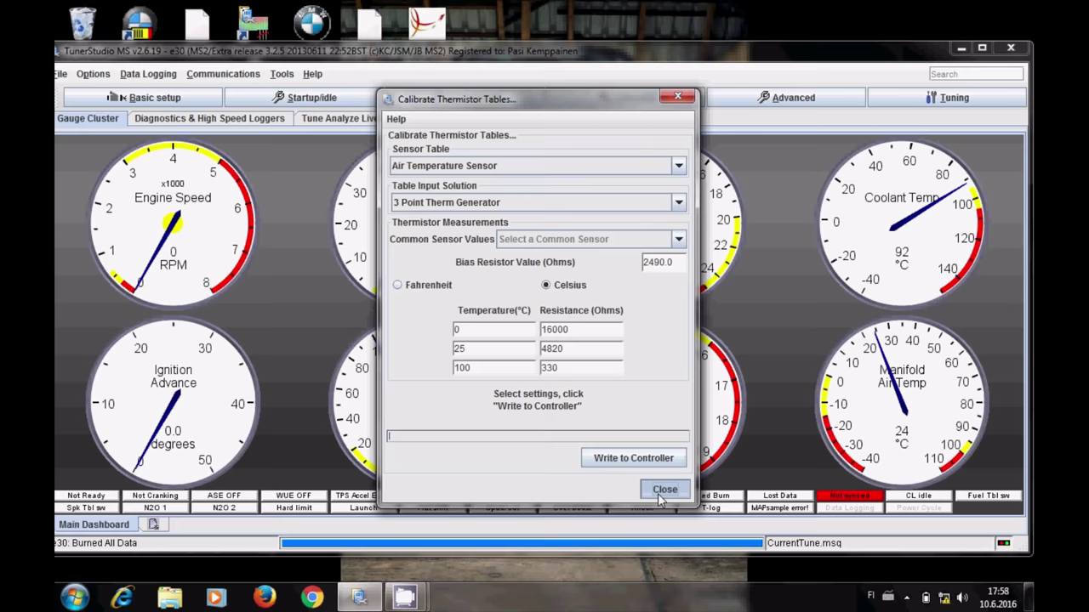